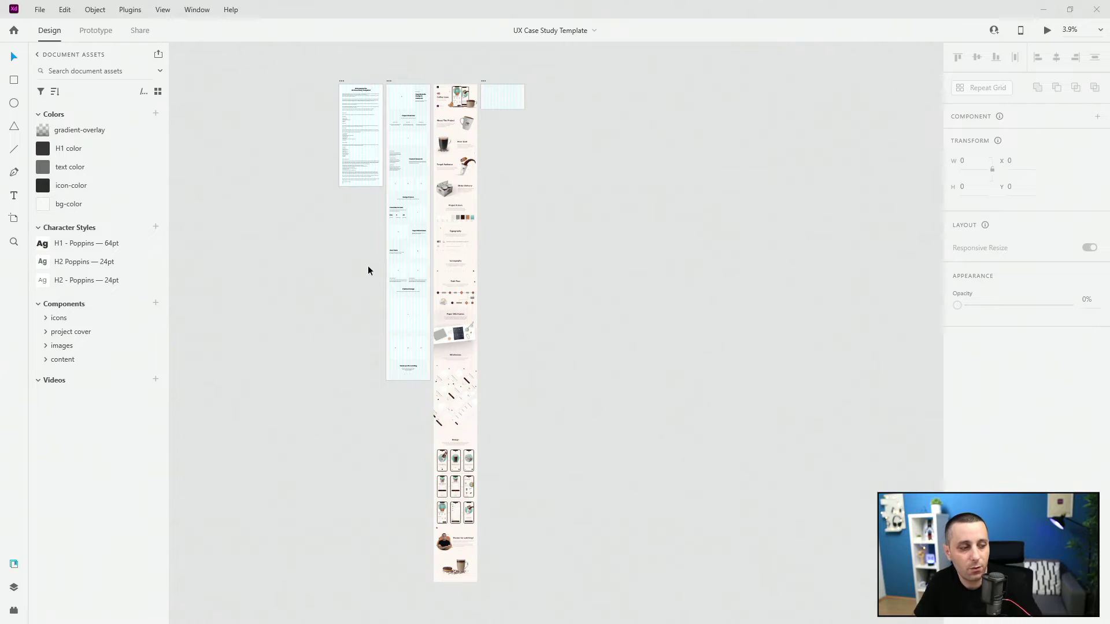
Reopen the document assets and review the template's colors, character styles and components.
click(14, 565)
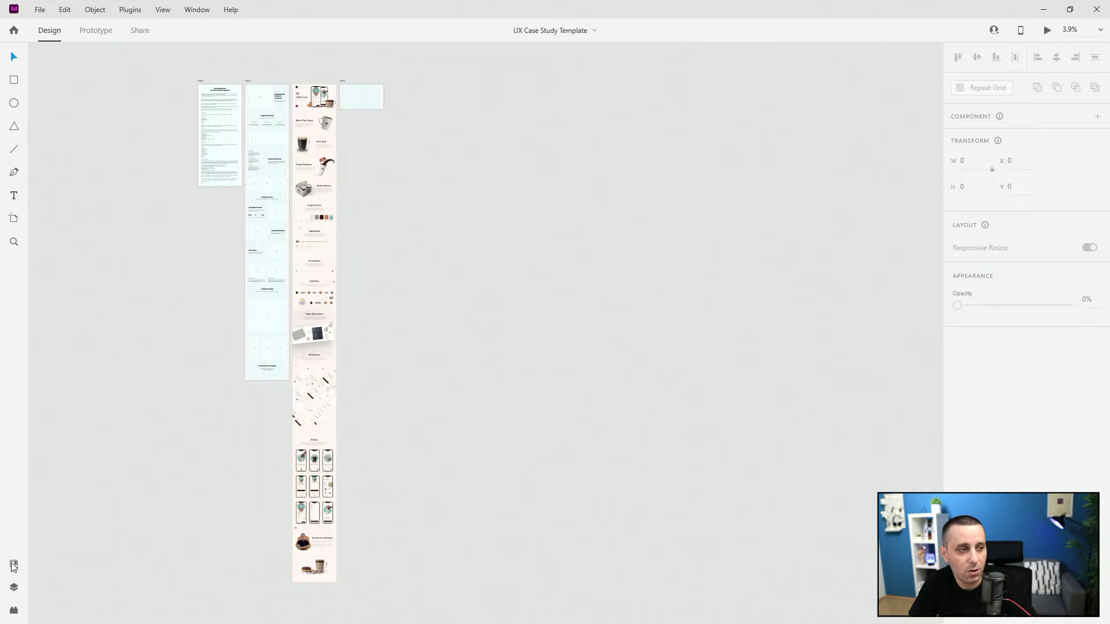
click(13, 564)
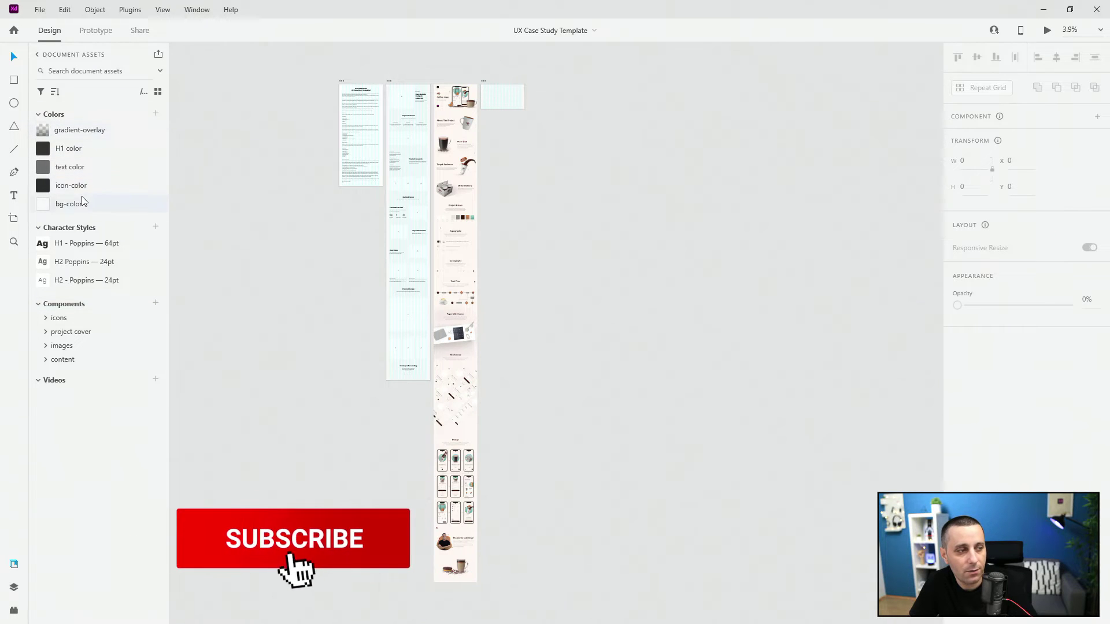
mouse_move(66, 186)
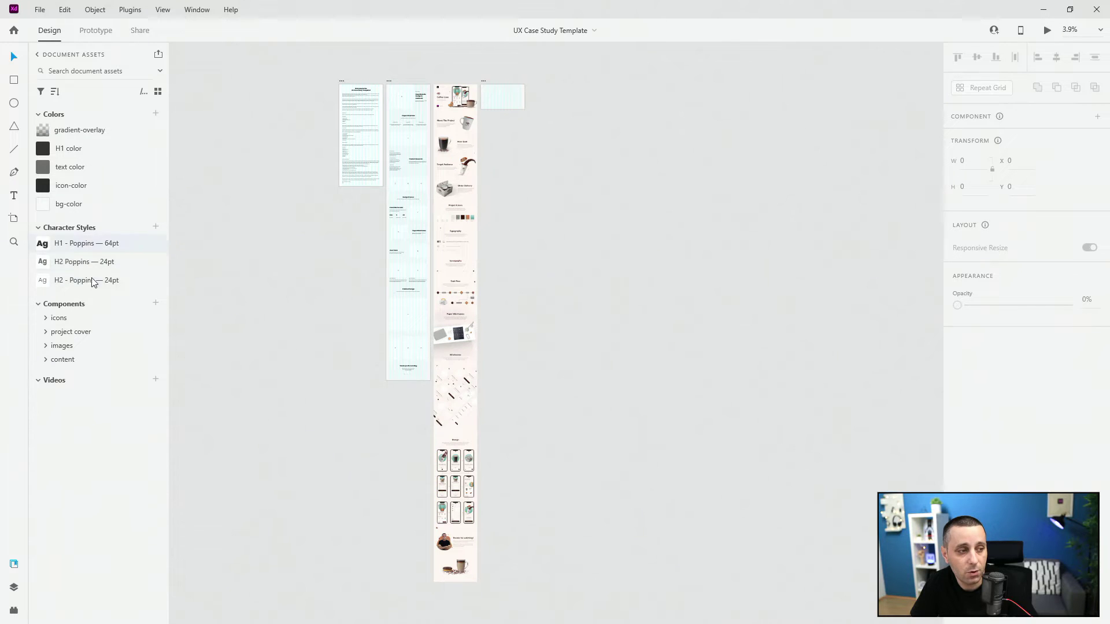
mouse_move(93, 281)
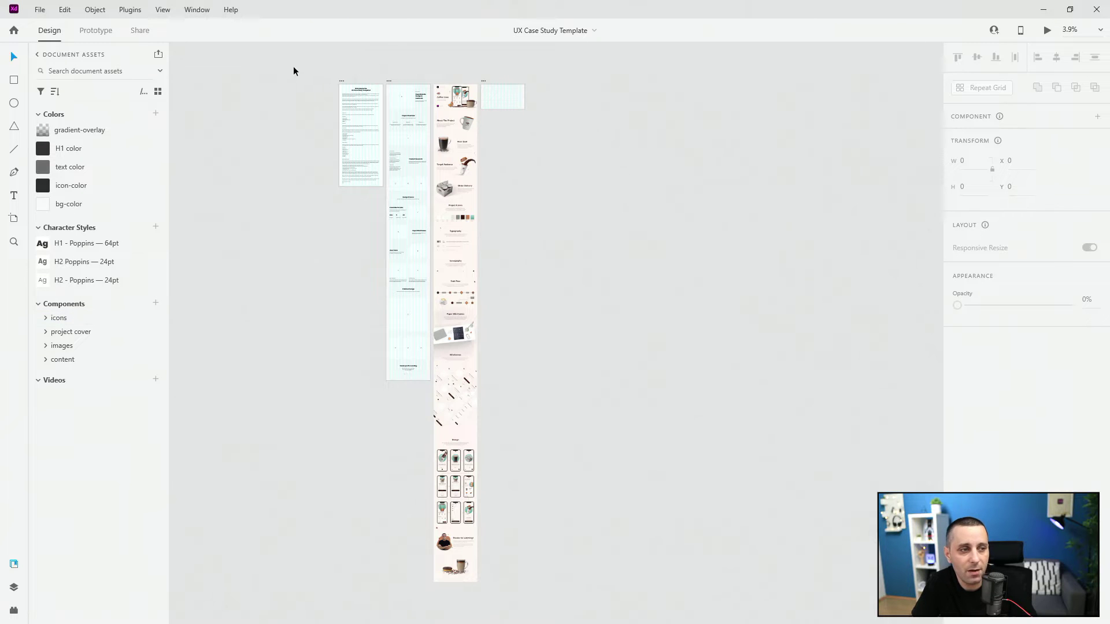
Look over the Hello & Welcome!, Starting Example and Coffee Love artboards down to their ends, and return to the full overview.
scroll(301, 71, up, 5)
scroll(377, 110, up, 1)
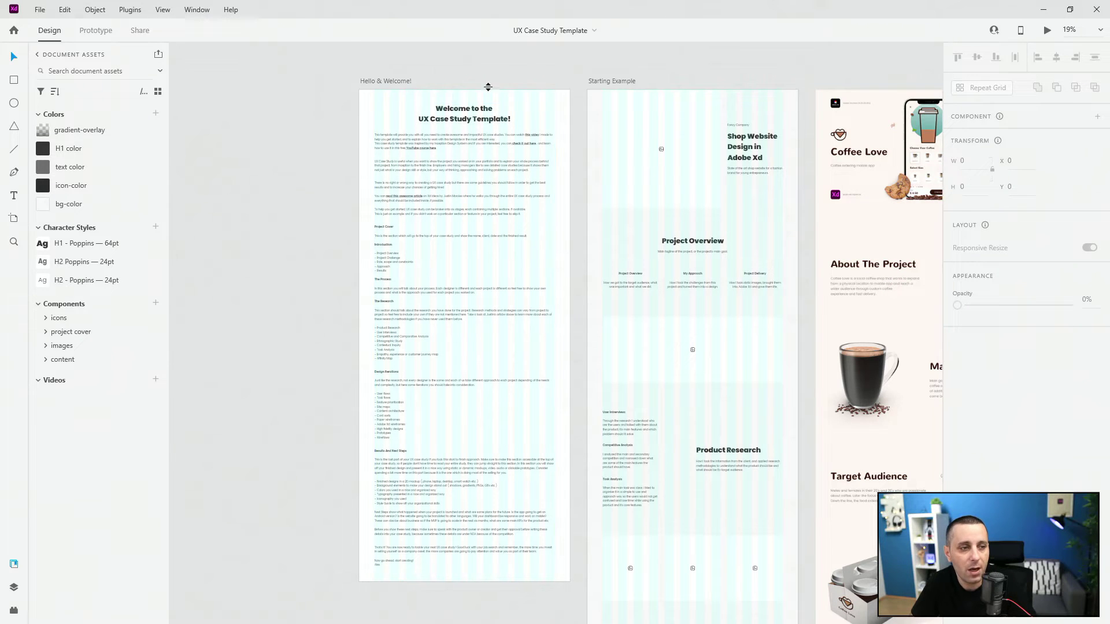
click(620, 79)
scroll(389, 127, down, 2)
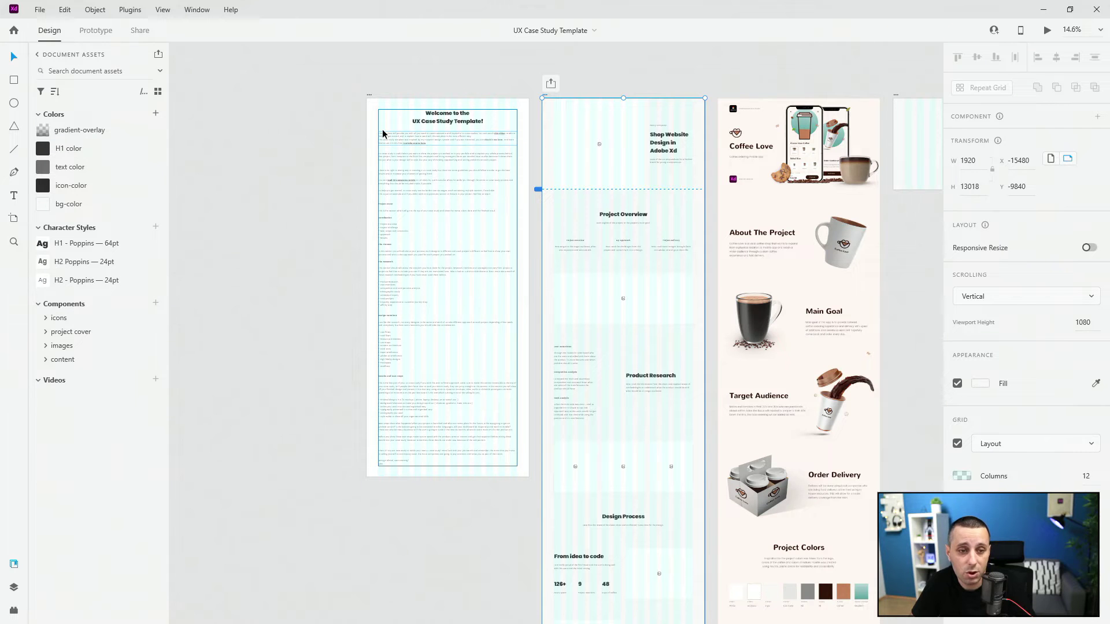
drag(857, 64, 640, 30)
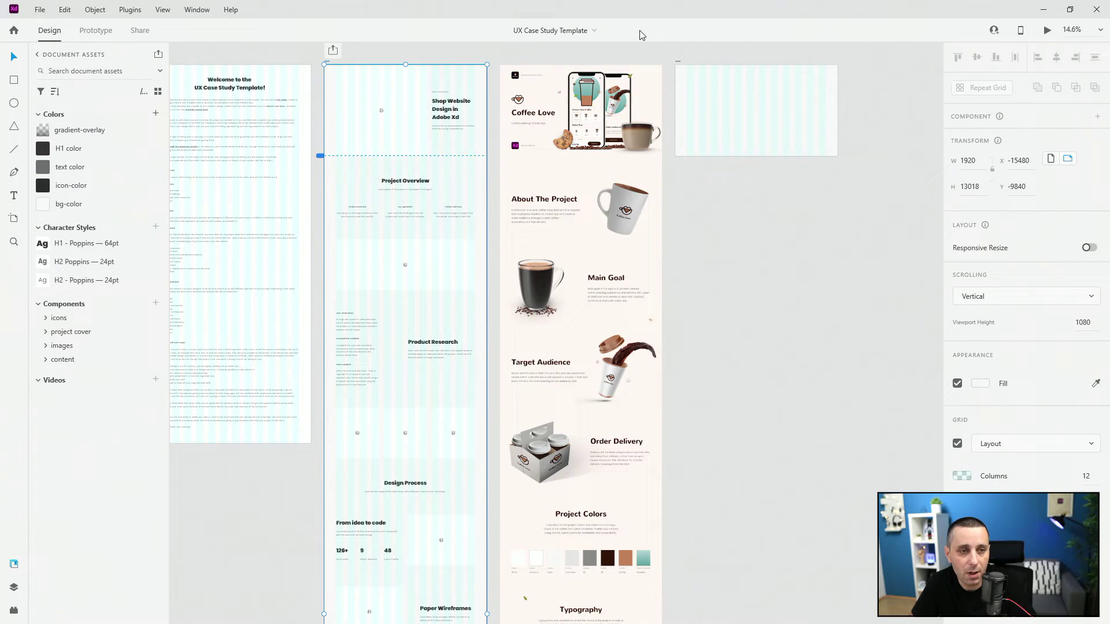
drag(632, 45, 721, 47)
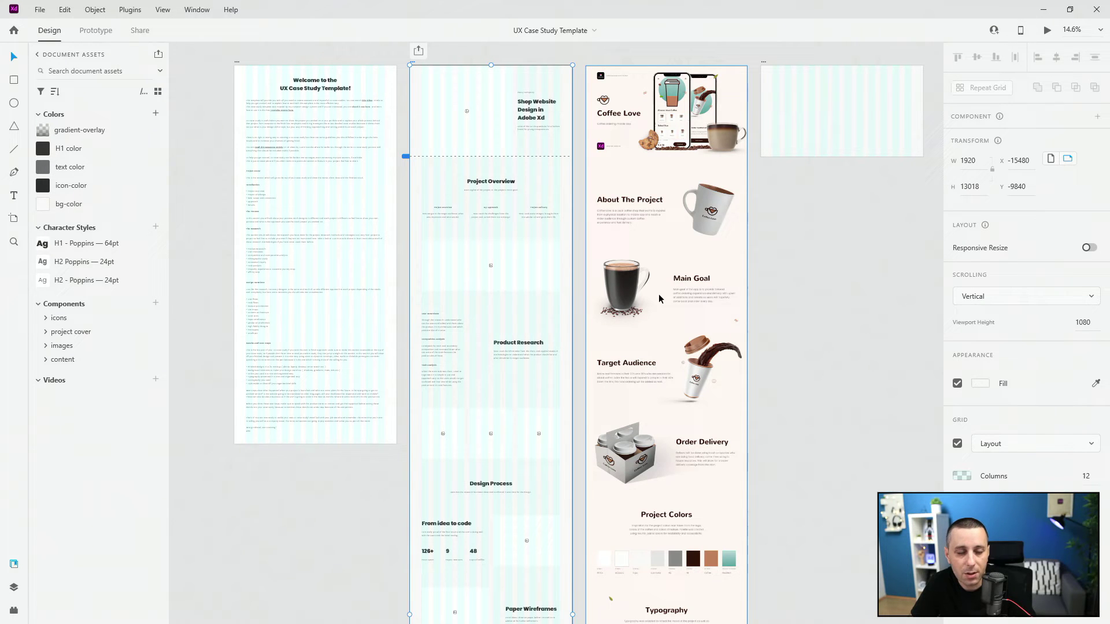
scroll(693, 358, down, 10)
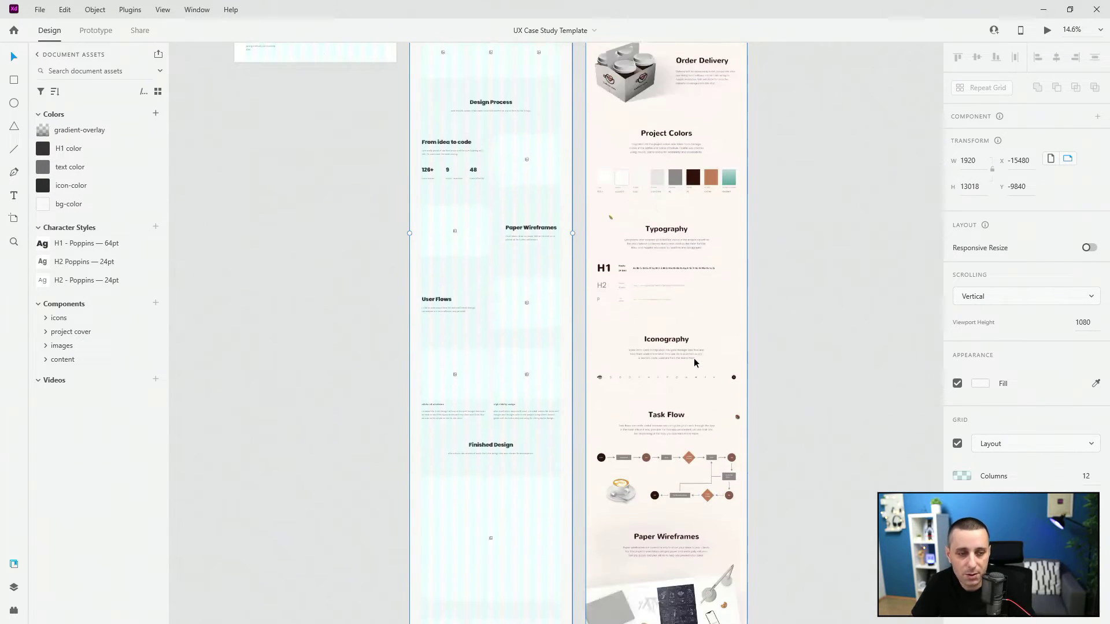
scroll(693, 358, down, 8)
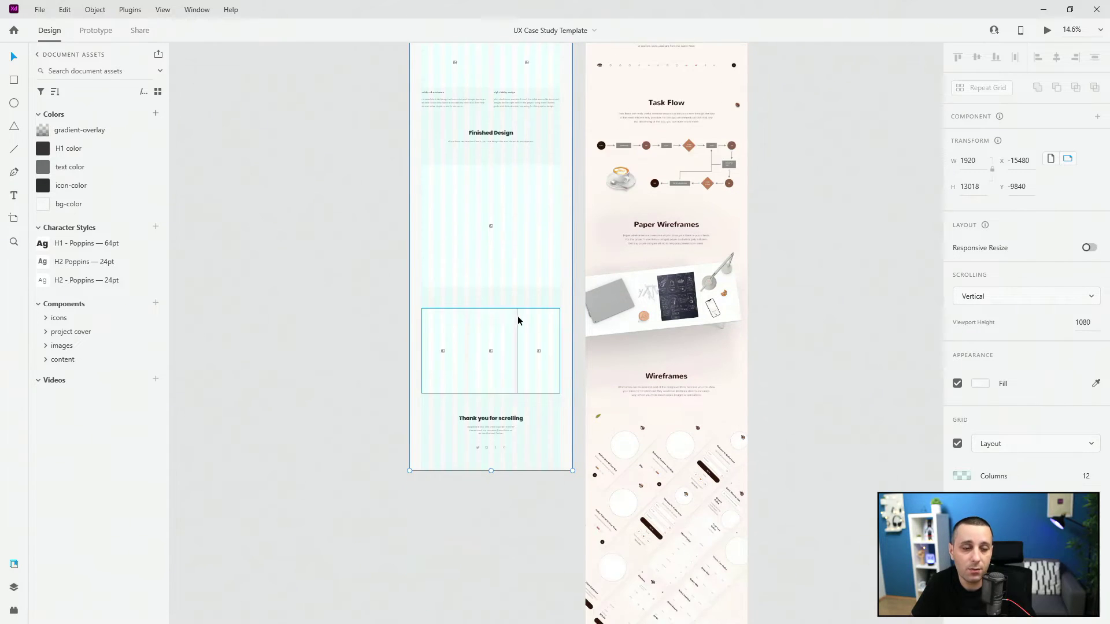
scroll(518, 317, down, 13)
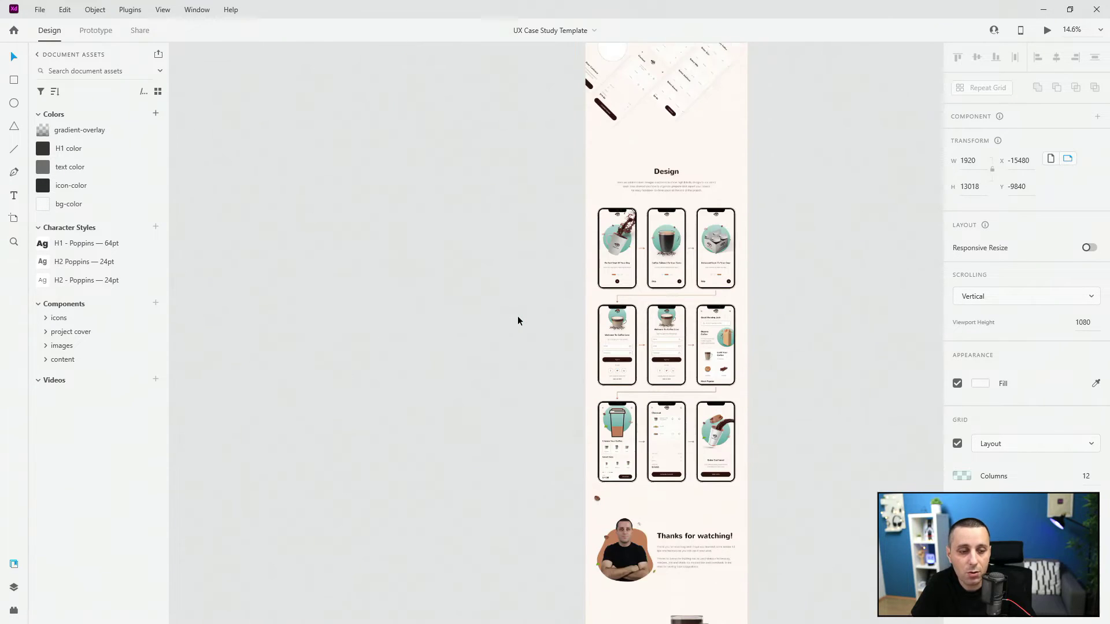
scroll(517, 321, down, 4)
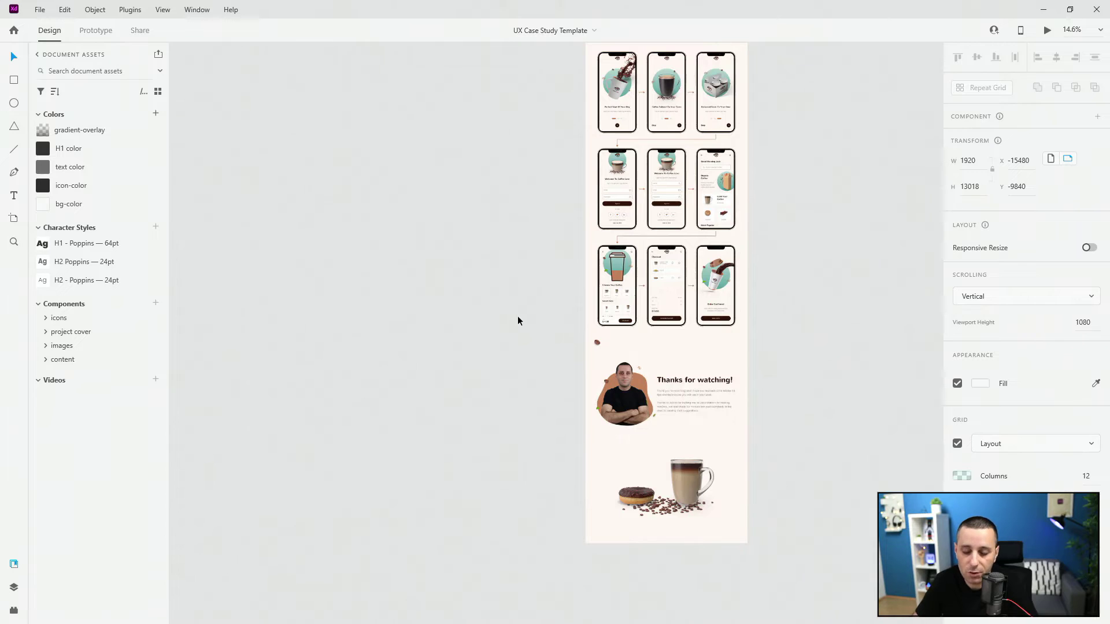
key(ctrl+0)
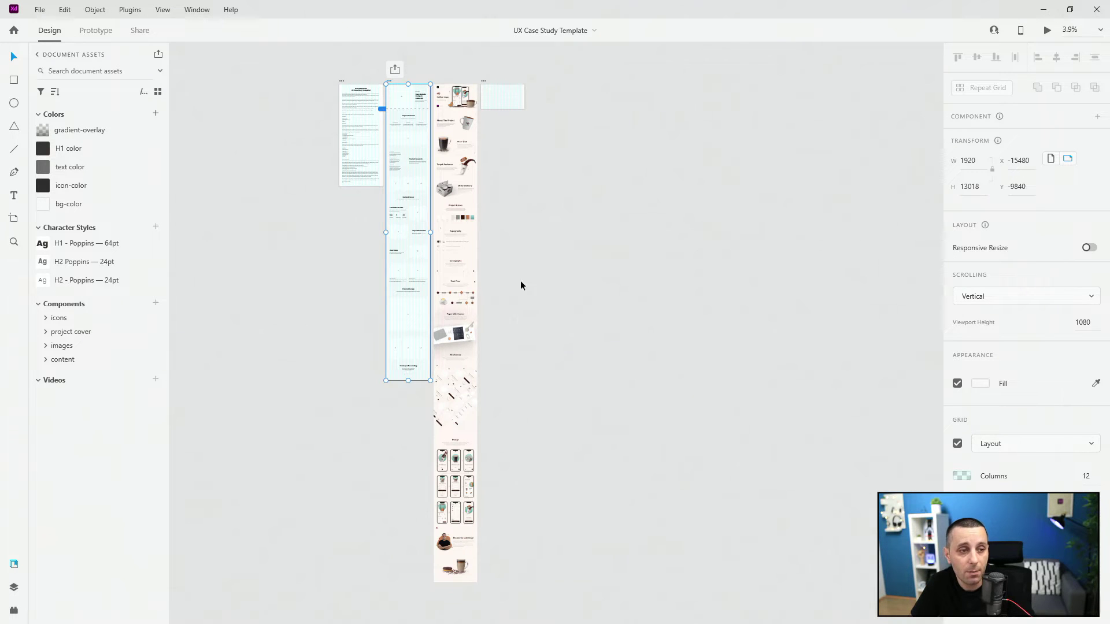
Locate and select the empty UX Case Study artboard beside the Coffee Love example.
scroll(484, 66, up, 5)
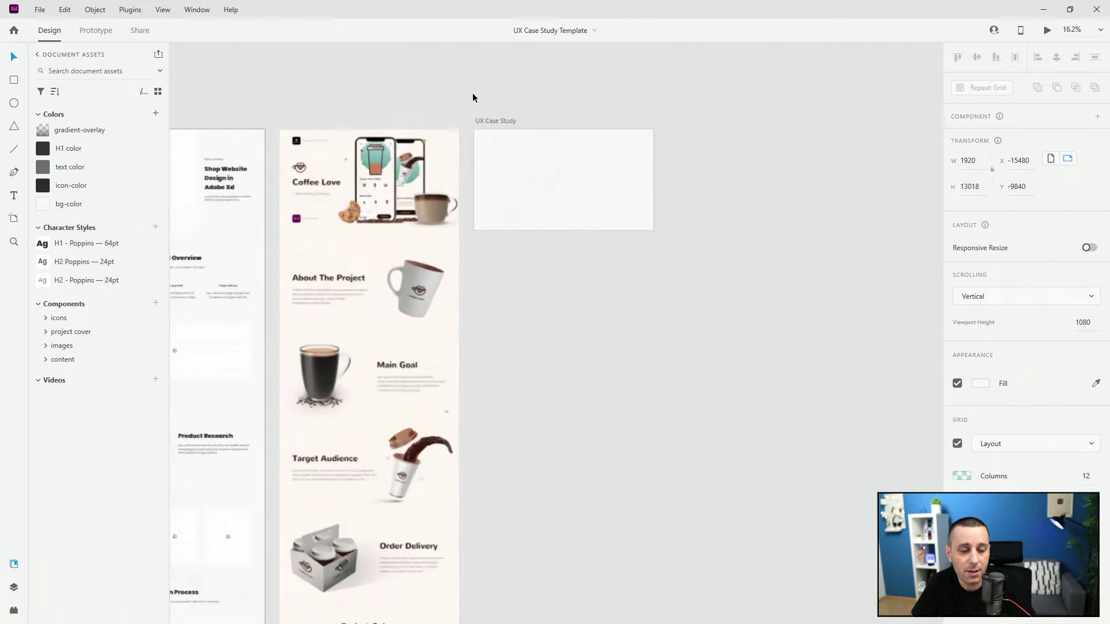
scroll(531, 184, up, 1)
click(490, 159)
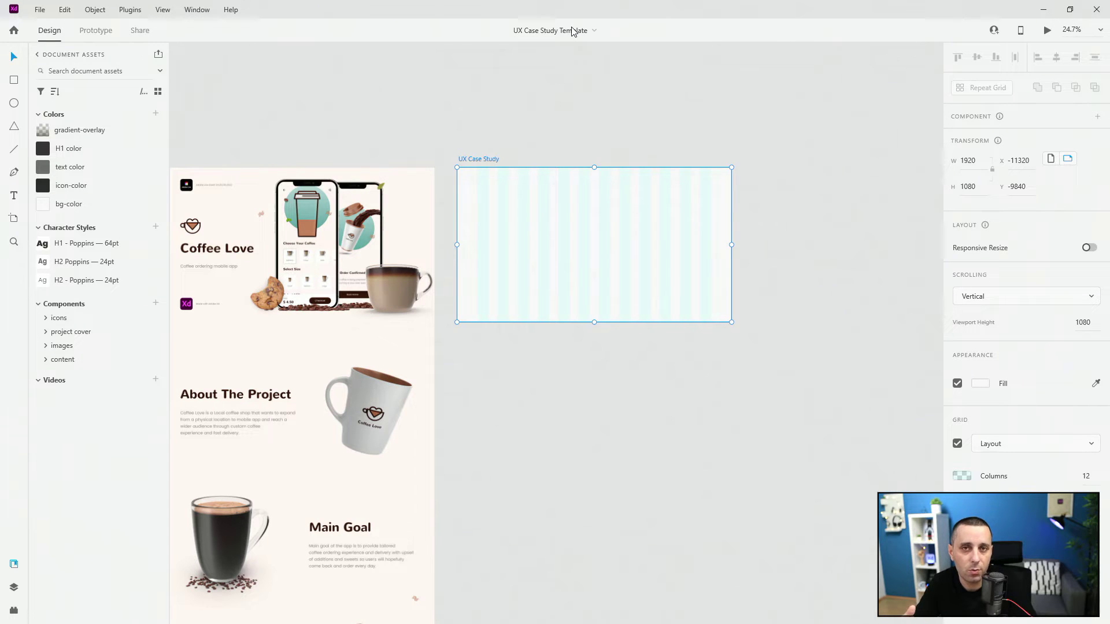
Select the Hello & Welcome! artboard and open its preview in a maximized window.
drag(458, 101, 686, 73)
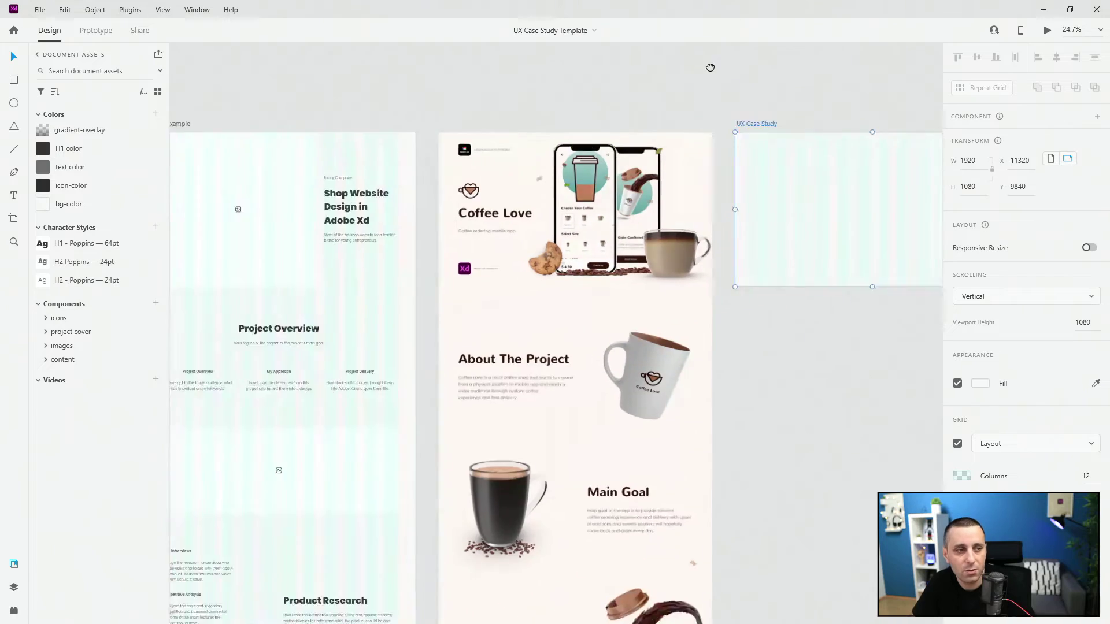
drag(457, 75, 676, 77)
drag(401, 75, 723, 77)
click(334, 105)
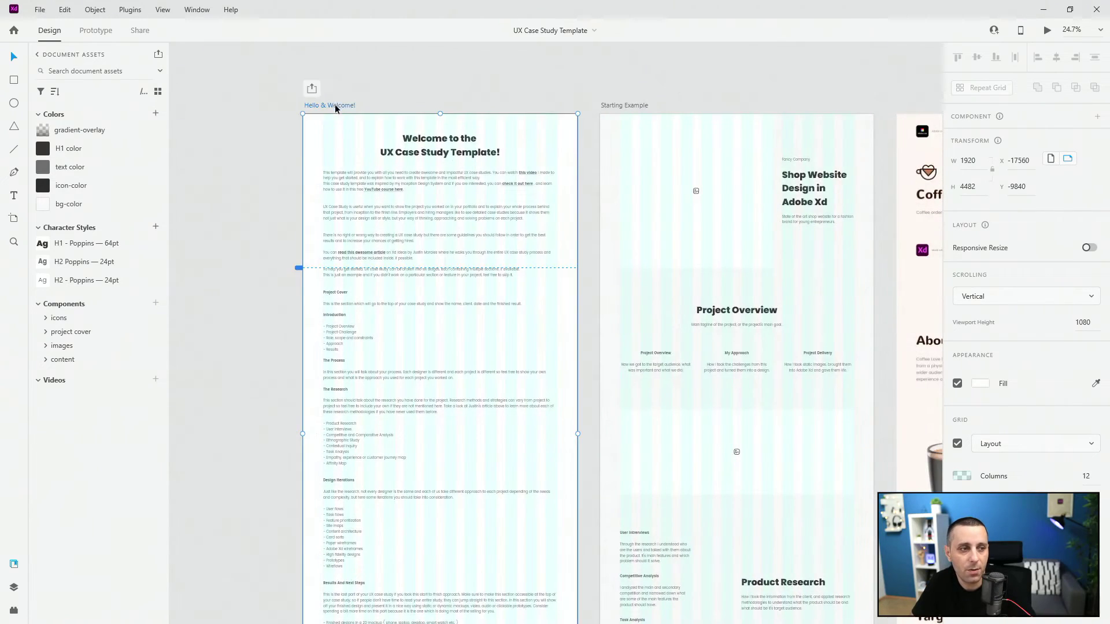
click(1046, 30)
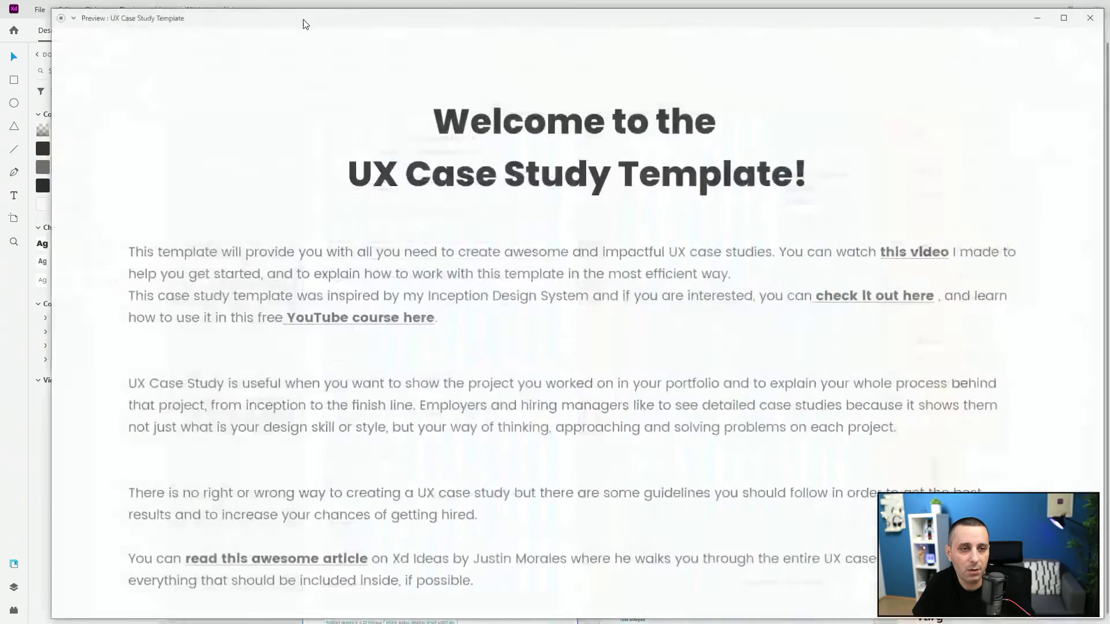
click(1061, 18)
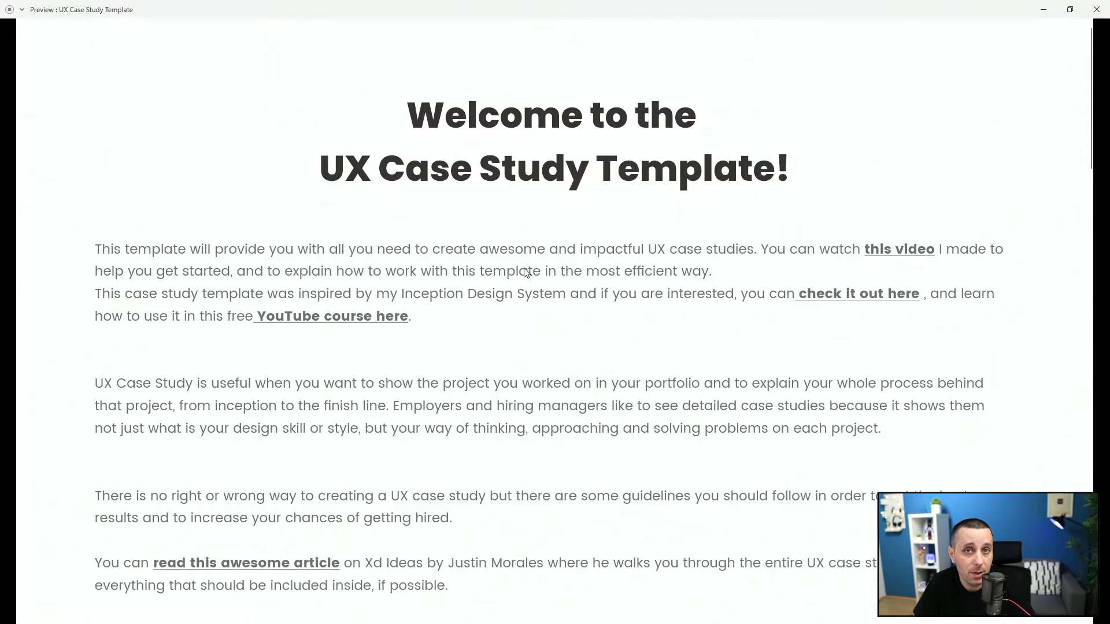
Read the welcome guide from the introduction through Results And Next Steps, and return to its beginning.
scroll(329, 266, down, 8)
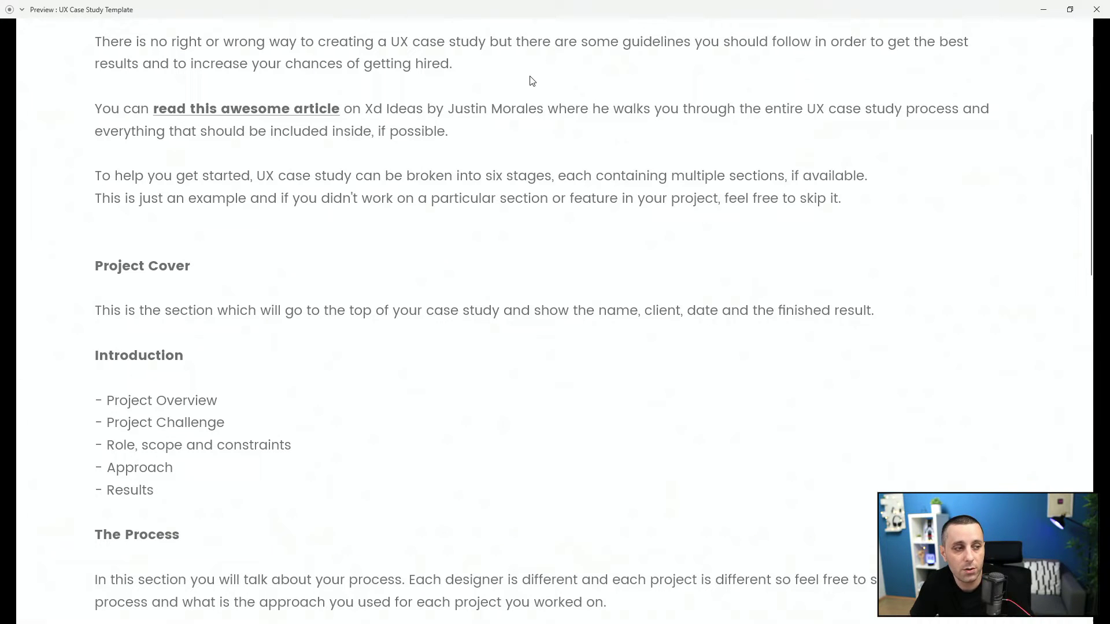
scroll(57, 234, down, 3)
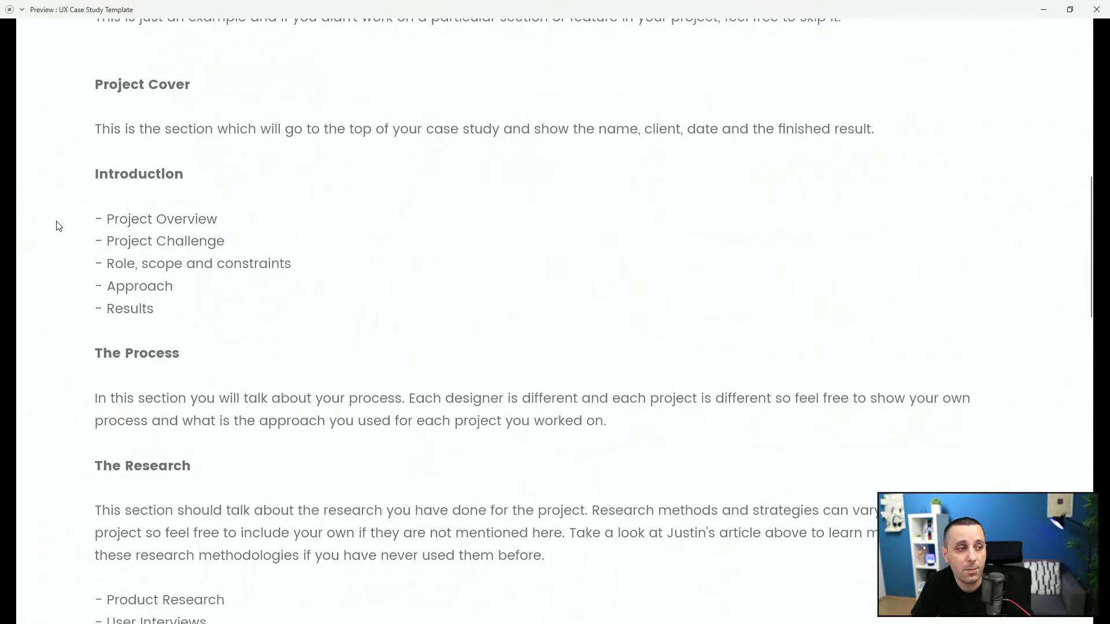
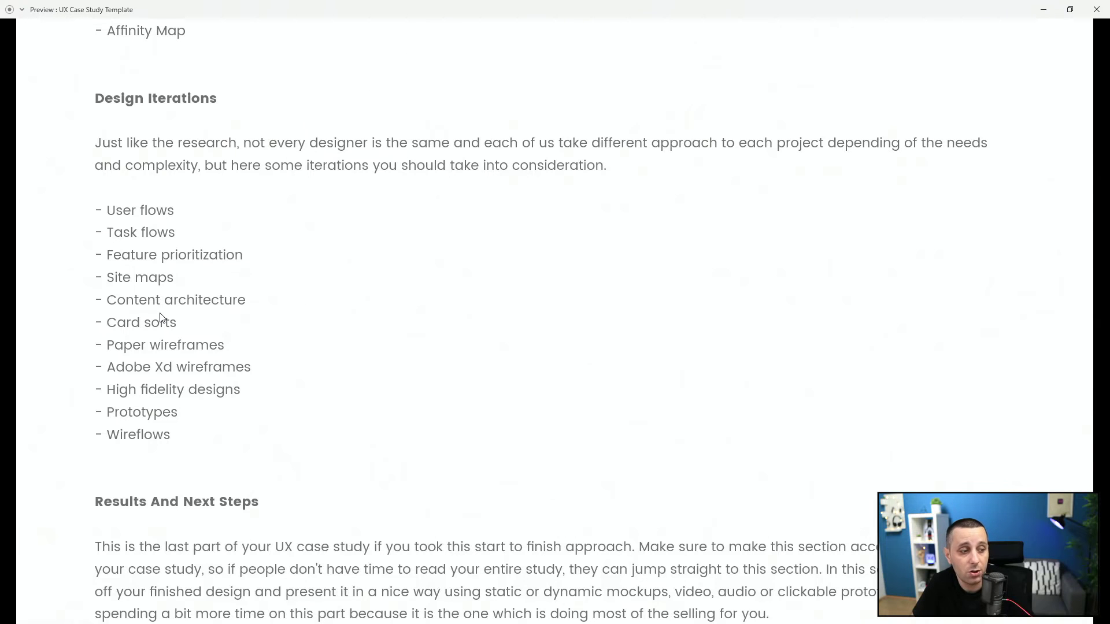
scroll(161, 317, down, 7)
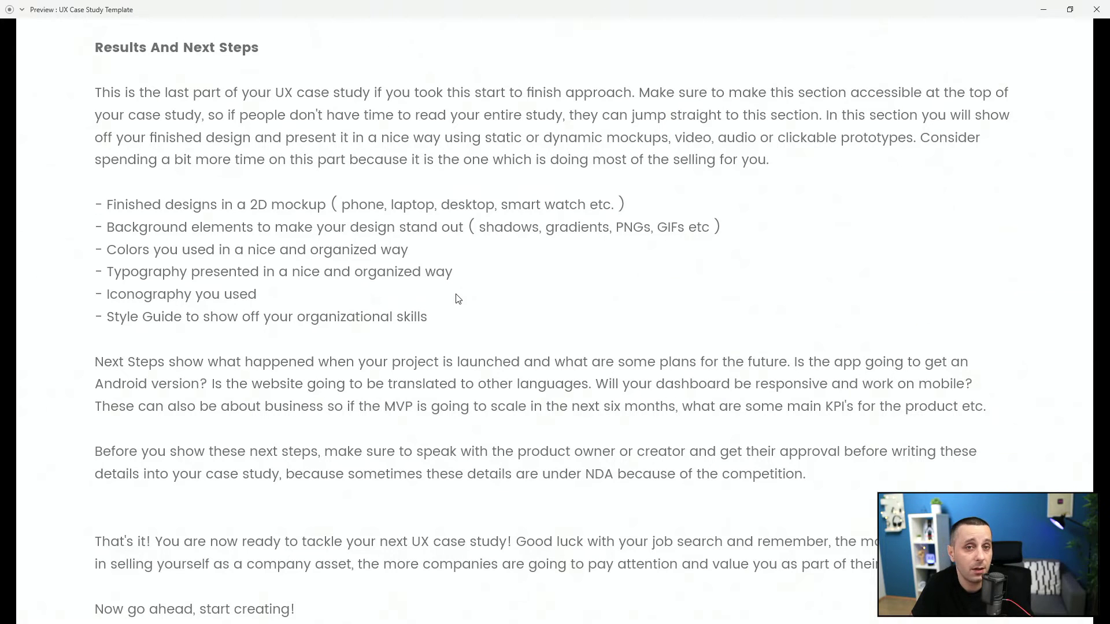
scroll(457, 298, up, 20)
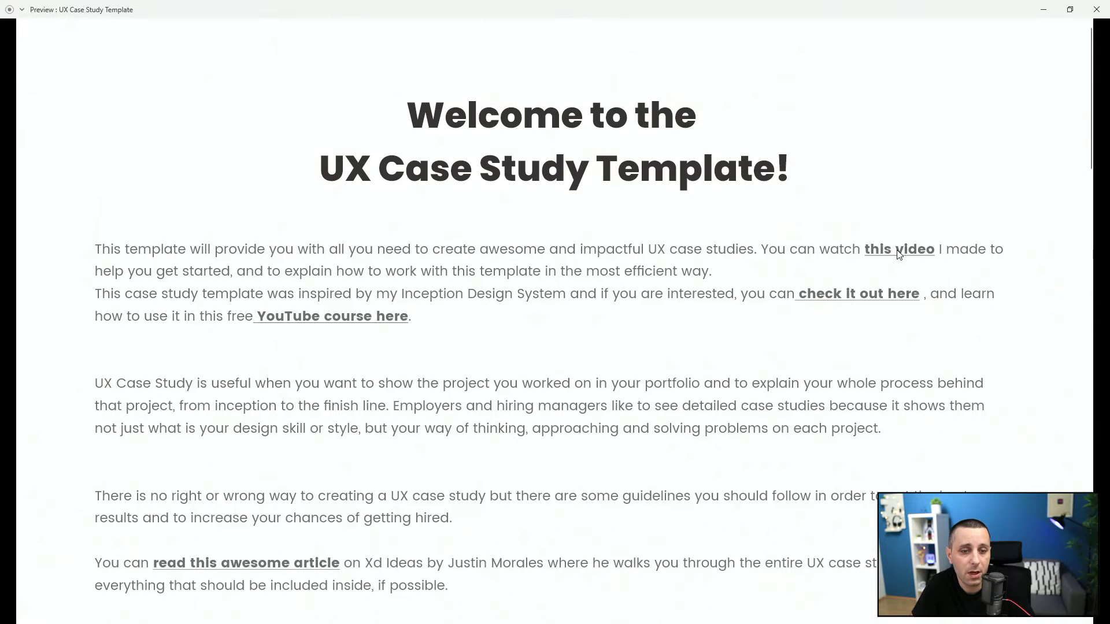
Follow the guide's "check it out here" link, close the duplicate page and look over the Inception Design System website in the browser.
click(875, 297)
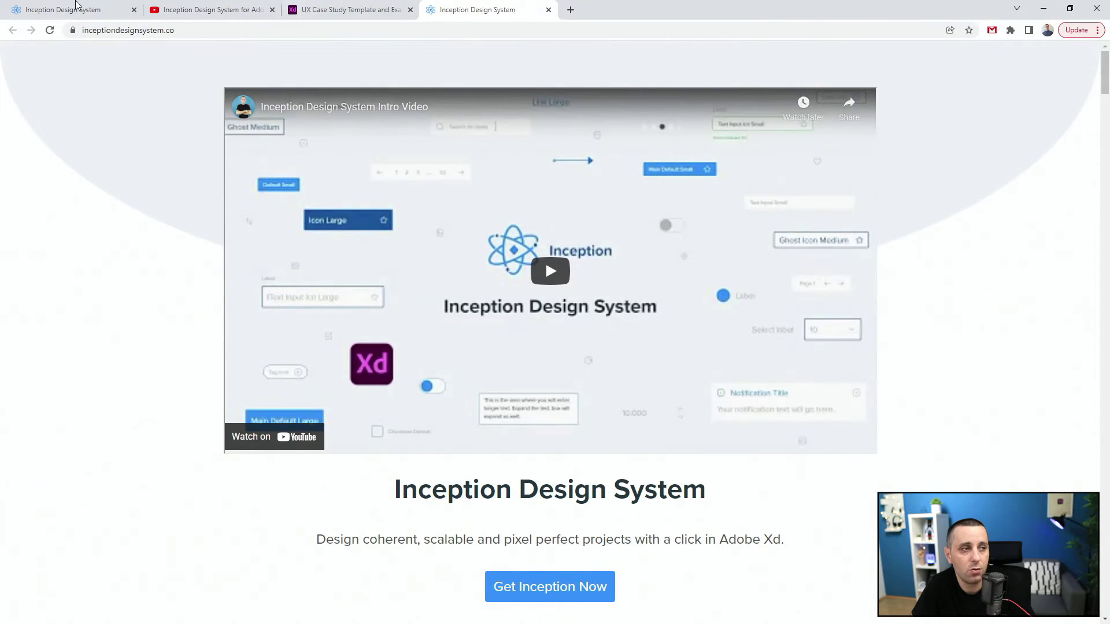
click(76, 5)
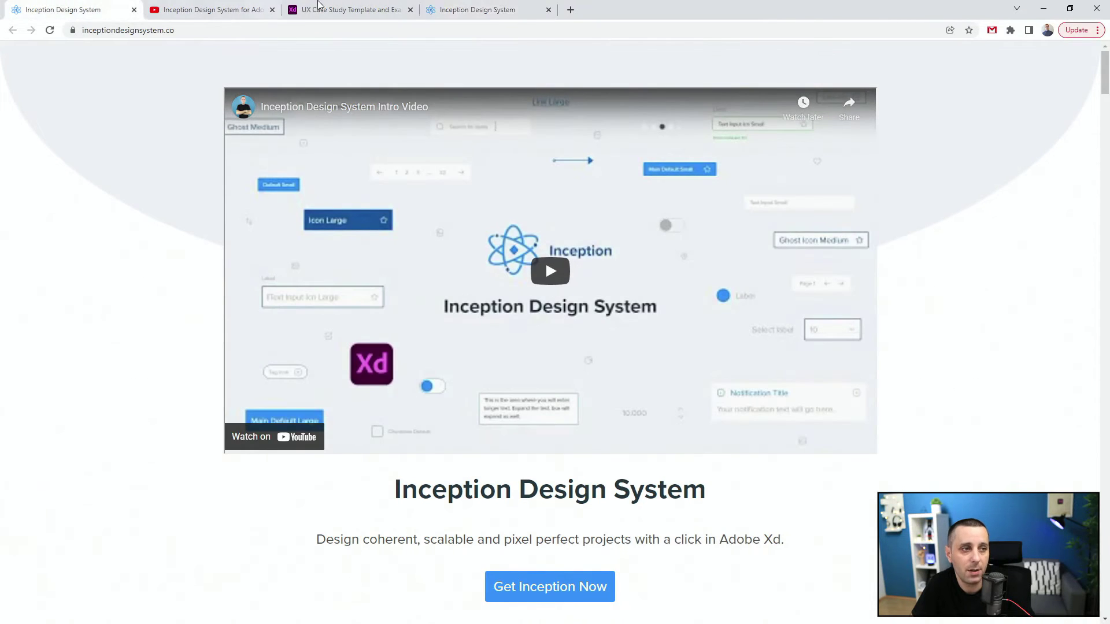
middle_click(463, 7)
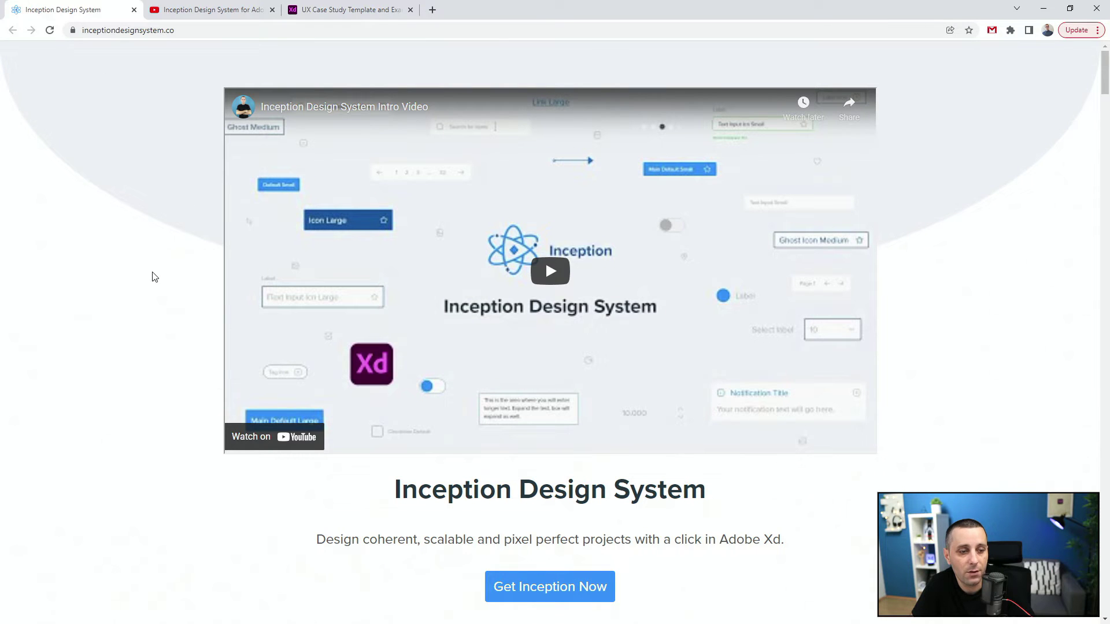
scroll(145, 302, down, 12)
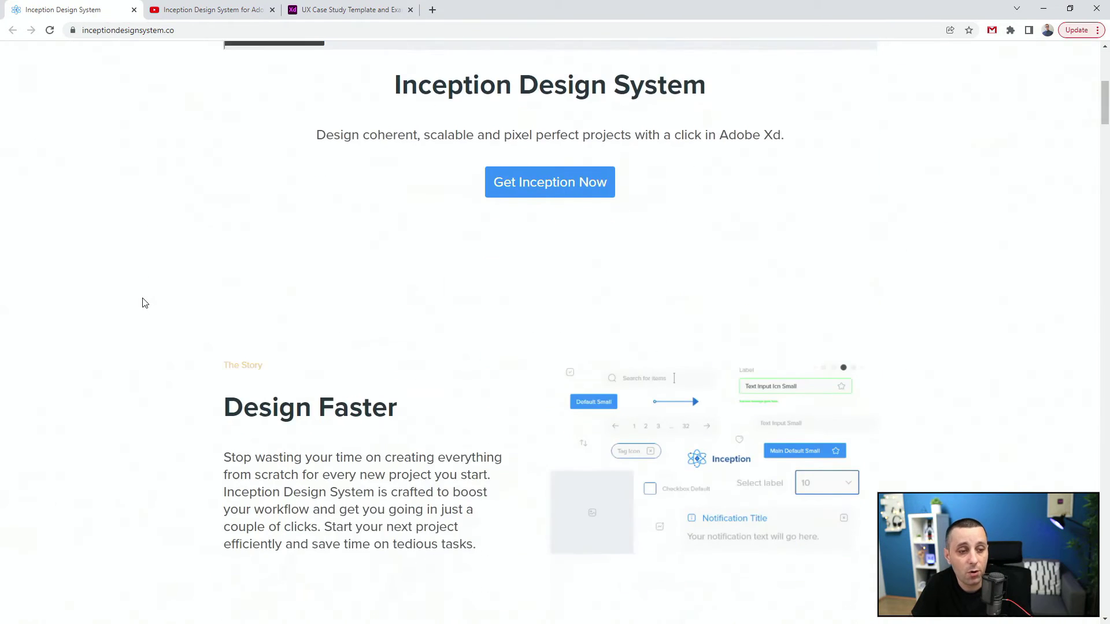
scroll(145, 303, up, 12)
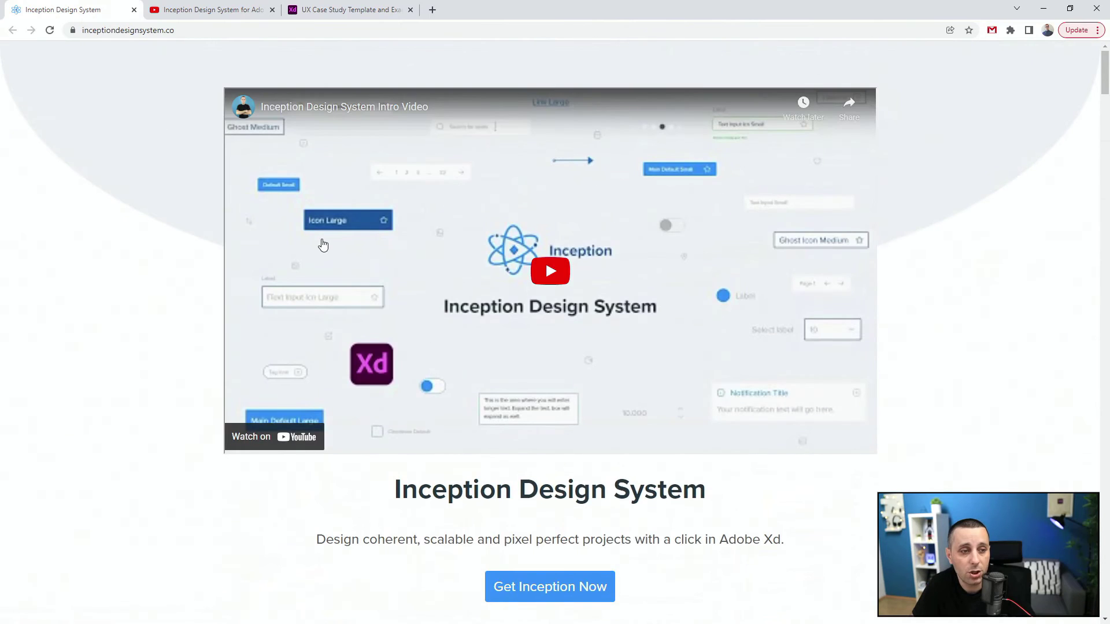
Browse the list of videos in the YouTube playlist Inception Design System for Adobe Xd.
click(173, 8)
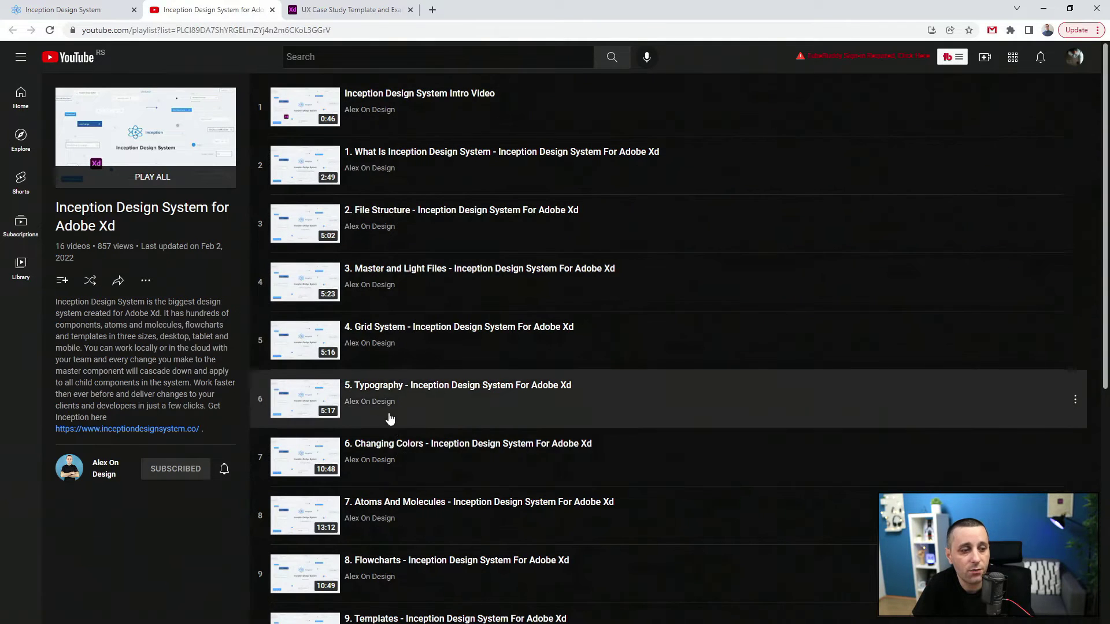
scroll(389, 421, down, 6)
scroll(389, 419, up, 6)
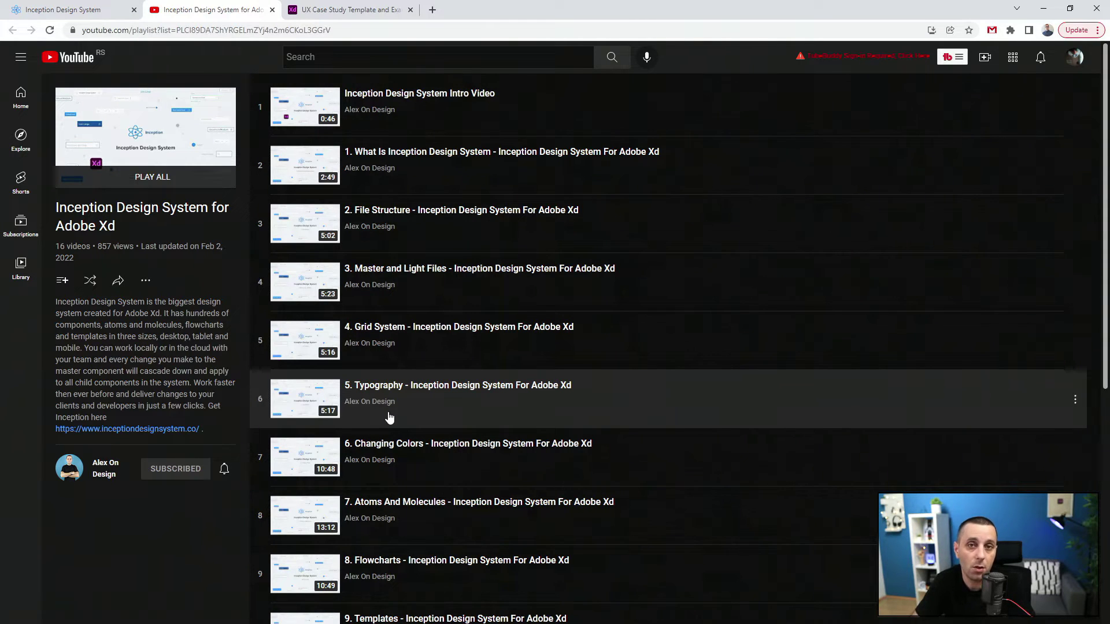
Skim the Xd Ideas article on writing a UX case study through its anatomy section, and return to the template preview.
click(335, 9)
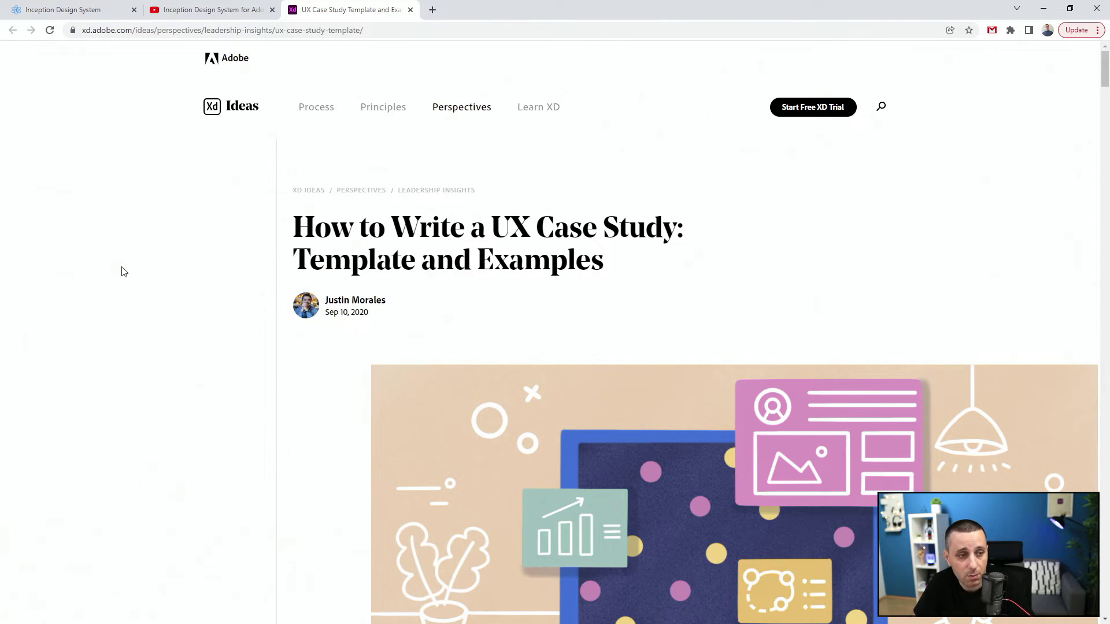
scroll(124, 272, down, 12)
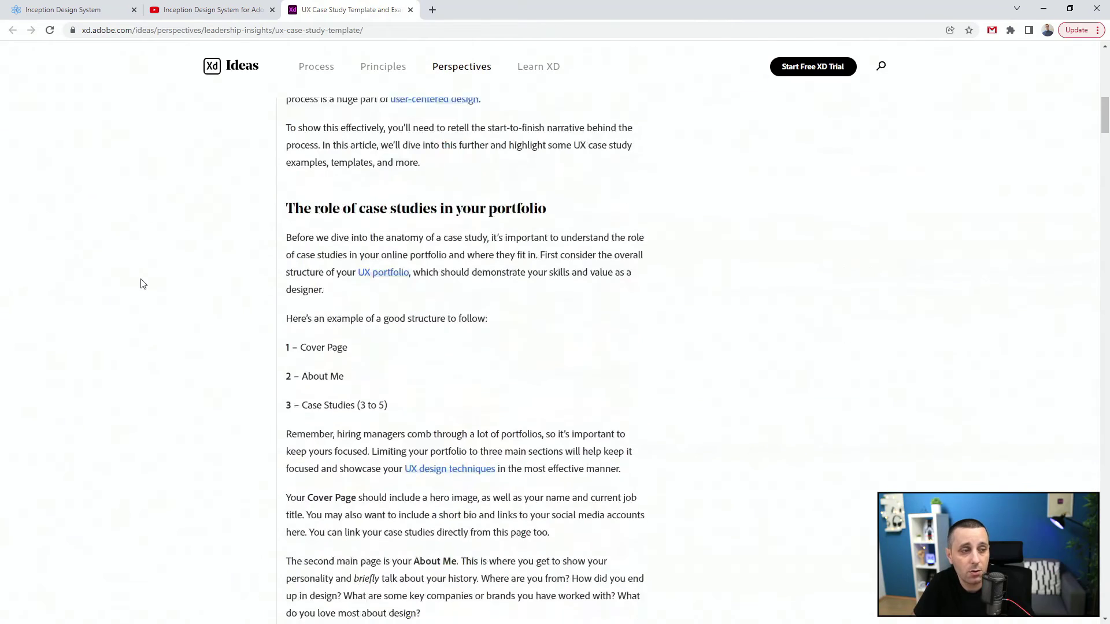
scroll(144, 283, down, 7)
scroll(144, 283, down, 1)
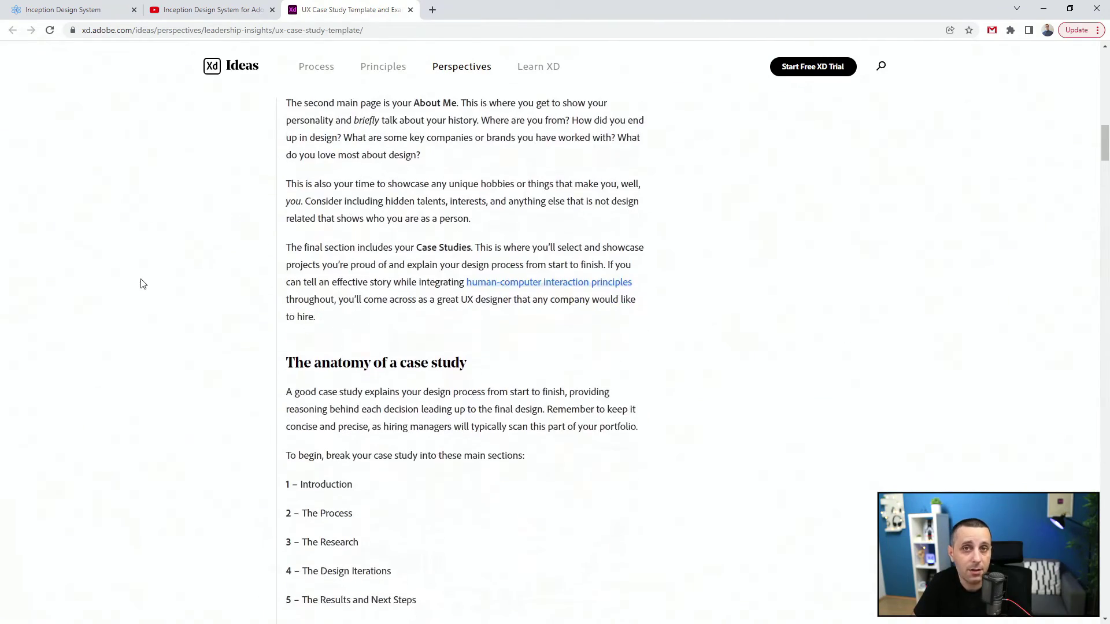
click(1087, 5)
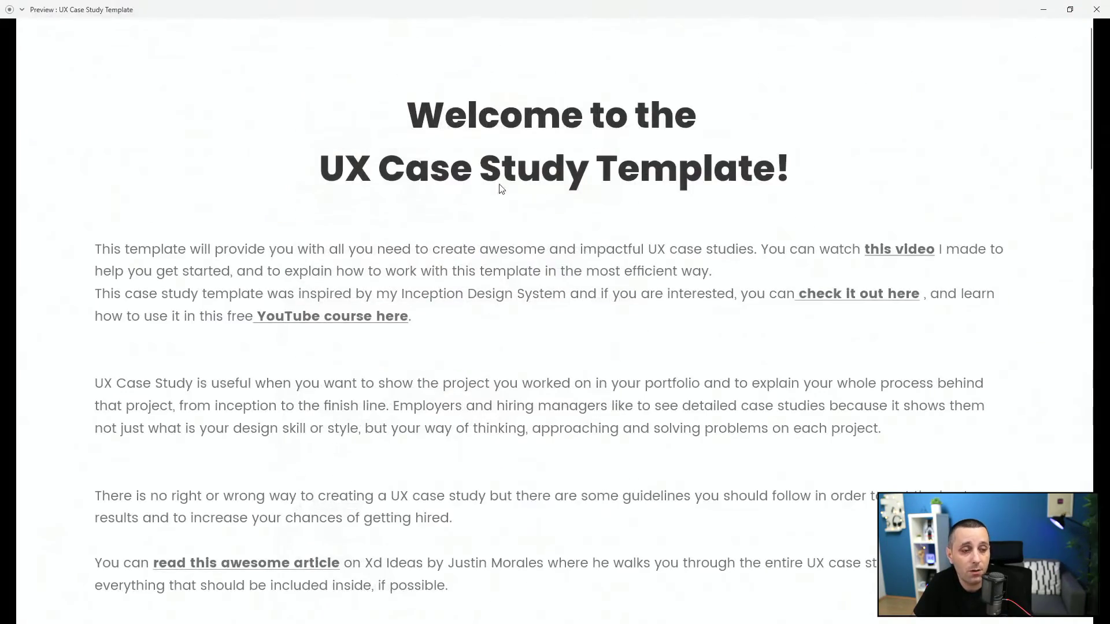
Revisit the welcome guide's linked Xd Ideas article, and close both the article page and the template preview.
scroll(310, 434, down, 5)
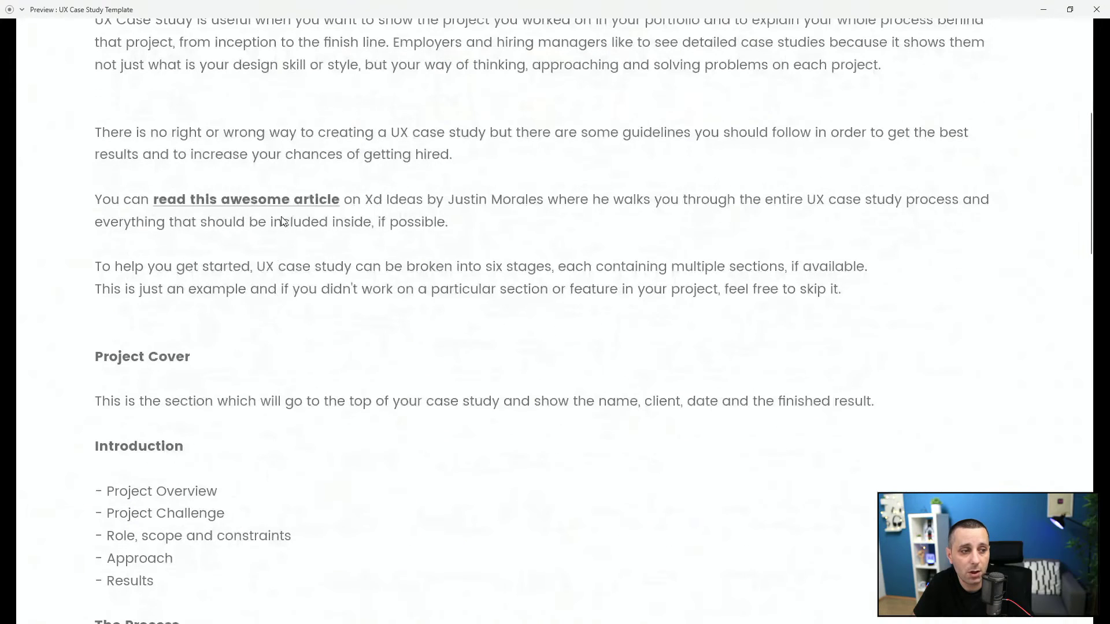
click(283, 204)
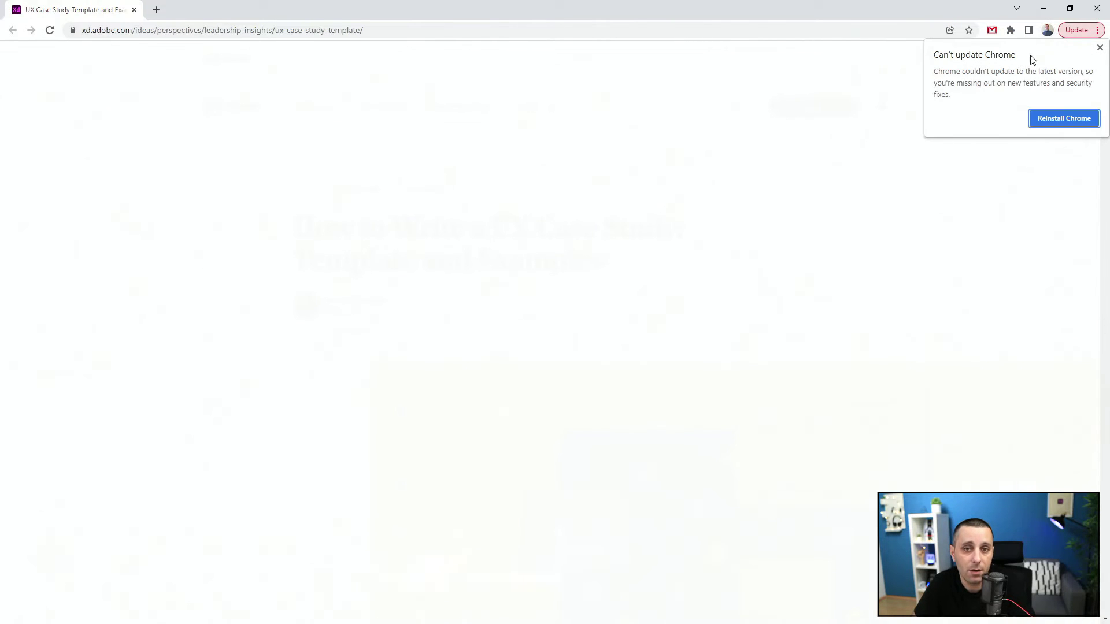
click(1097, 8)
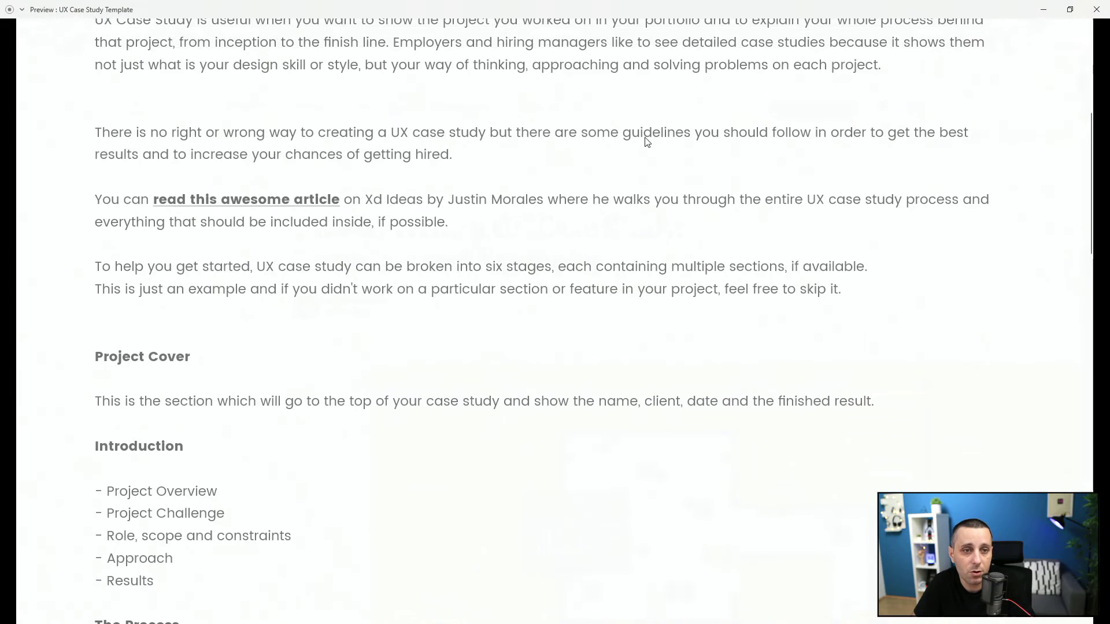
click(1103, 9)
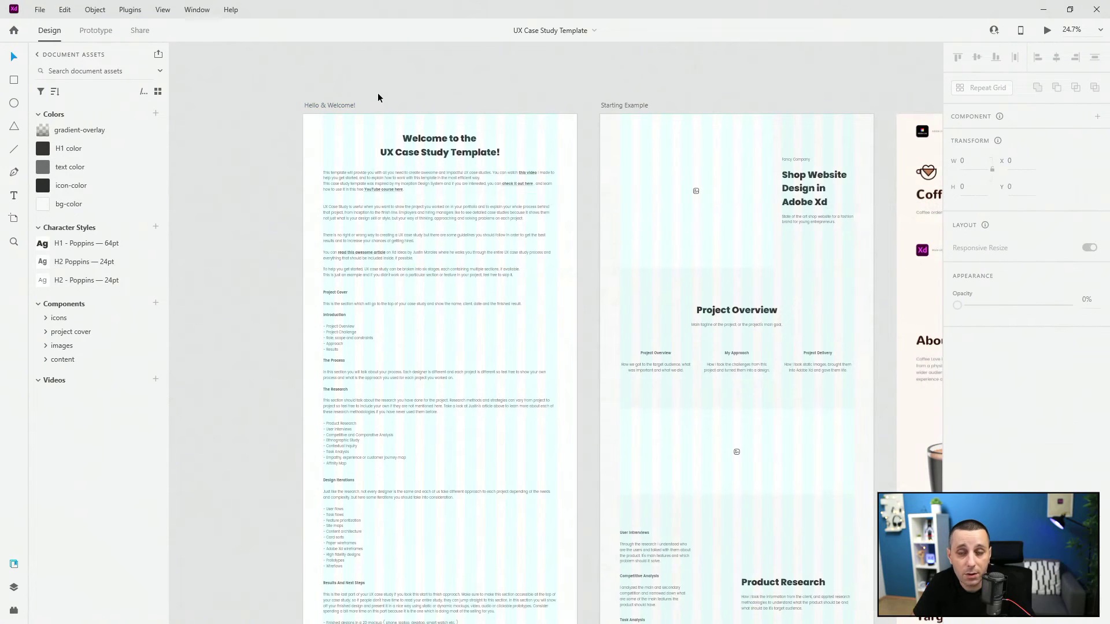
Check the dimensions of the Hello & Welcome! and Starting Example artboards and inspect the Starting Example cover component.
click(335, 105)
scroll(334, 117, down, 2)
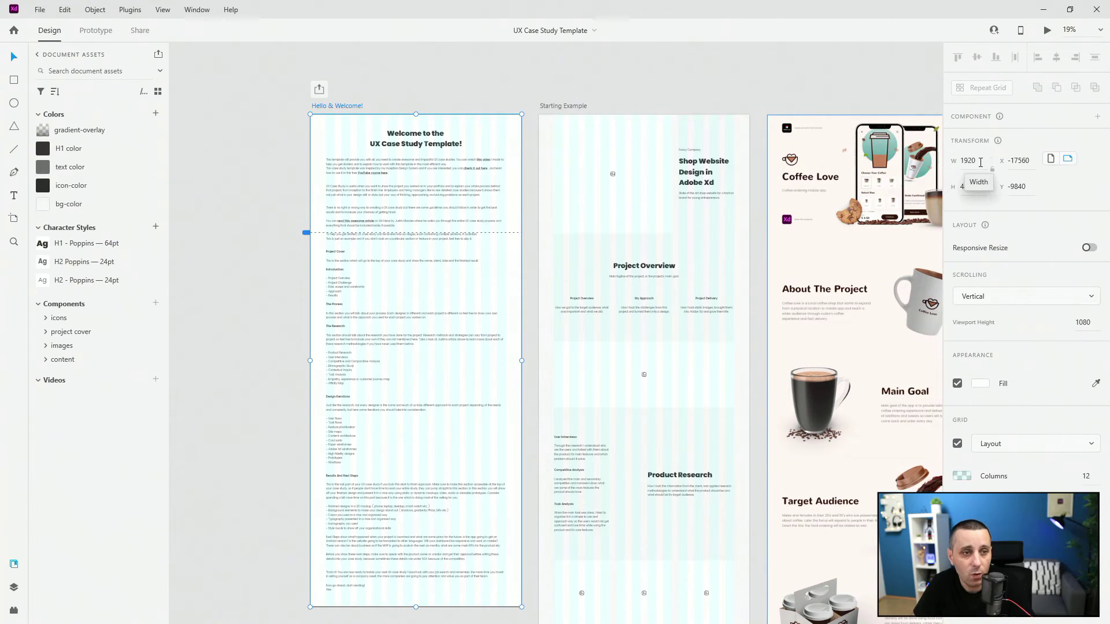
click(566, 106)
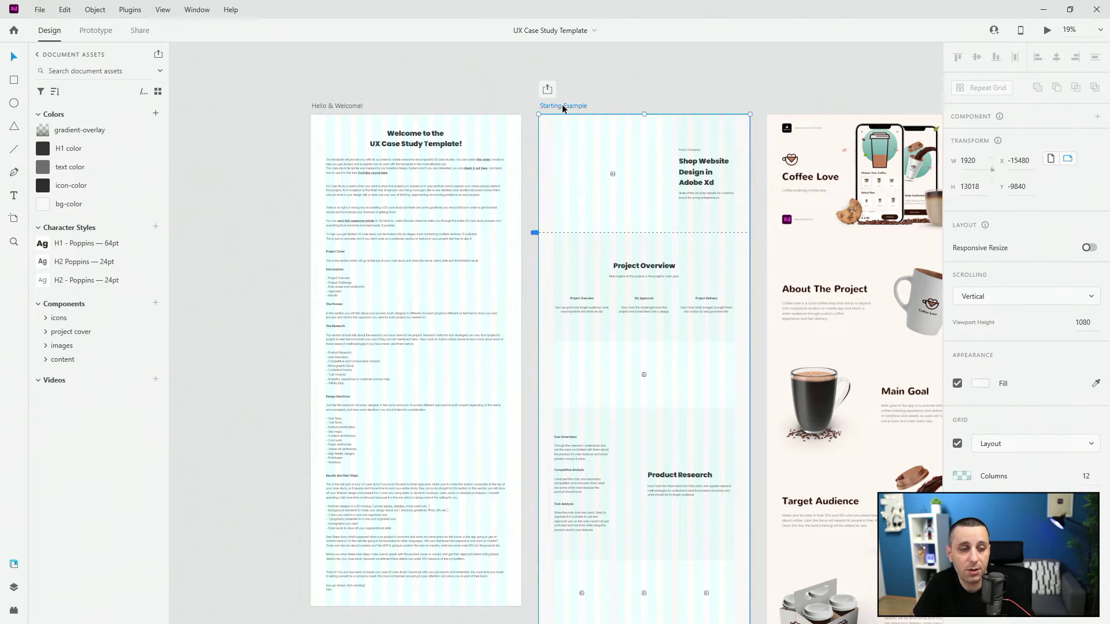
click(620, 175)
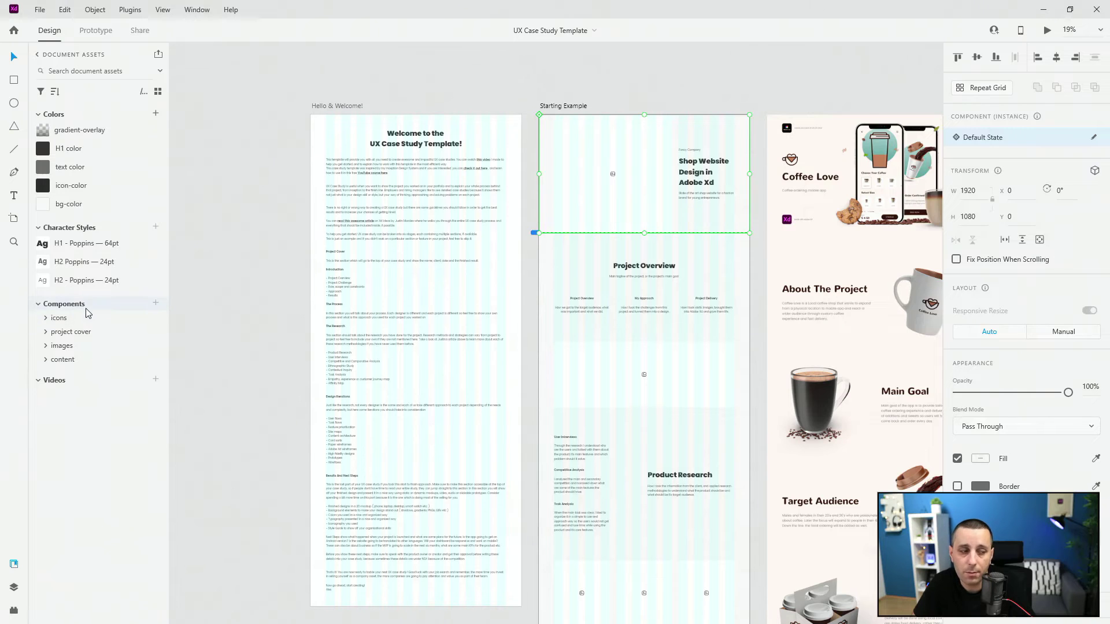
Expand the icons components and place twitter-icn above the Project Overview heading on the Starting Example artboard.
click(47, 319)
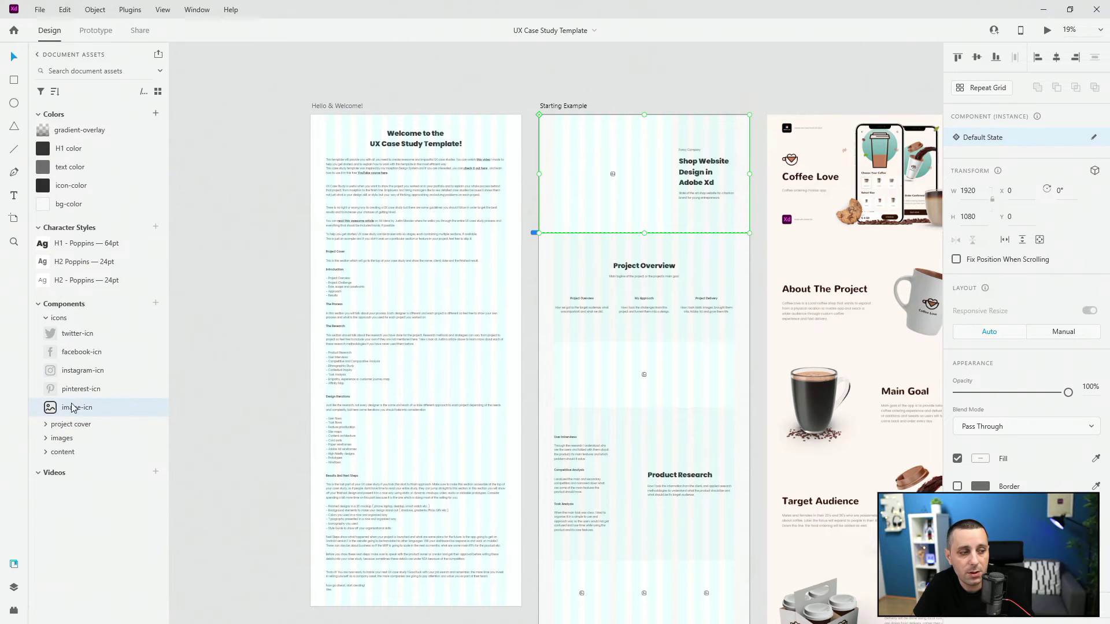
ctrl+scroll(631, 164, up, 5)
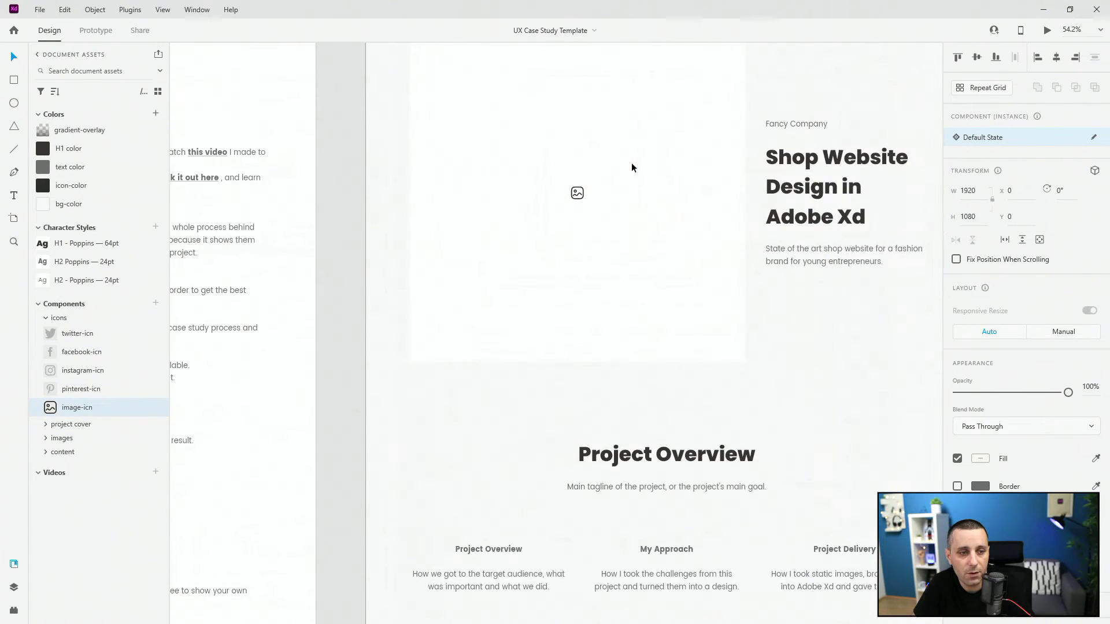
drag(706, 173, 599, 215)
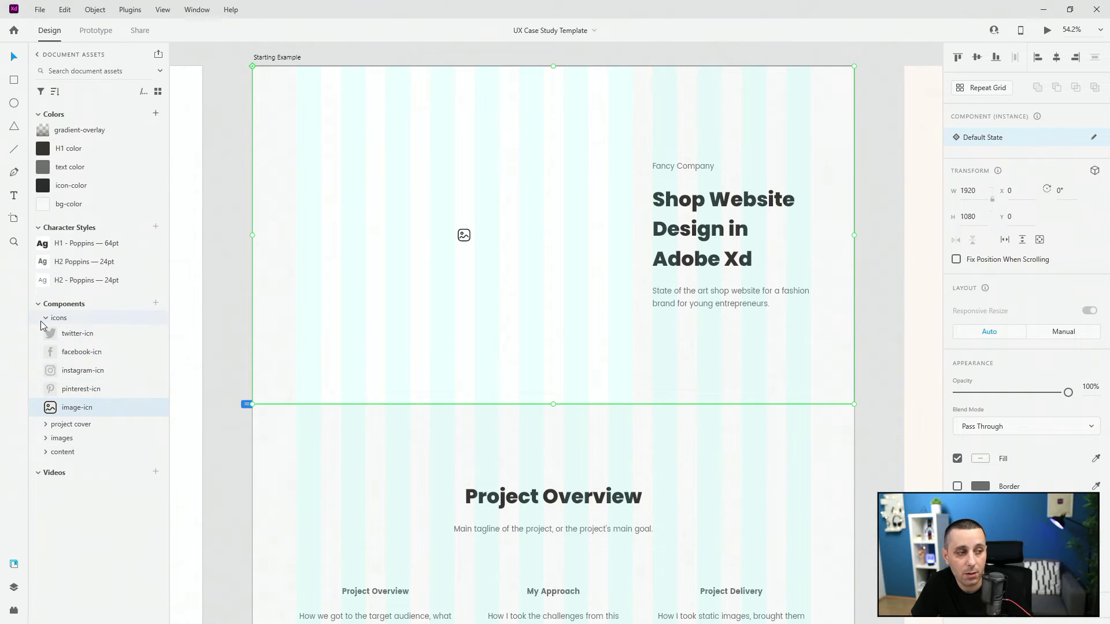
click(78, 334)
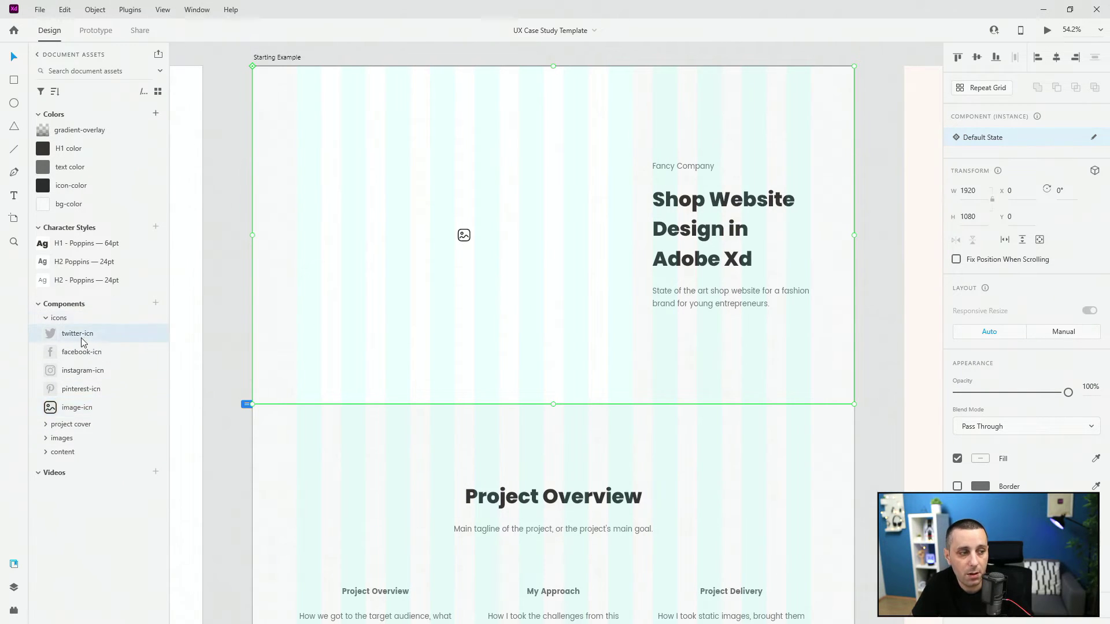
drag(788, 442, 789, 442)
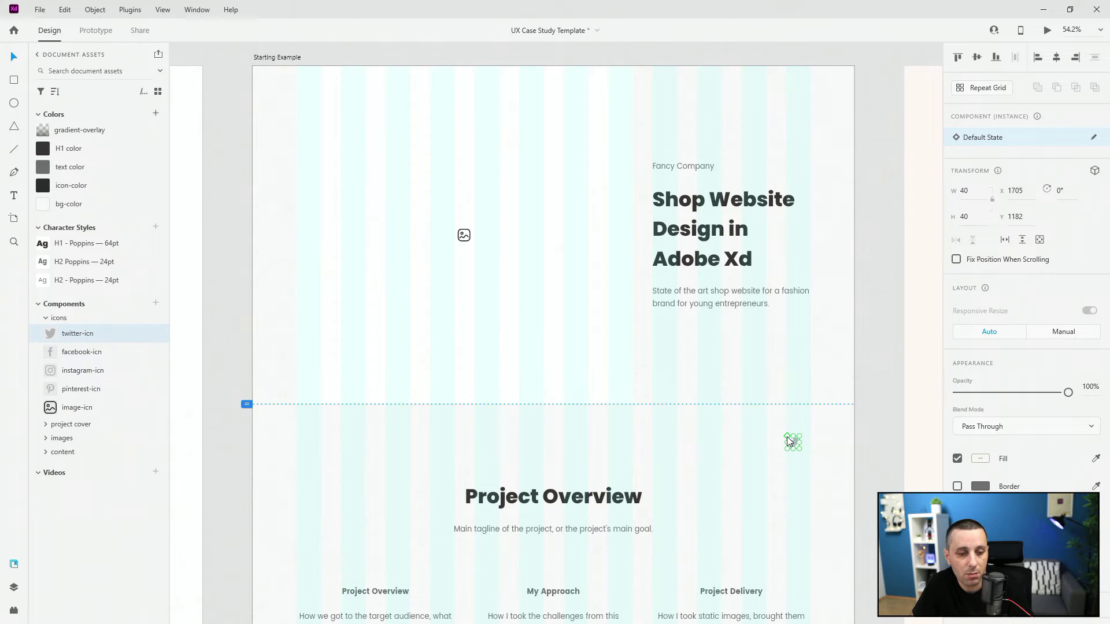
Swap the placed Twitter icon for instagram-icn and clear the icon from the Starting Example artboard.
click(107, 351)
scroll(809, 462, up, 5)
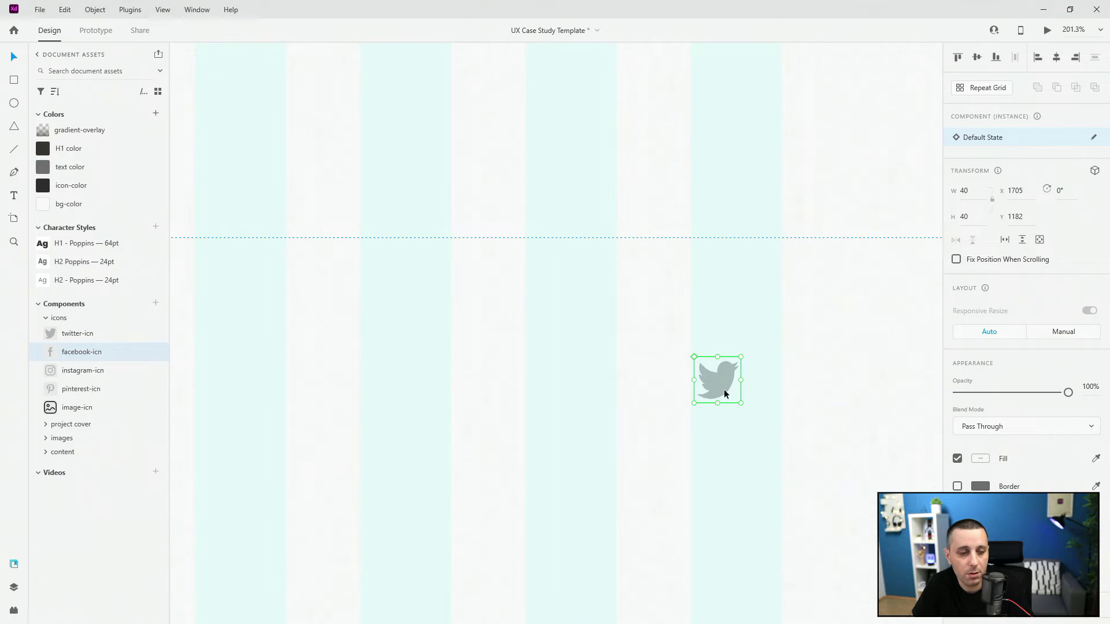
drag(69, 371, 708, 386)
scroll(564, 355, down, 2)
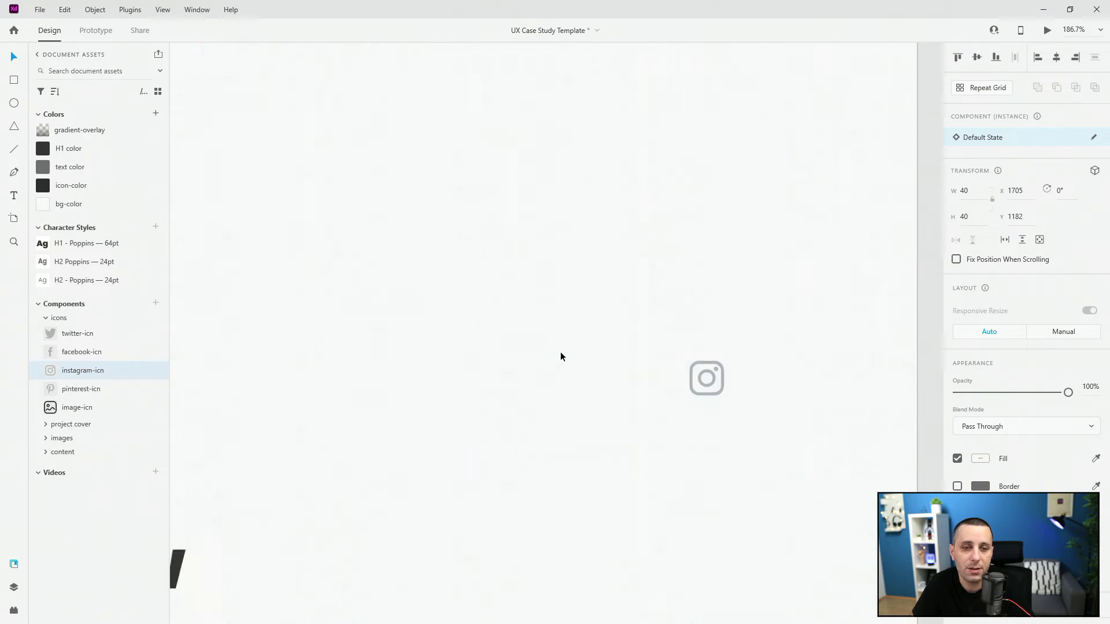
click(643, 426)
scroll(658, 413, down, 5)
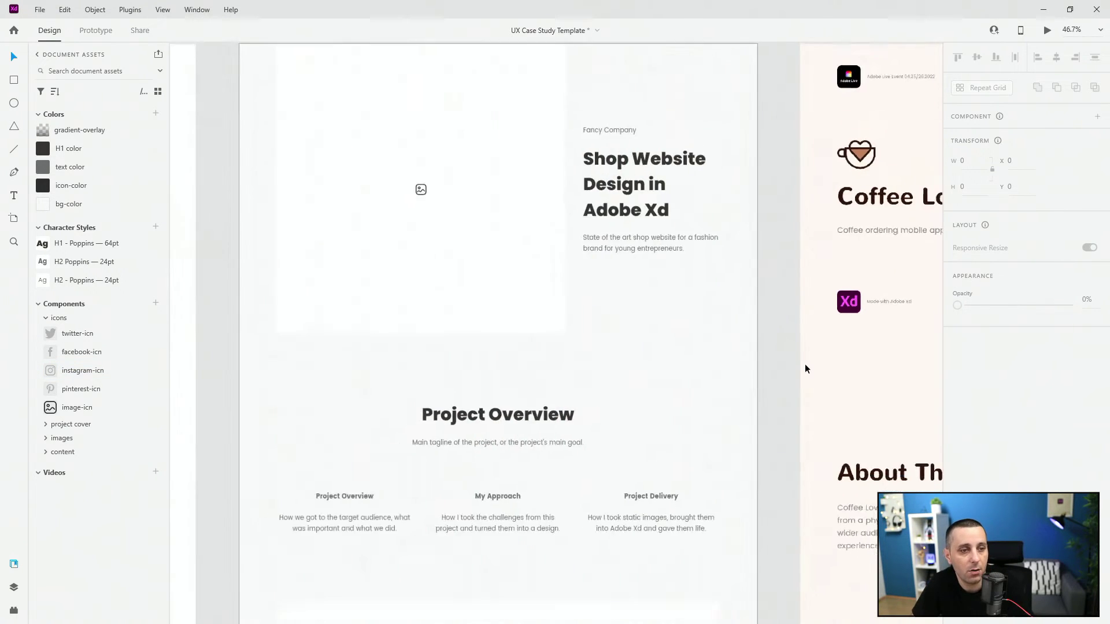
scroll(805, 368, down, 2)
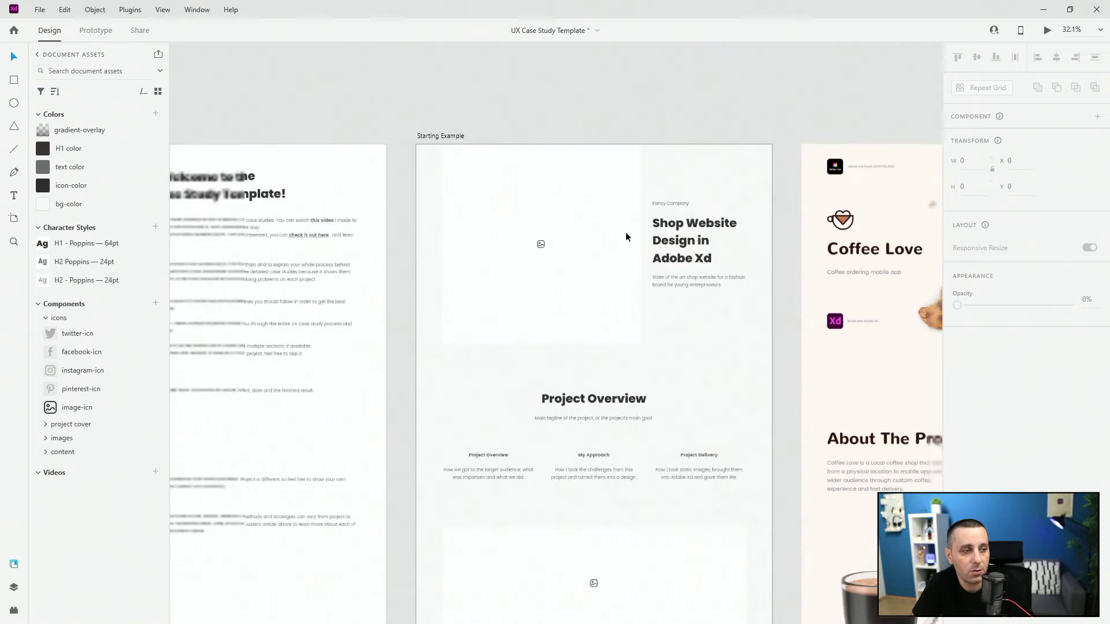
Collapse the icons components and compare the welcome guide's section list with the Starting Example artboard.
click(45, 318)
scroll(790, 324, left, 6)
scroll(790, 325, down, 3)
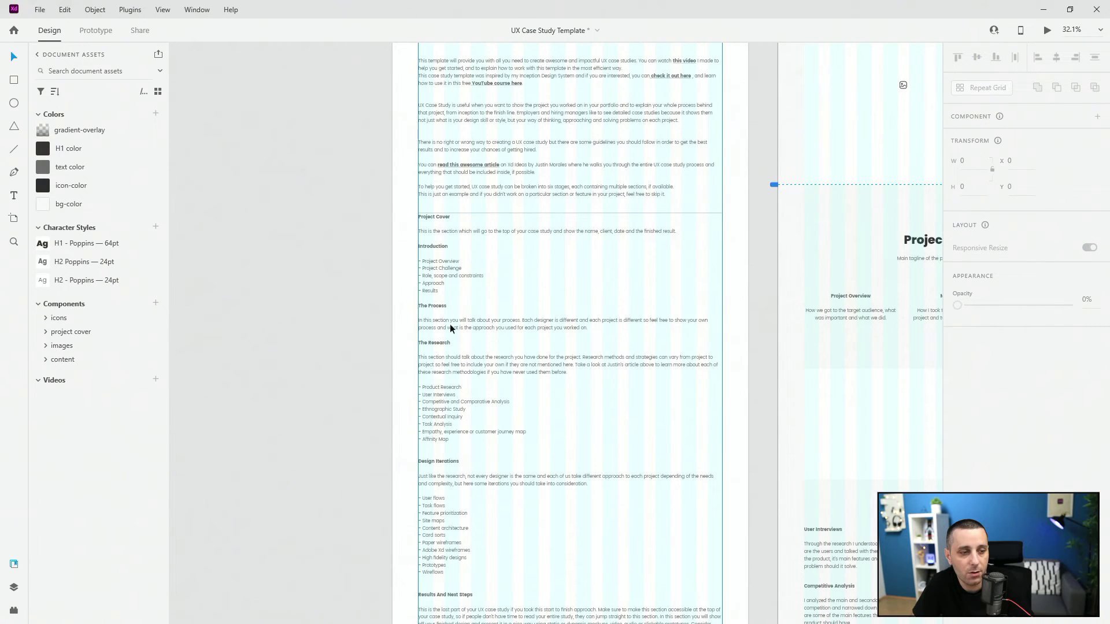
drag(835, 228, 532, 295)
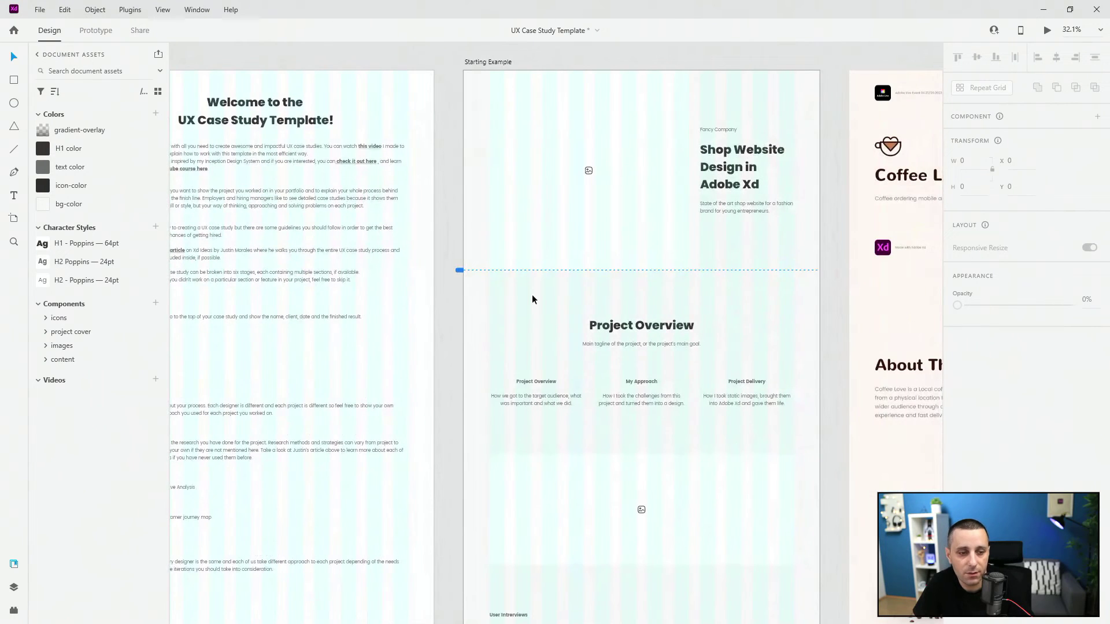
Expand the project cover components and their cover templates, and inspect the Starting Example cover.
click(46, 331)
click(660, 123)
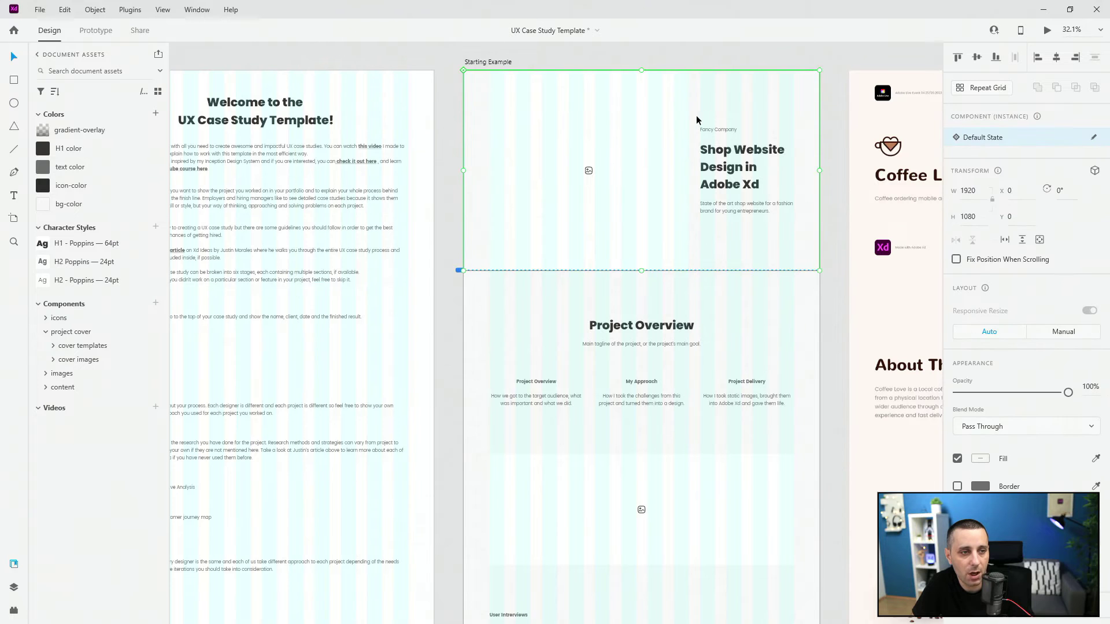
scroll(694, 119, up, 2)
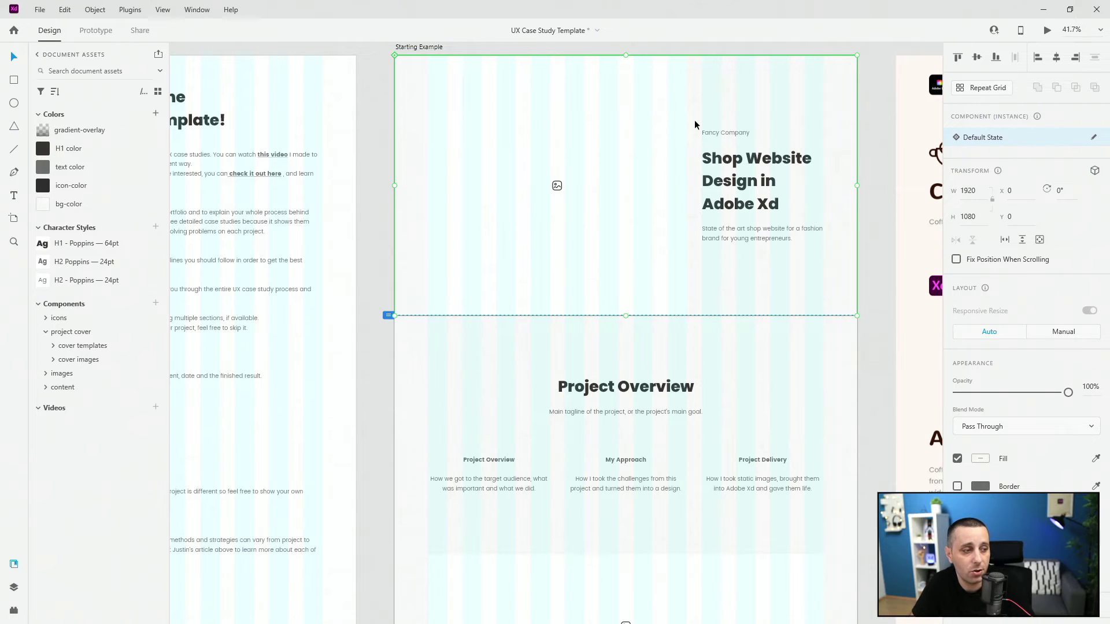
click(54, 345)
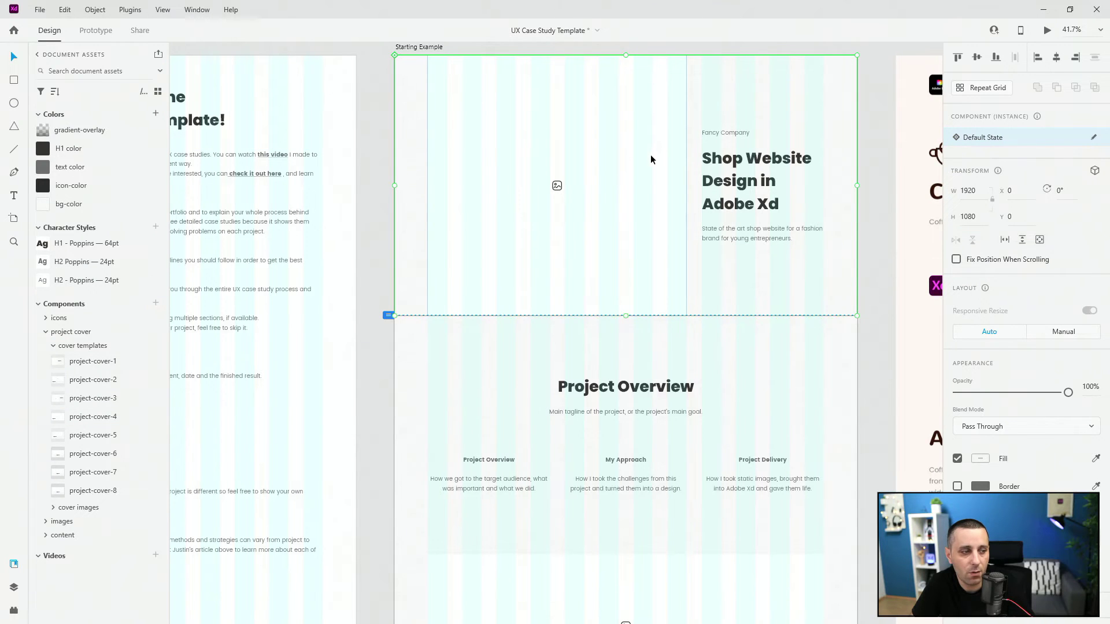
Try project-cover-5 in place of the Starting Example cover, undo the swap and collapse the cover templates.
click(74, 361)
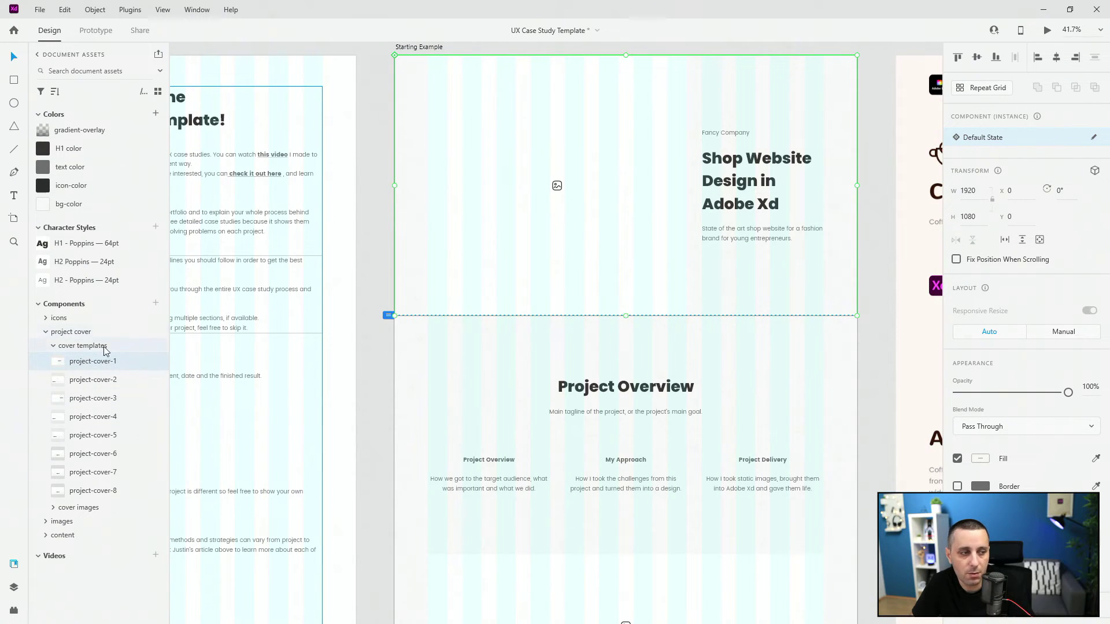
drag(92, 434, 466, 229)
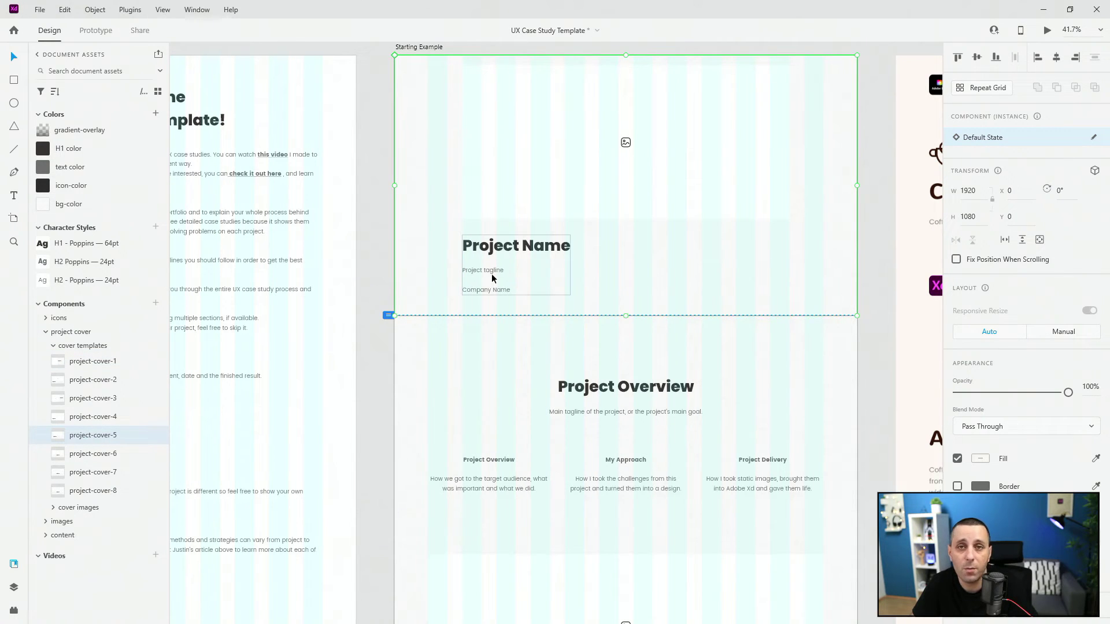
key(ctrl+z)
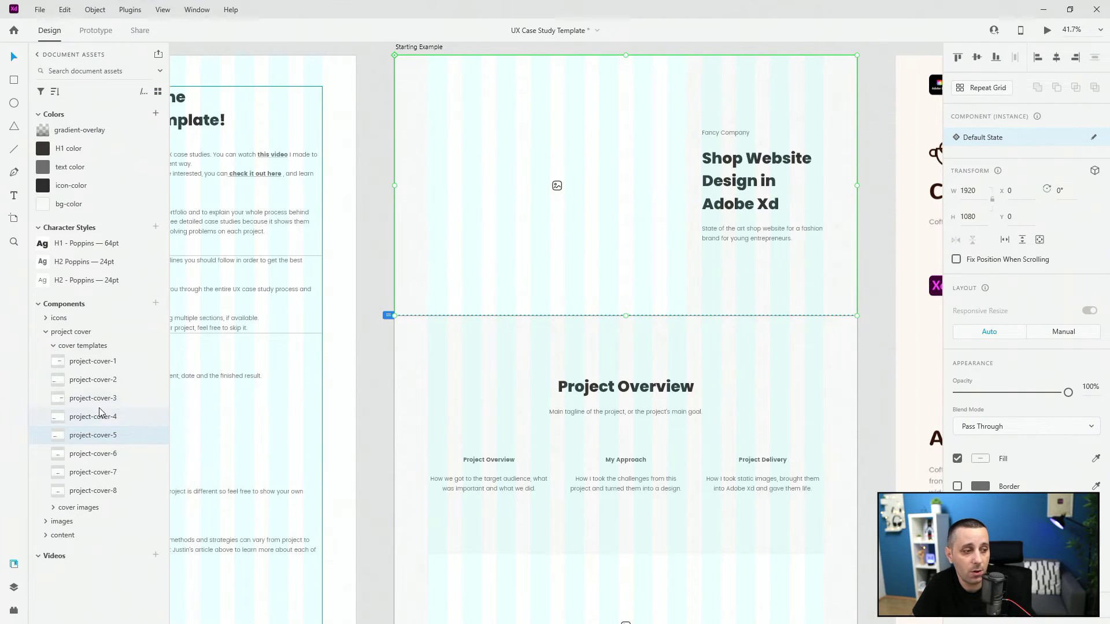
click(53, 345)
Inspect the Project Overview content component and the full-width image component below it on the Starting Example artboard.
scroll(466, 337, down, 2)
scroll(469, 340, down, 4)
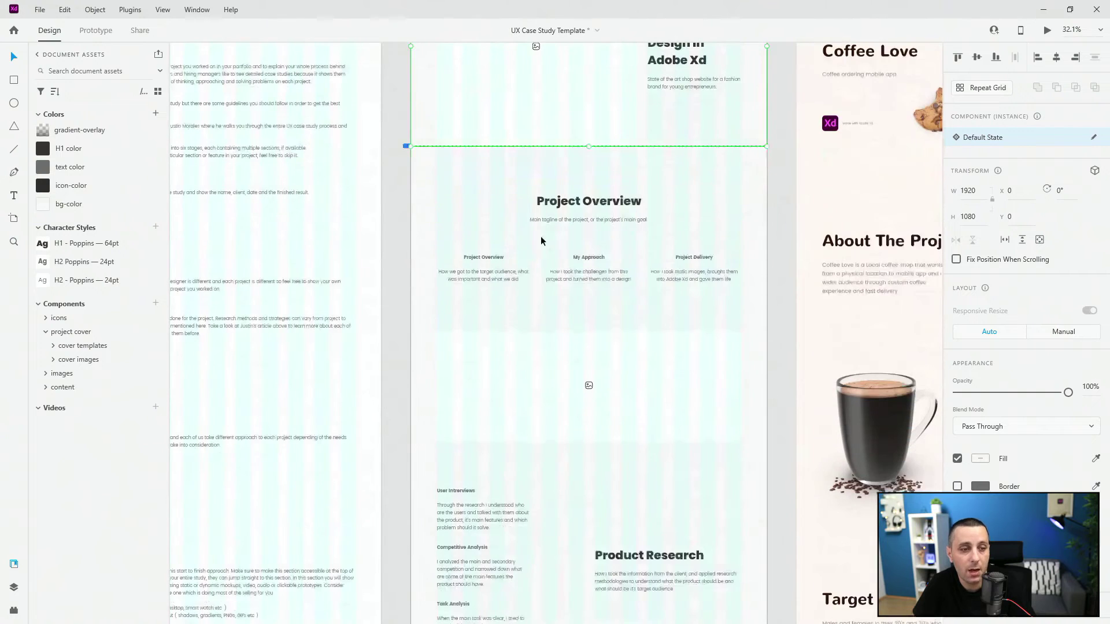
click(575, 207)
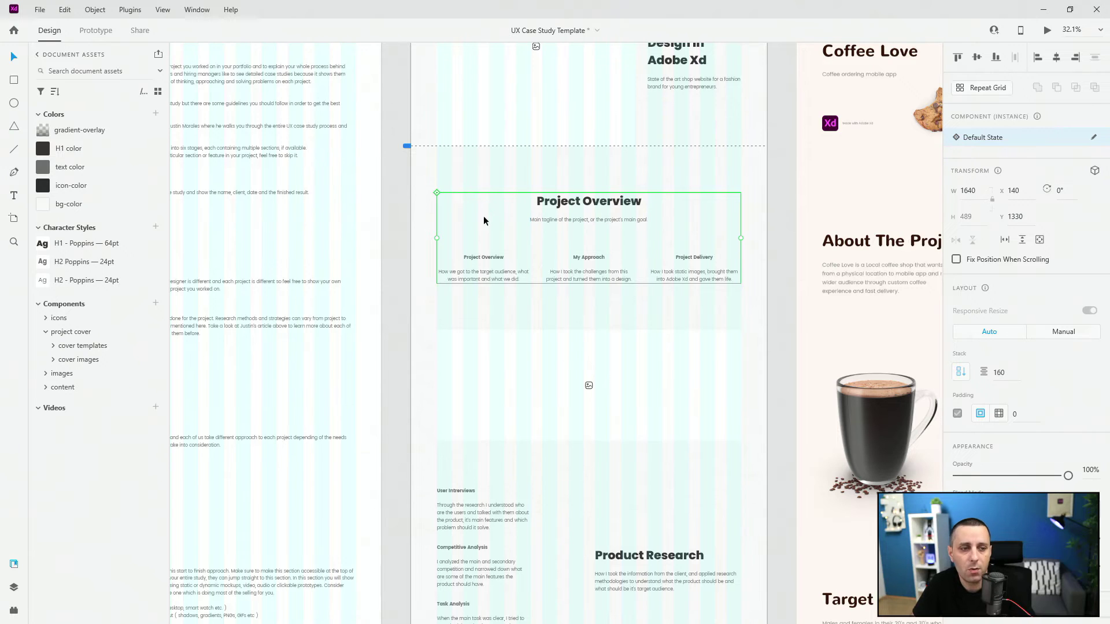
scroll(570, 271, down, 3)
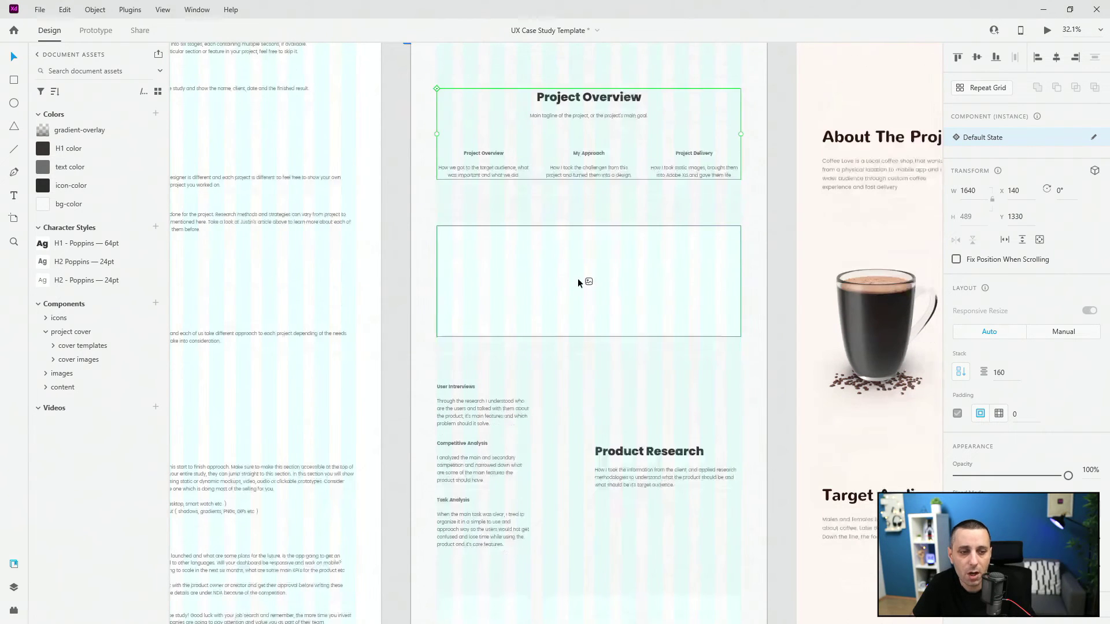
click(624, 280)
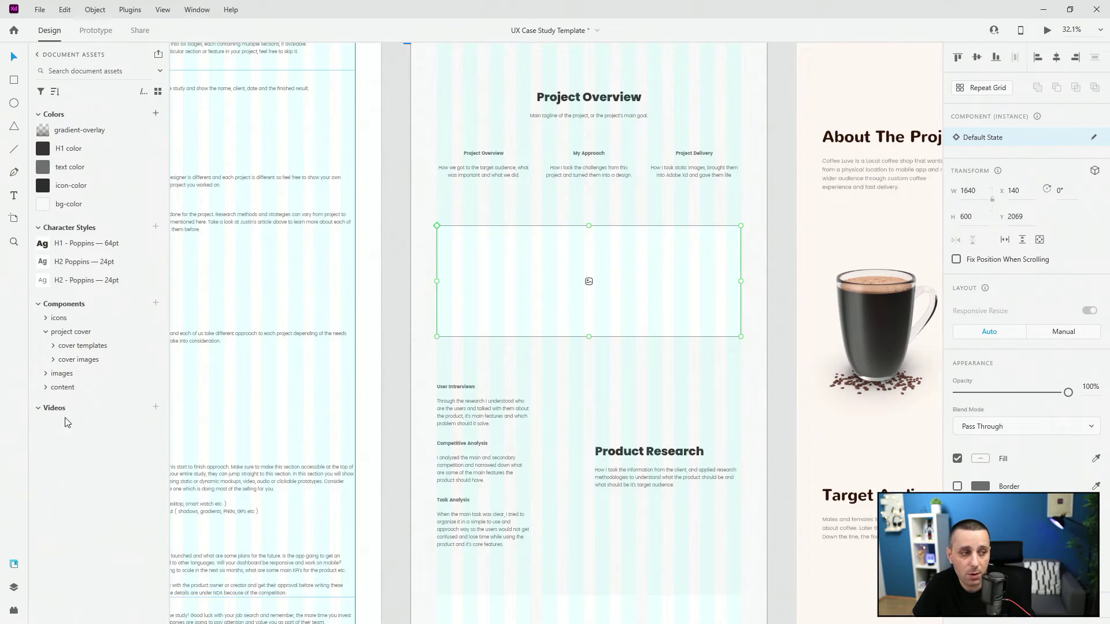
Expand the images and cover images component groups and compare them with the Starting Example cover.
click(72, 374)
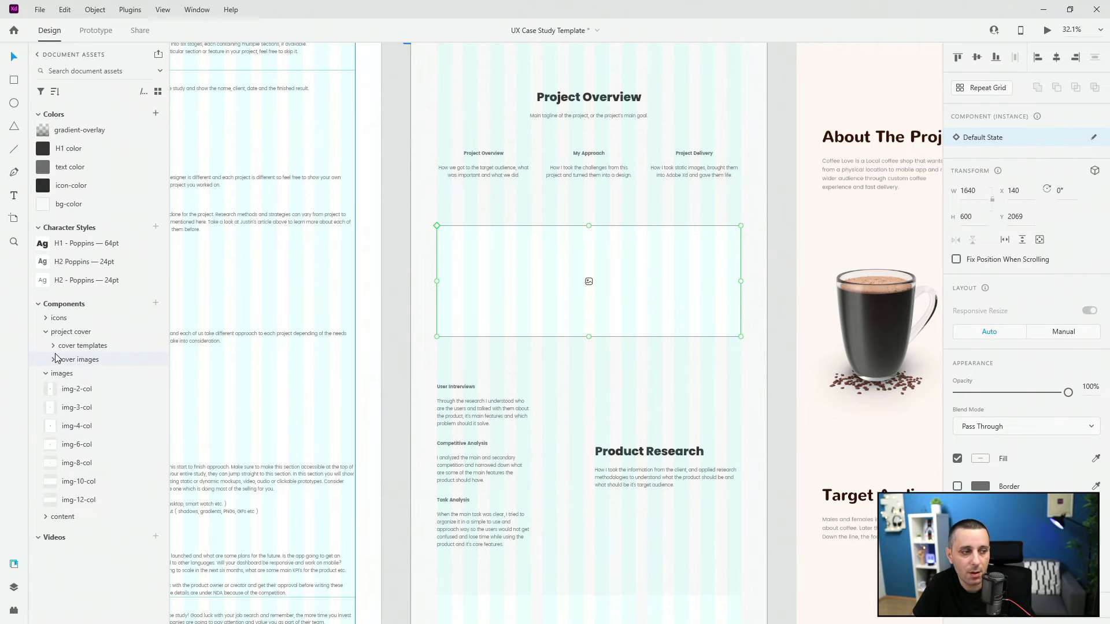
click(54, 360)
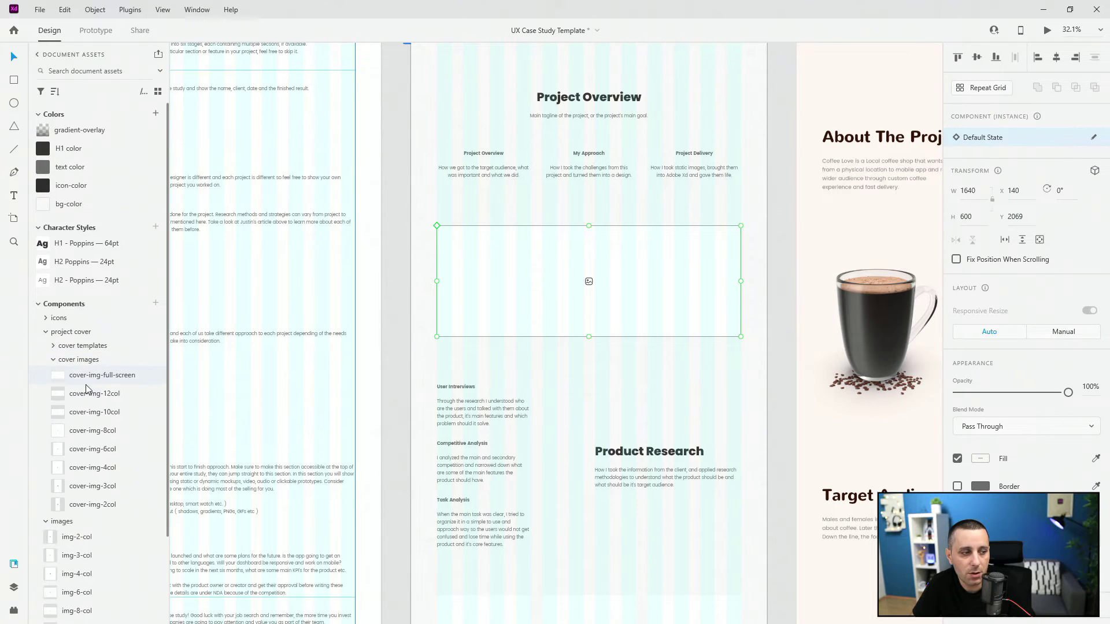
scroll(477, 276, up, 5)
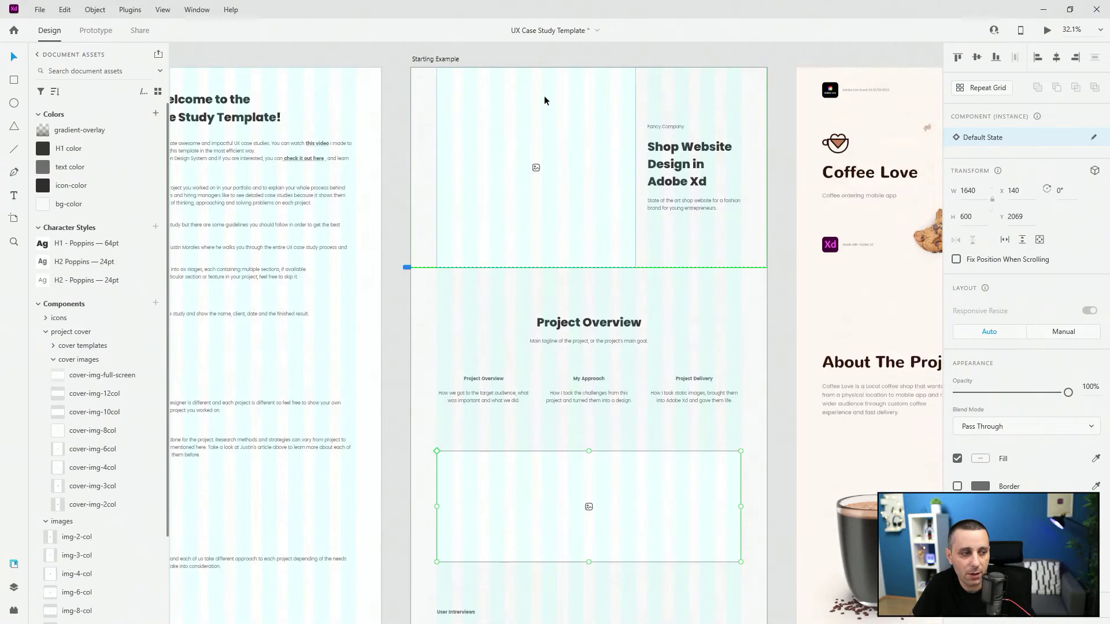
Swap the image placeholder in the Starting Example cover for the cover-img-3col component.
click(92, 485)
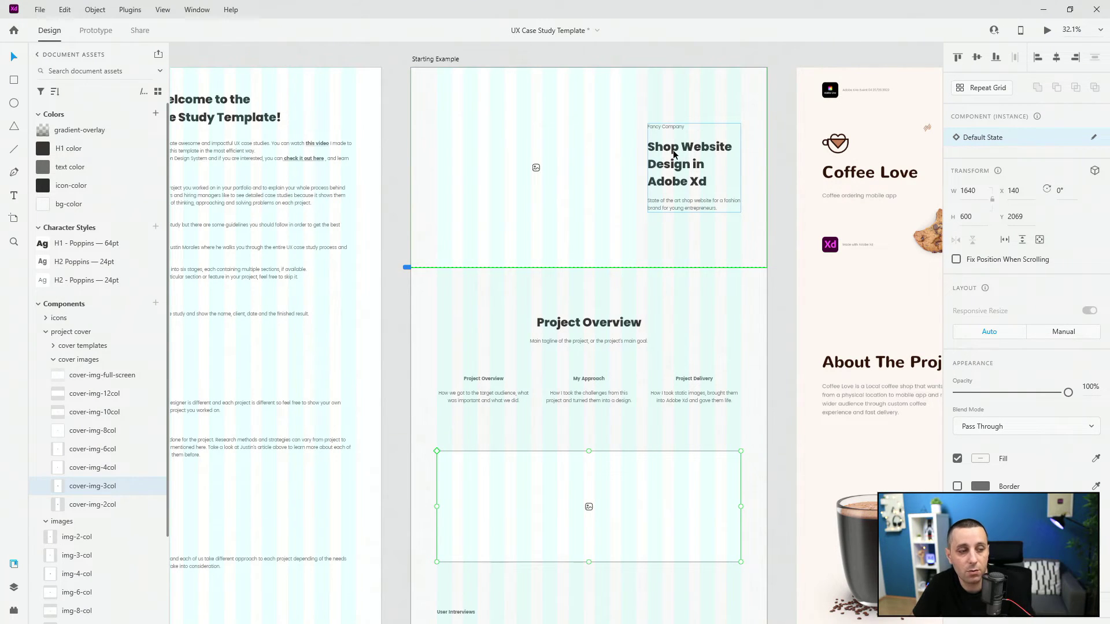
click(74, 473)
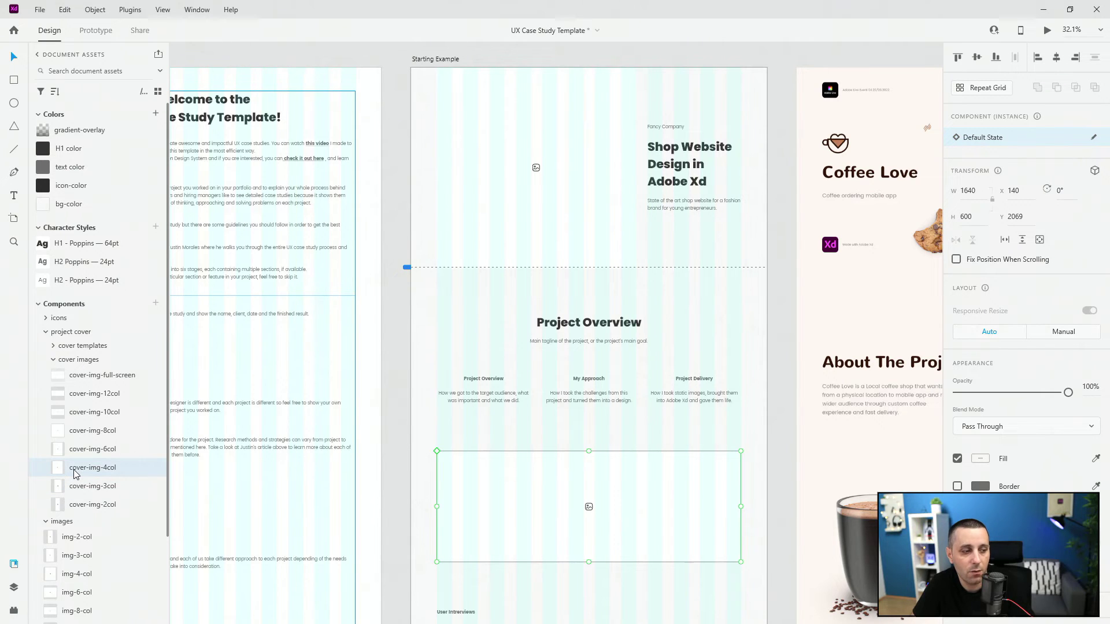
click(74, 494)
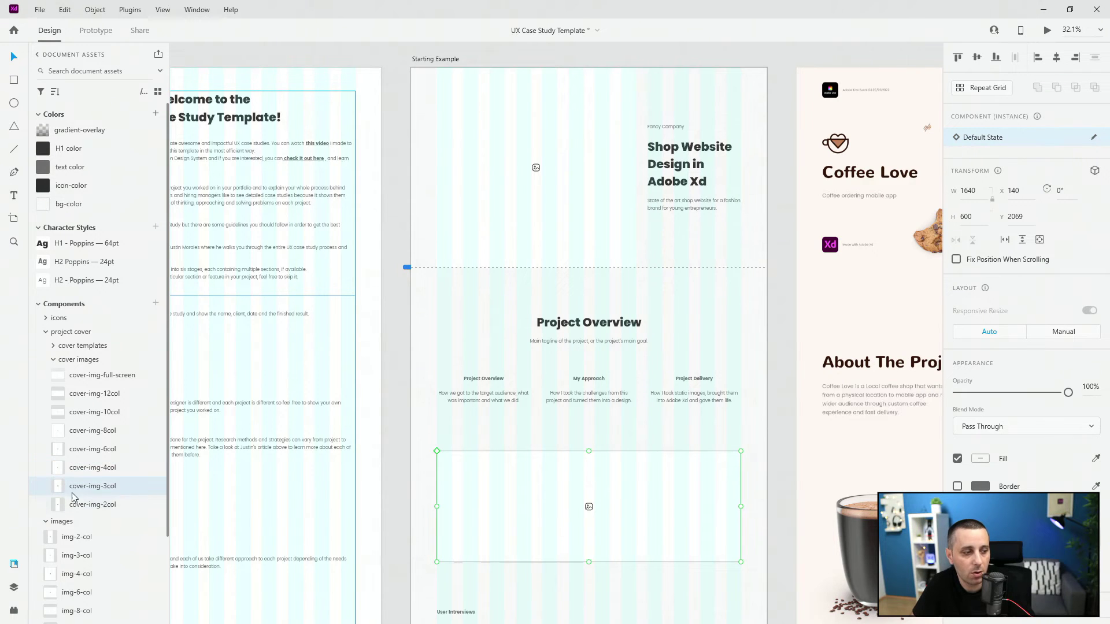
drag(88, 483, 540, 141)
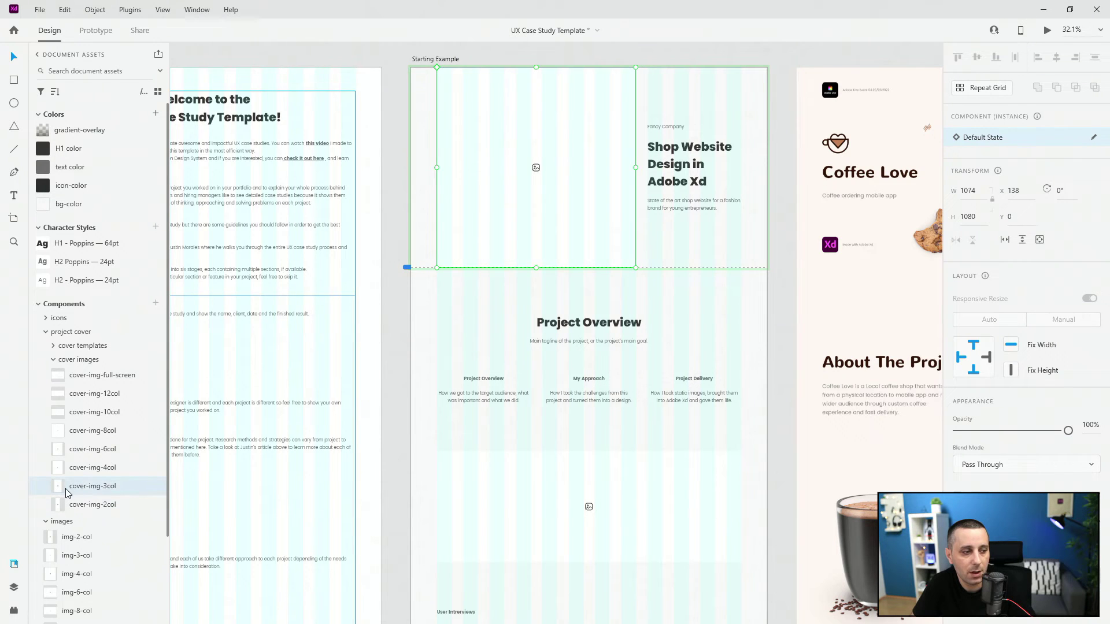
Try the cover-img-3col component in the Starting Example cover, stretch it to a height of 1080, and undo the swap and resizing.
drag(68, 488, 476, 152)
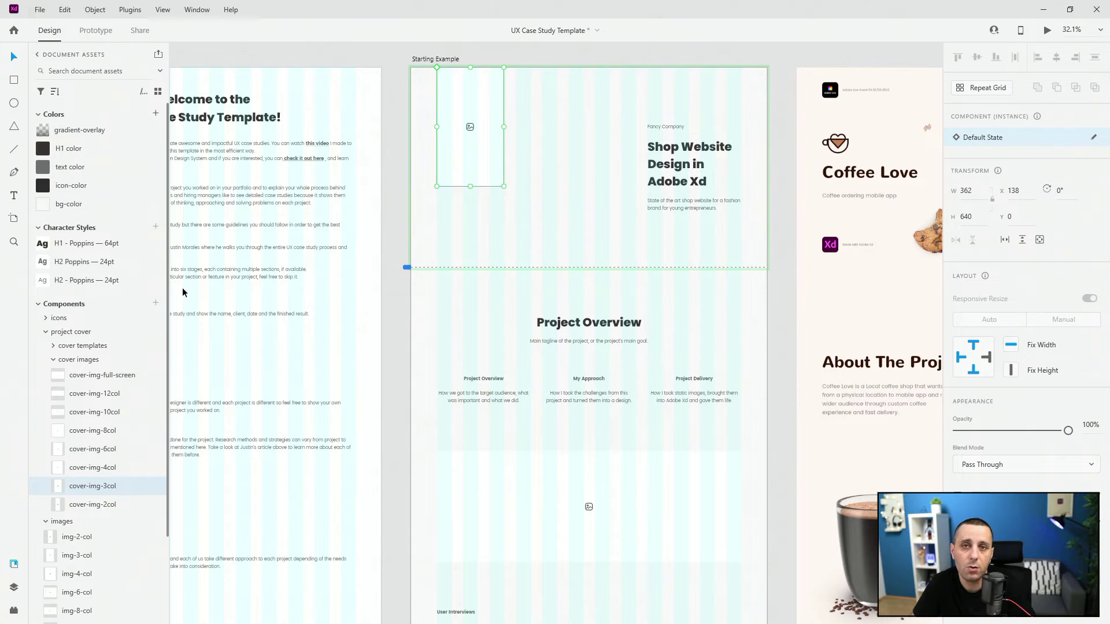
drag(469, 187, 464, 268)
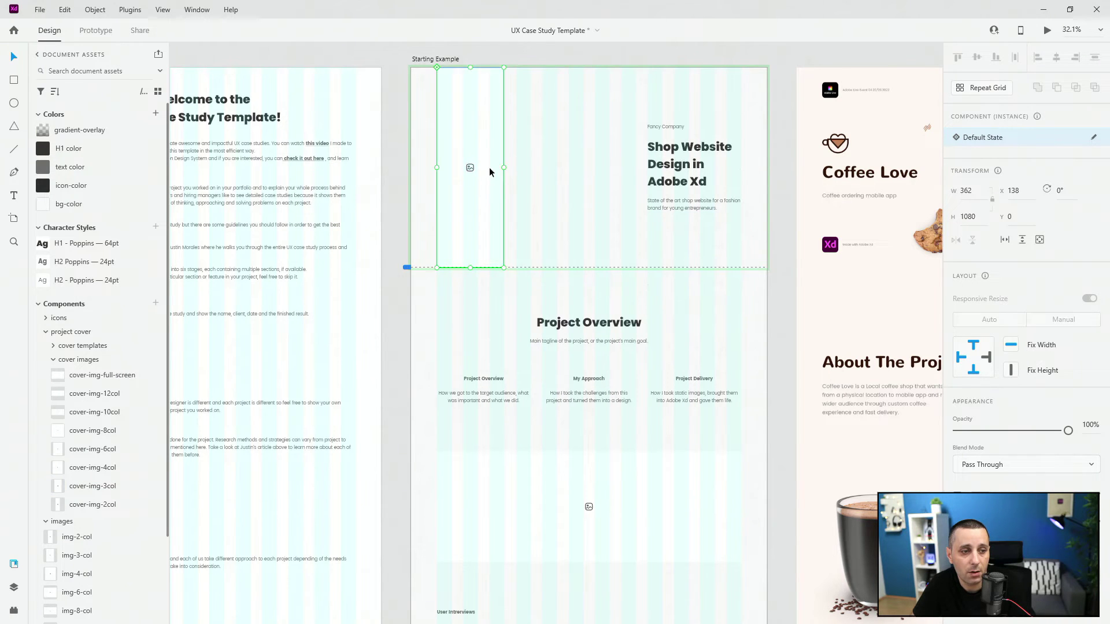
mouse_move(503, 168)
mouse_down()
mouse_move(577, 163)
mouse_move(506, 165)
mouse_up()
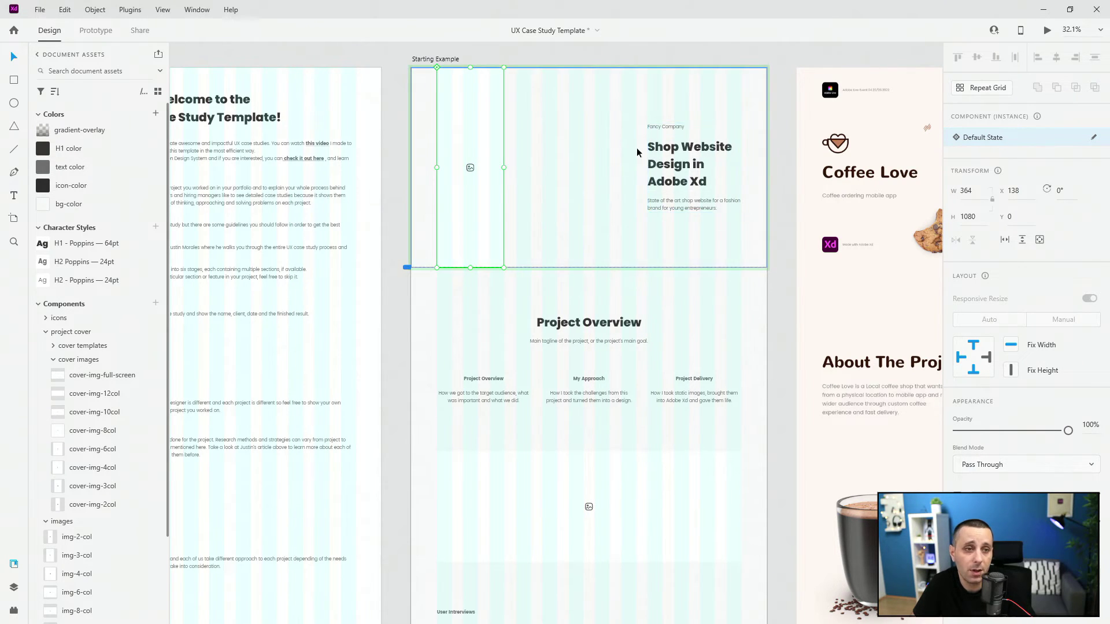
key(ctrl+z)
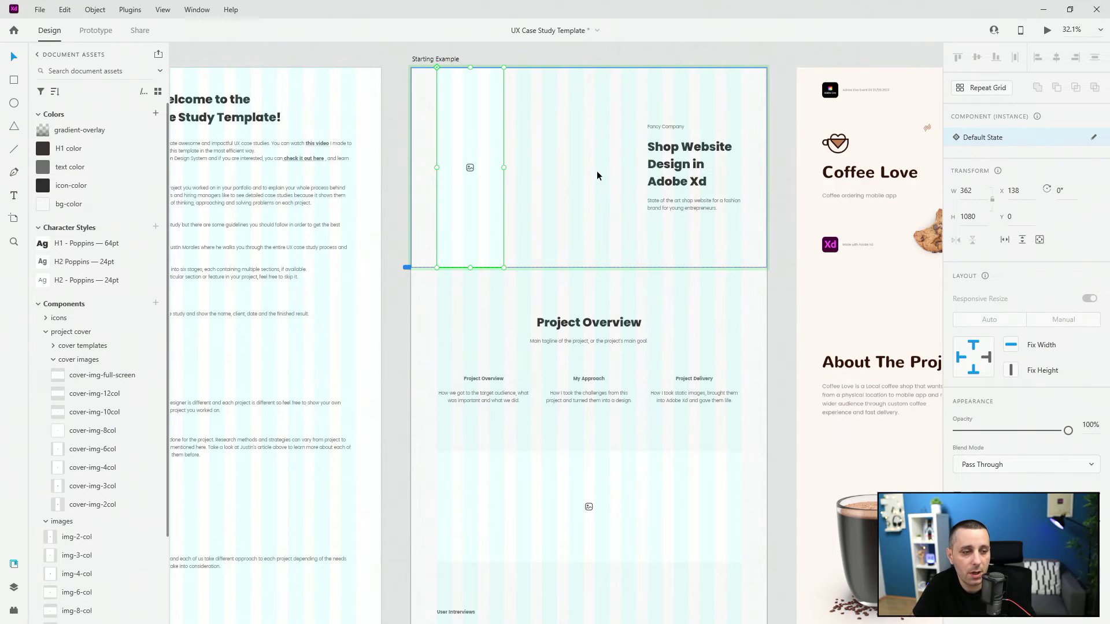
key(ctrl+z)
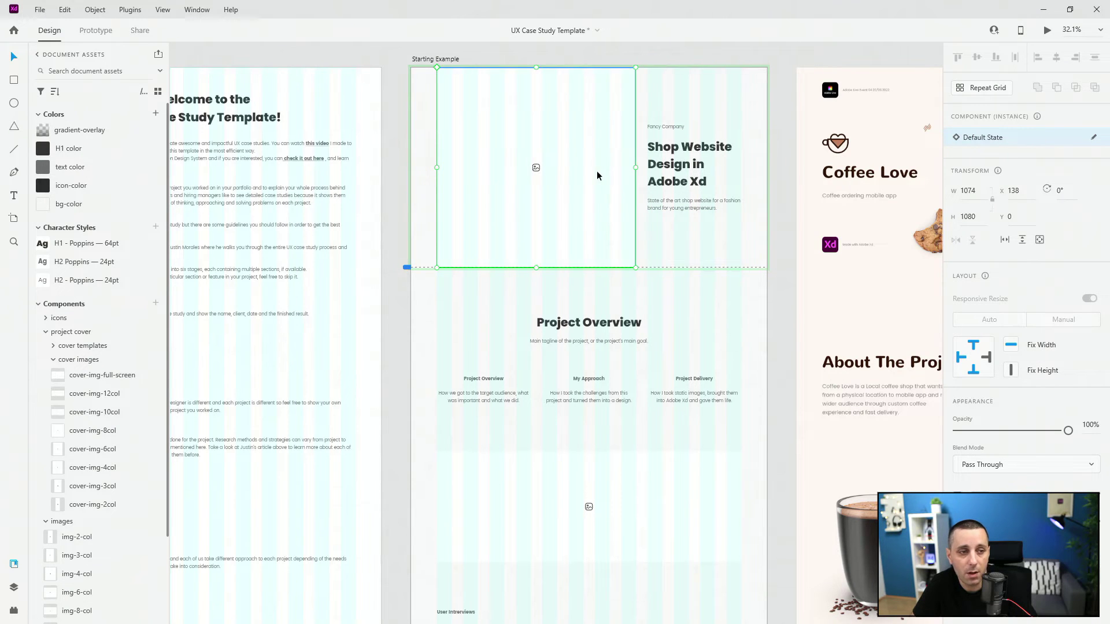
Inspect the Starting Example layers, locating the project cover and the img-12-col component above the Product Research section.
click(13, 588)
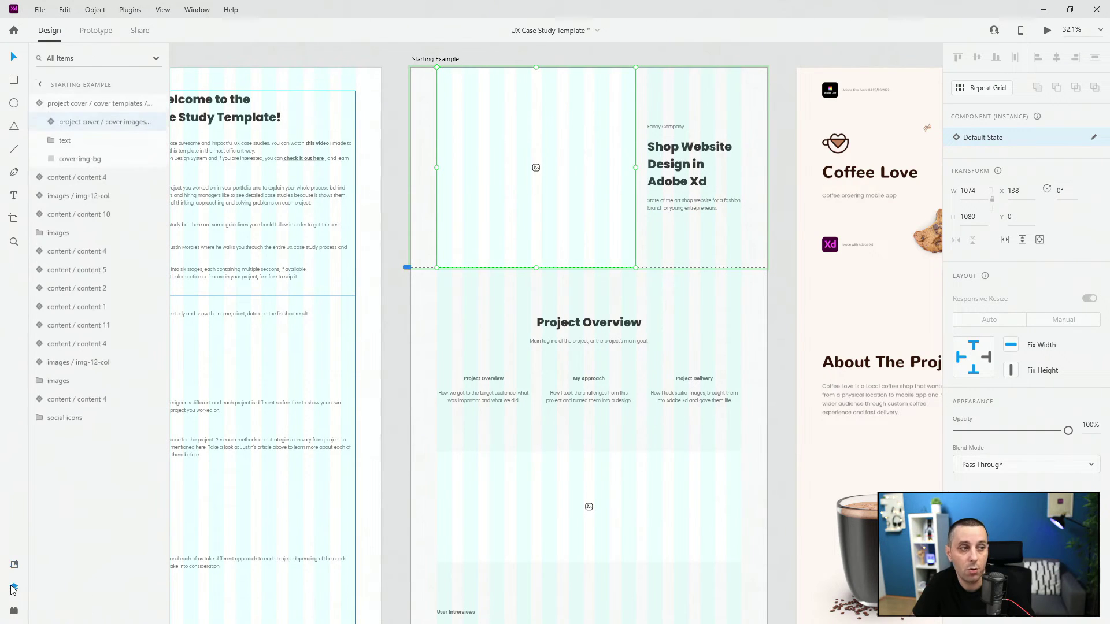
click(38, 100)
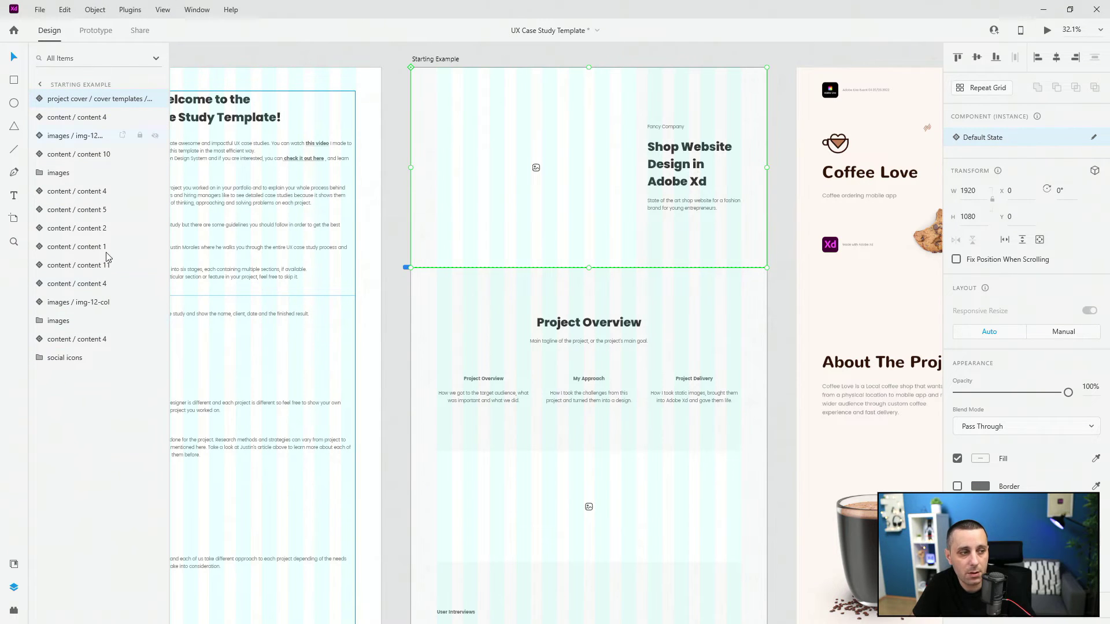
scroll(698, 410, down, 1)
scroll(698, 410, down, 10)
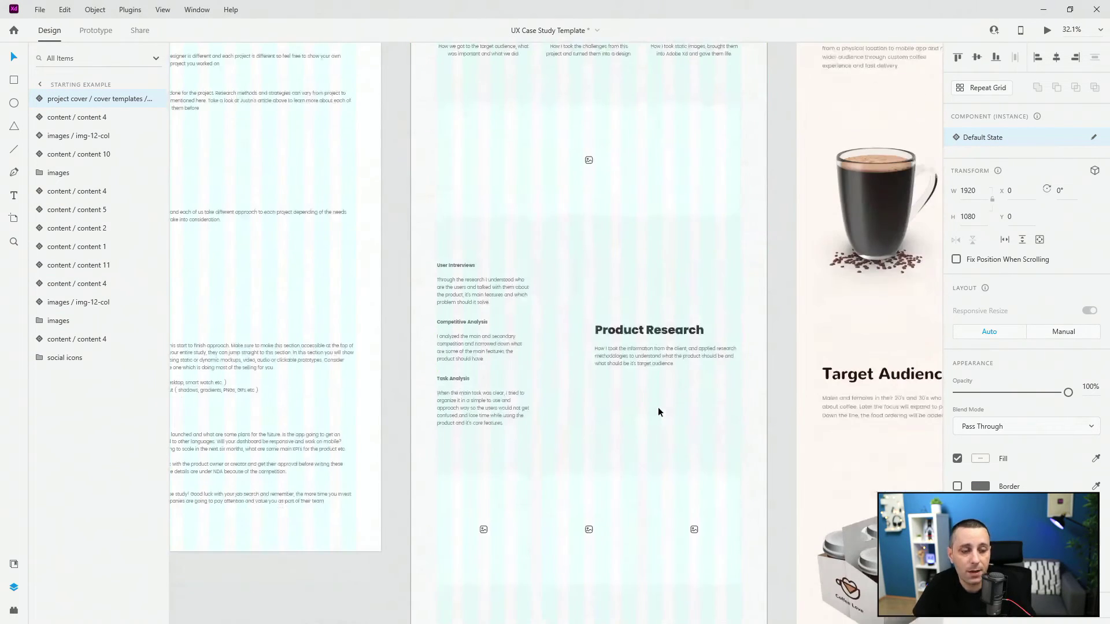
scroll(595, 156, up, 1)
click(600, 164)
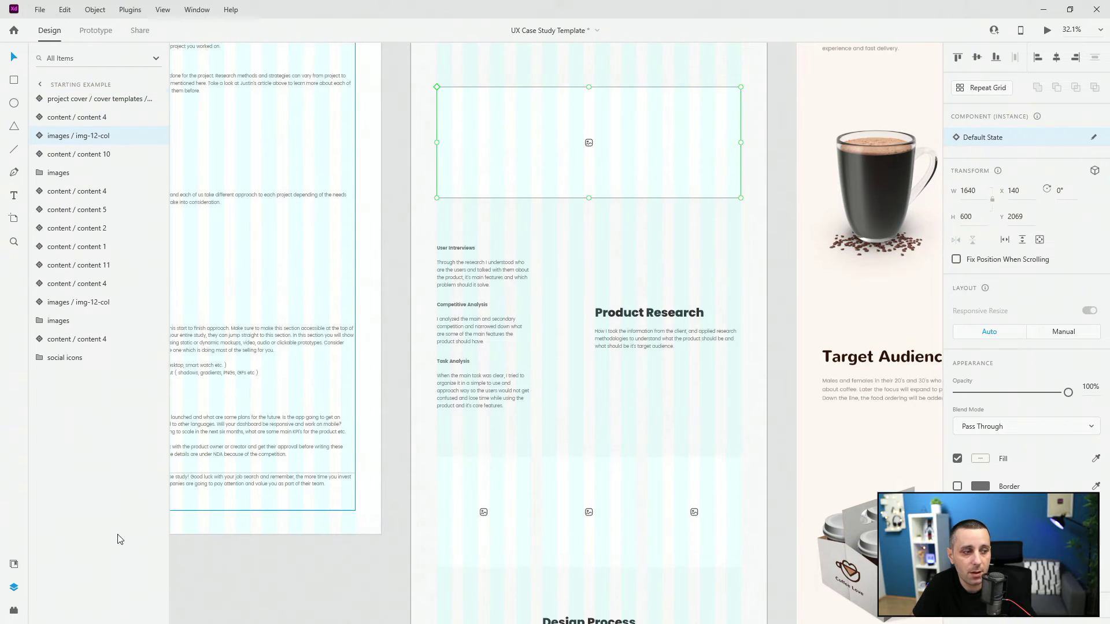
Return to the document assets and collapse the cover images and project cover component groups, keeping the images group expanded.
click(17, 563)
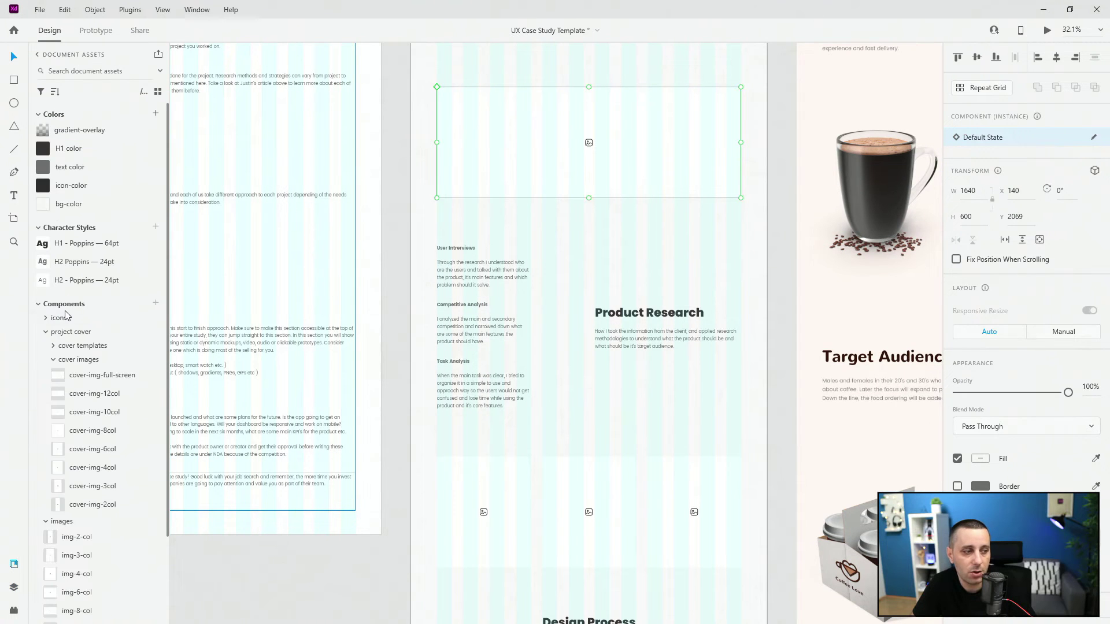
click(53, 360)
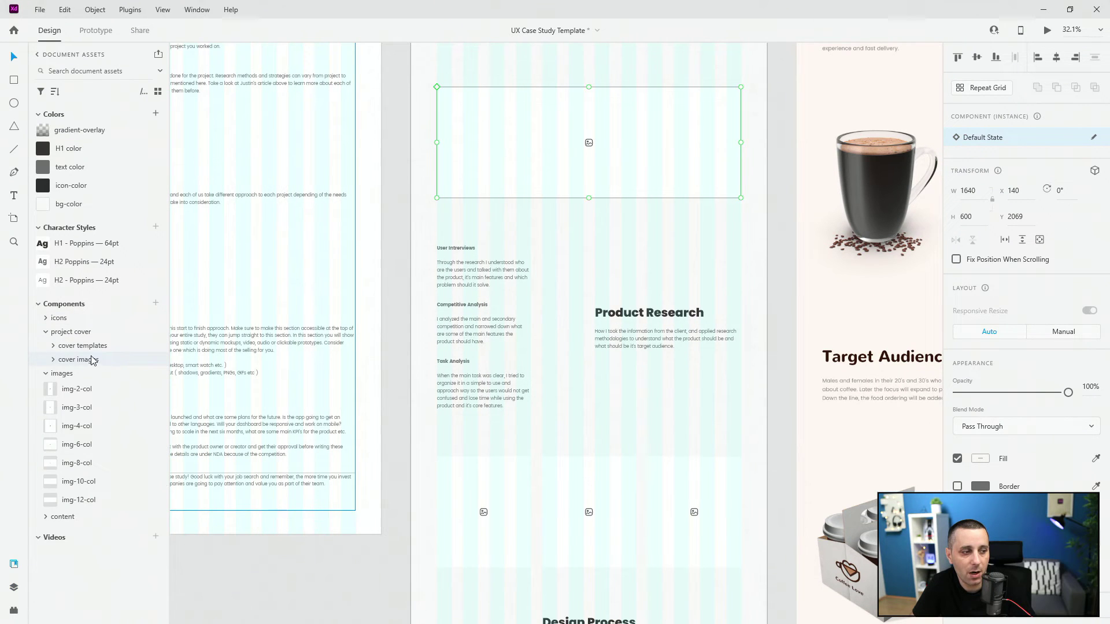
click(46, 331)
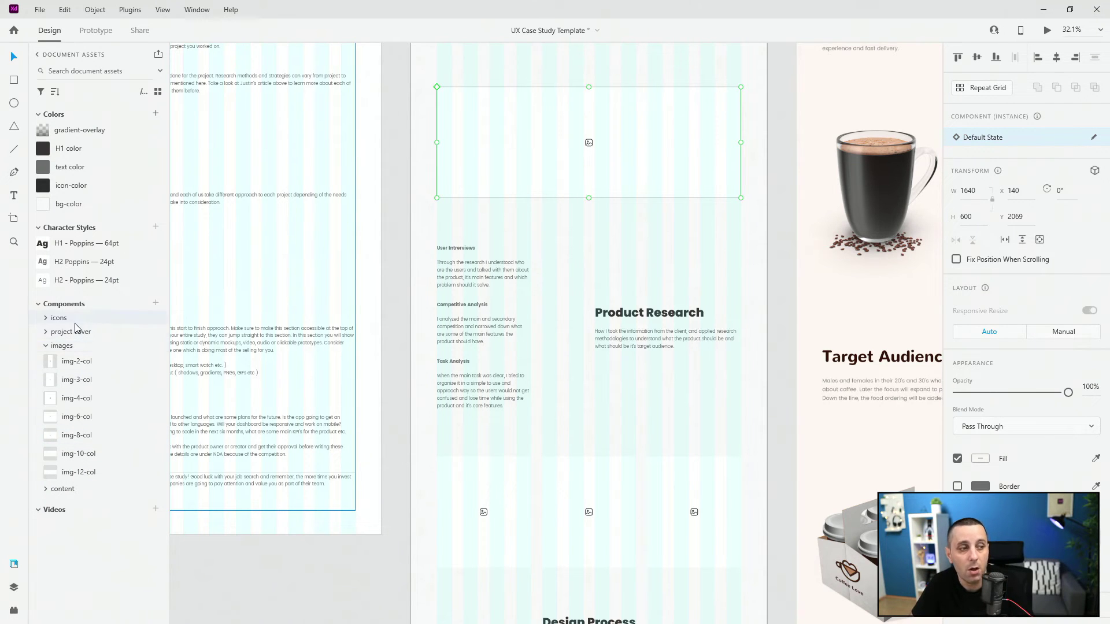
click(46, 332)
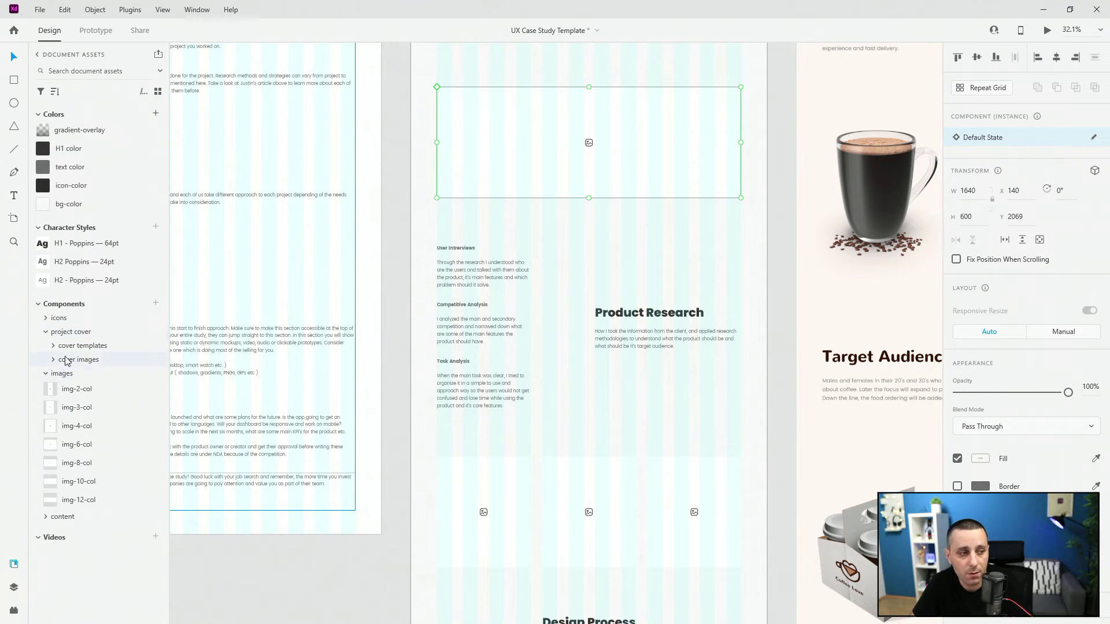
click(46, 333)
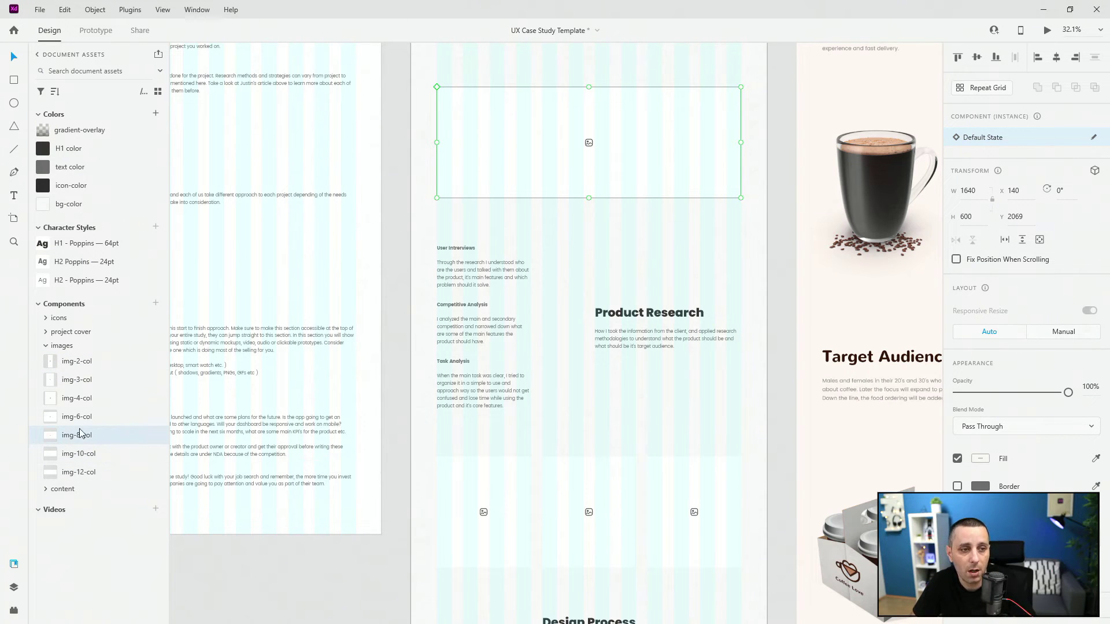
Try img-8-col in place of the full-width image above Product Research, resize it to 646 by 775, and undo everything.
drag(81, 433, 631, 129)
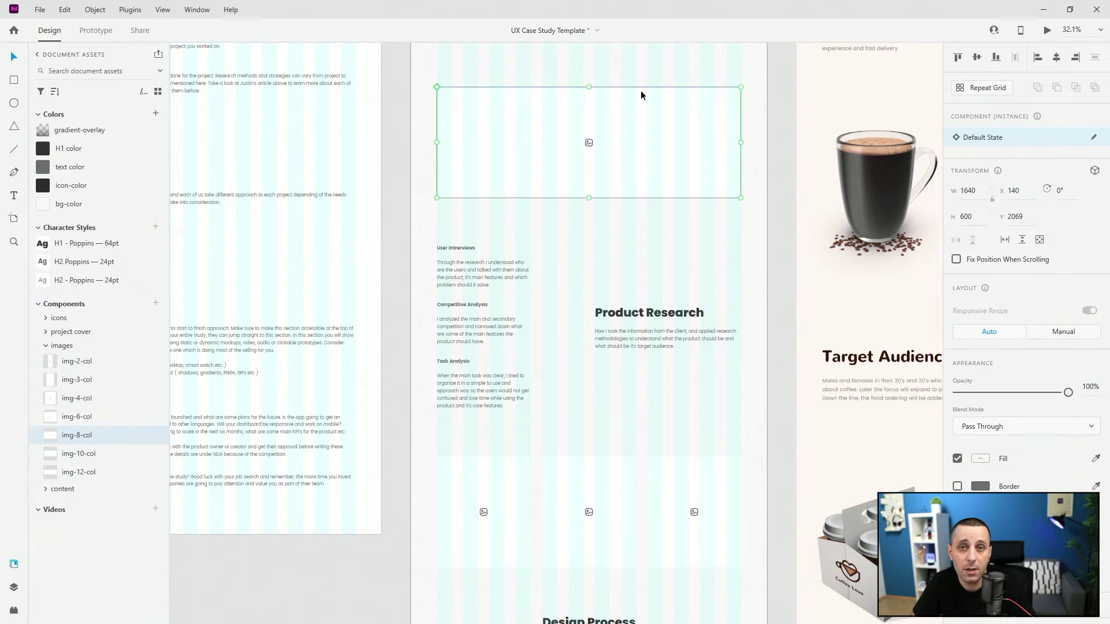
drag(77, 437, 542, 234)
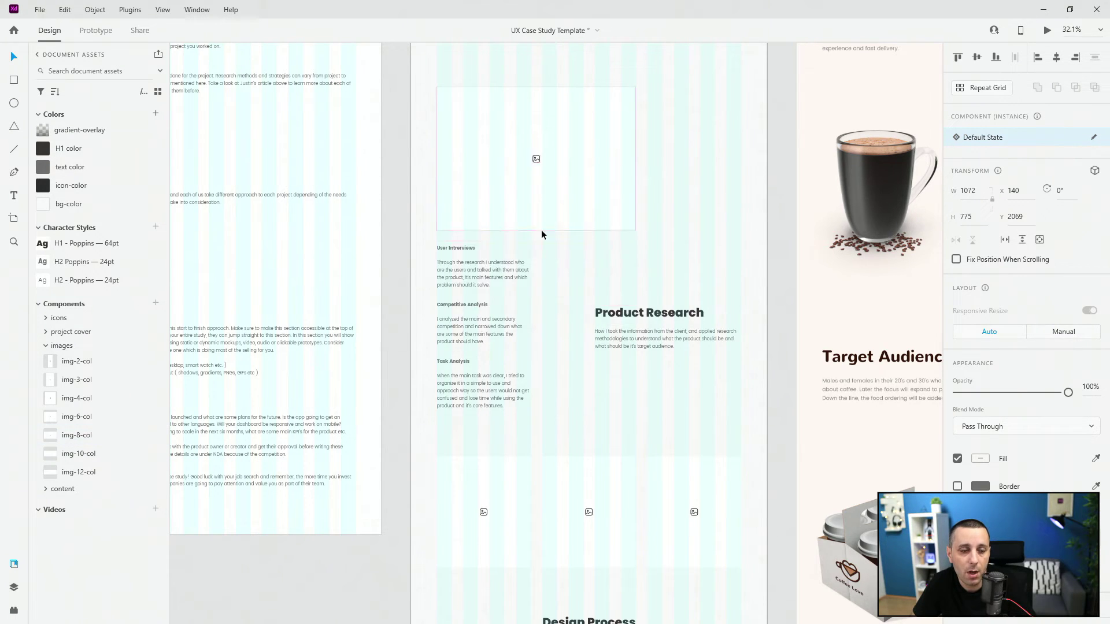
drag(634, 158, 551, 147)
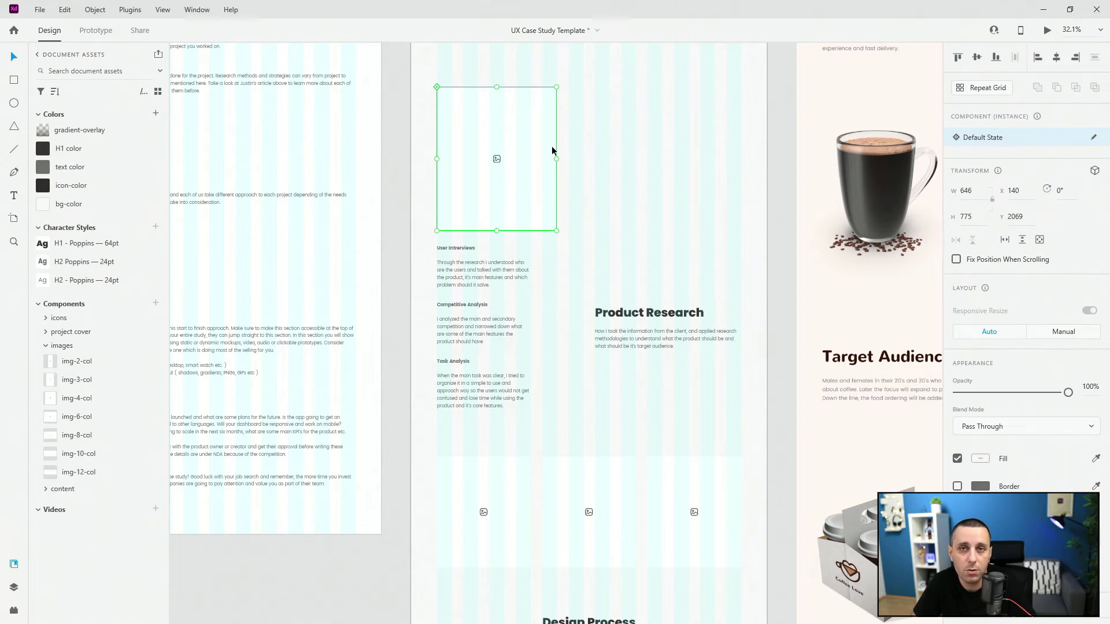
key(ctrl+z)
key(ctrl+z)
key(ctrl+z)
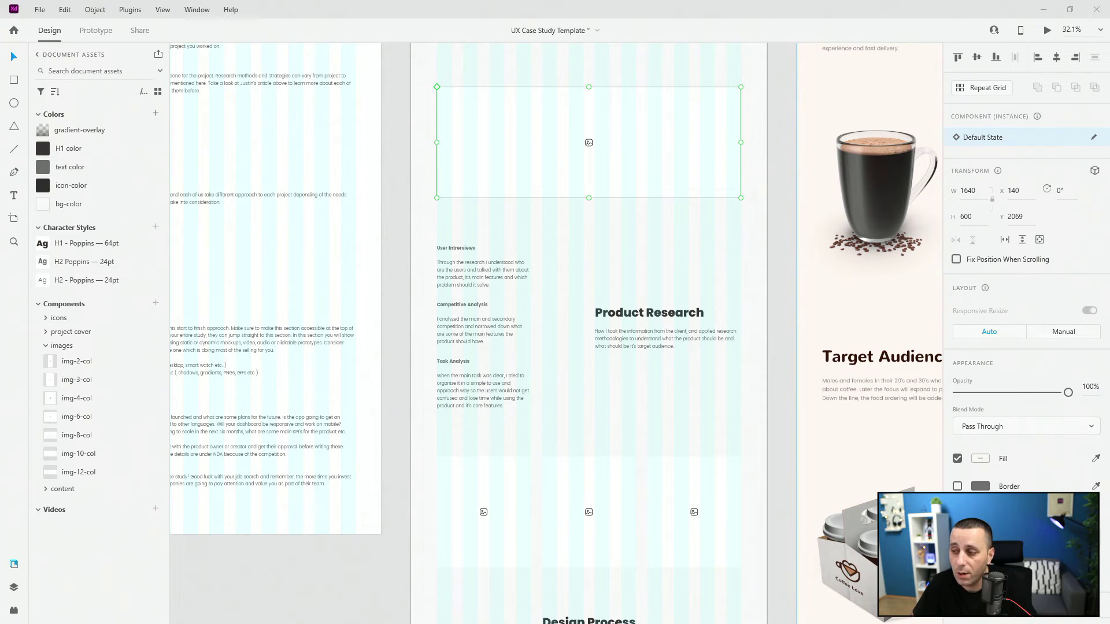
Try filling the full-width placeholder with the Build The Room Of Your Dreams image and hiding its icon at 0% opacity, and undo both.
drag(854, 302, 532, 164)
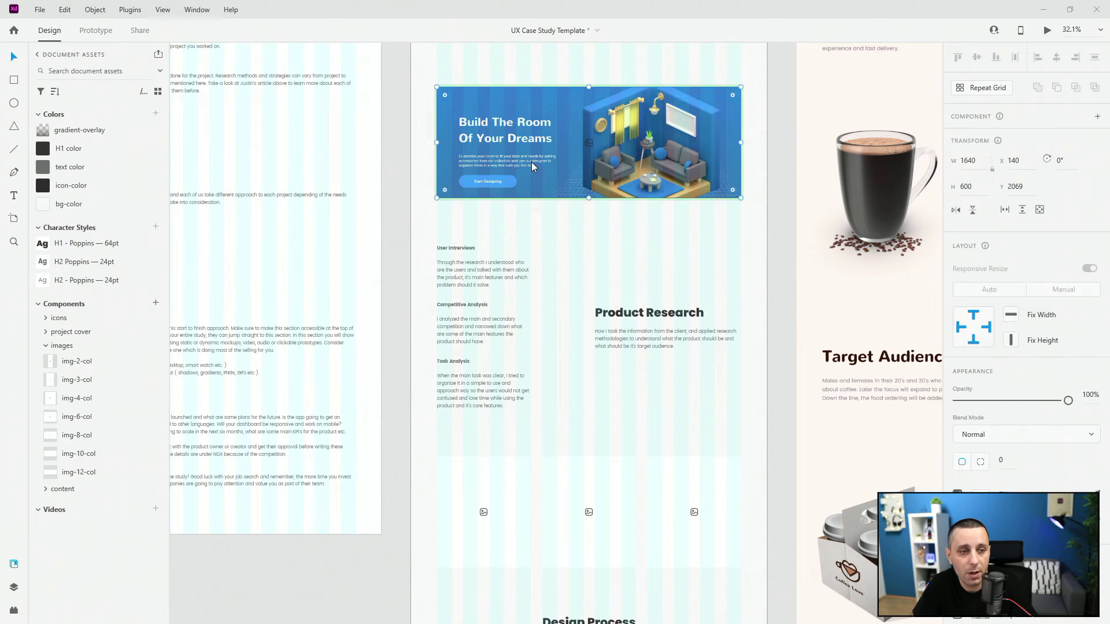
click(589, 143)
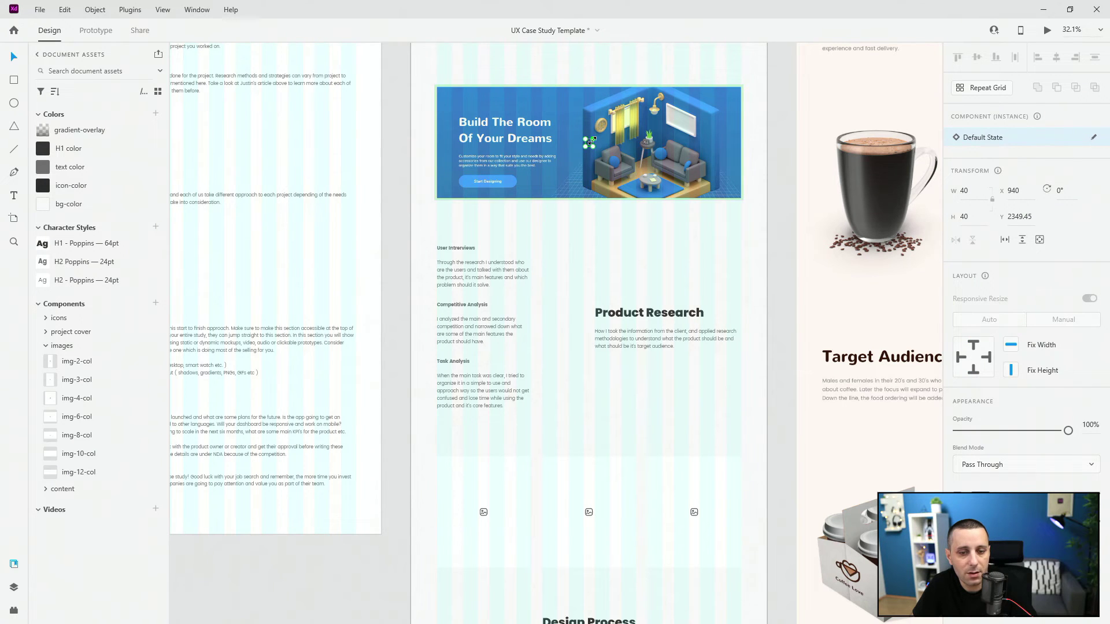
drag(1068, 430, 892, 421)
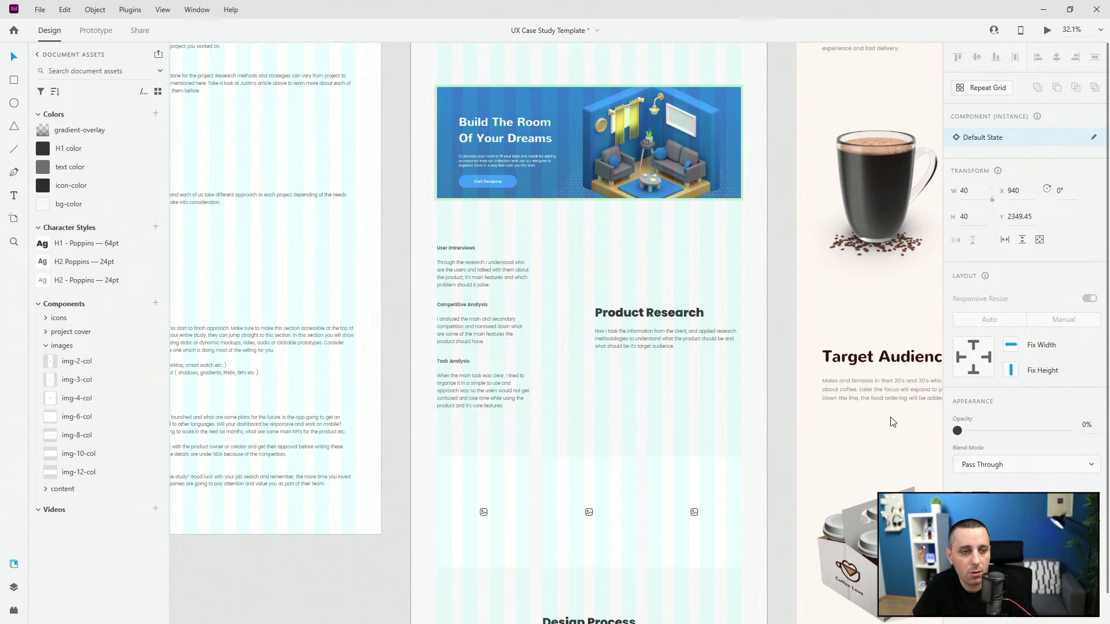
key(ctrl+z)
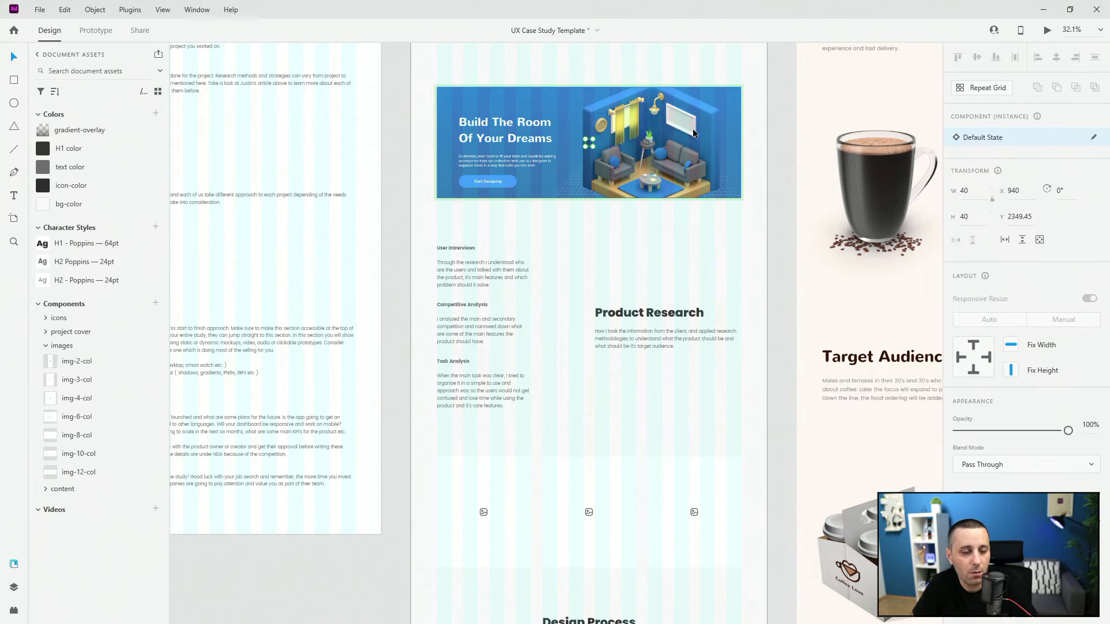
key(ctrl+z)
Open the main component of the full-width image for editing and move it to the empty canvas above the Coffee Love artboard.
scroll(490, 202, down, 3)
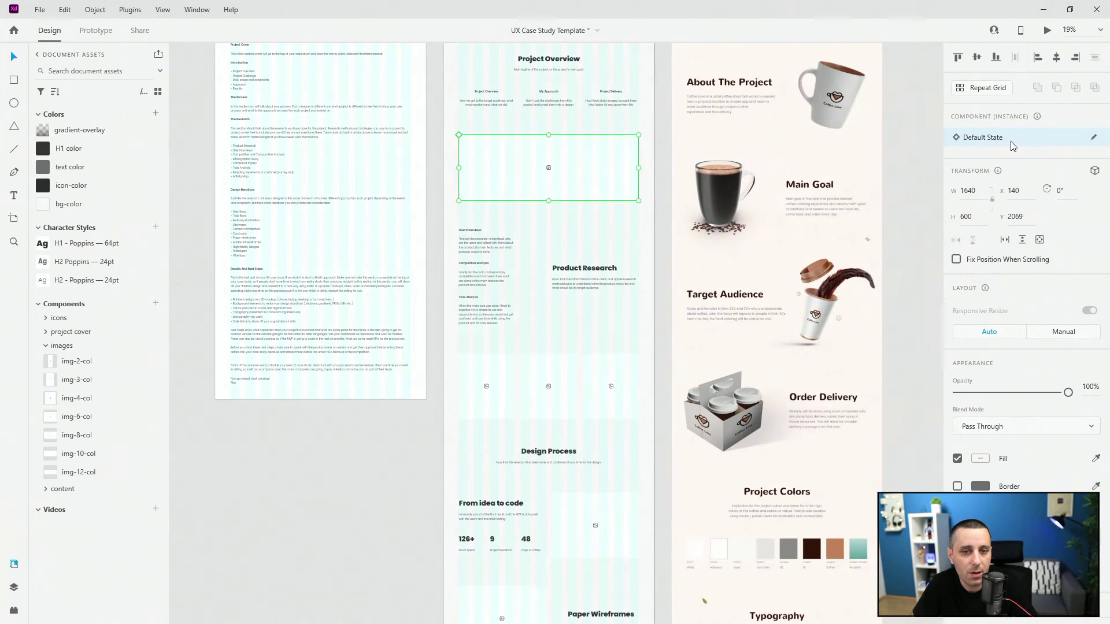
click(1094, 139)
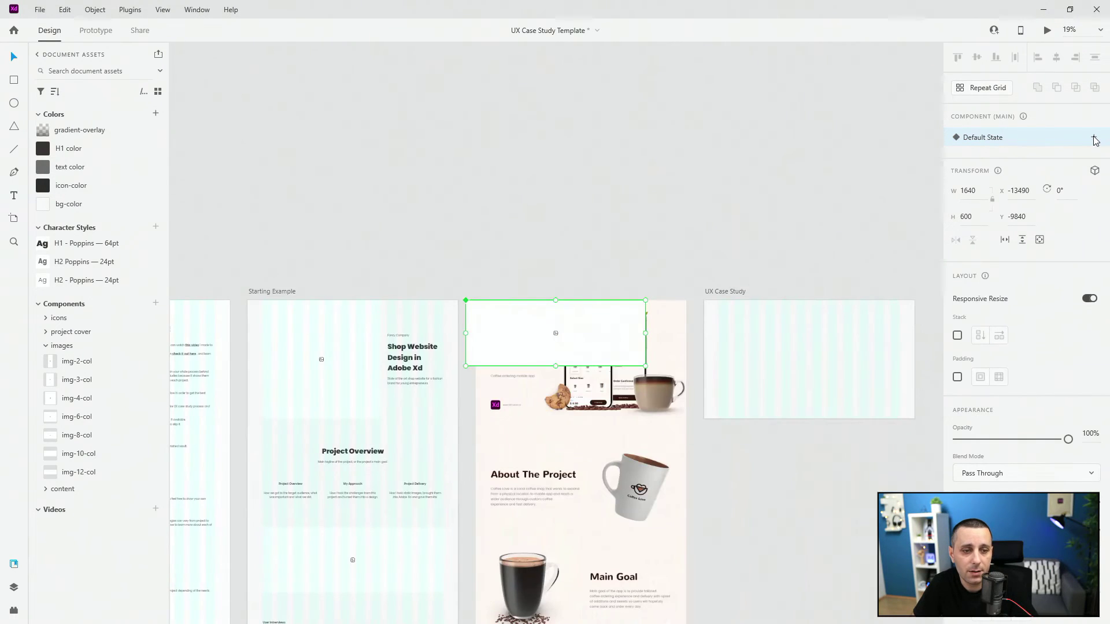
drag(487, 320, 493, 234)
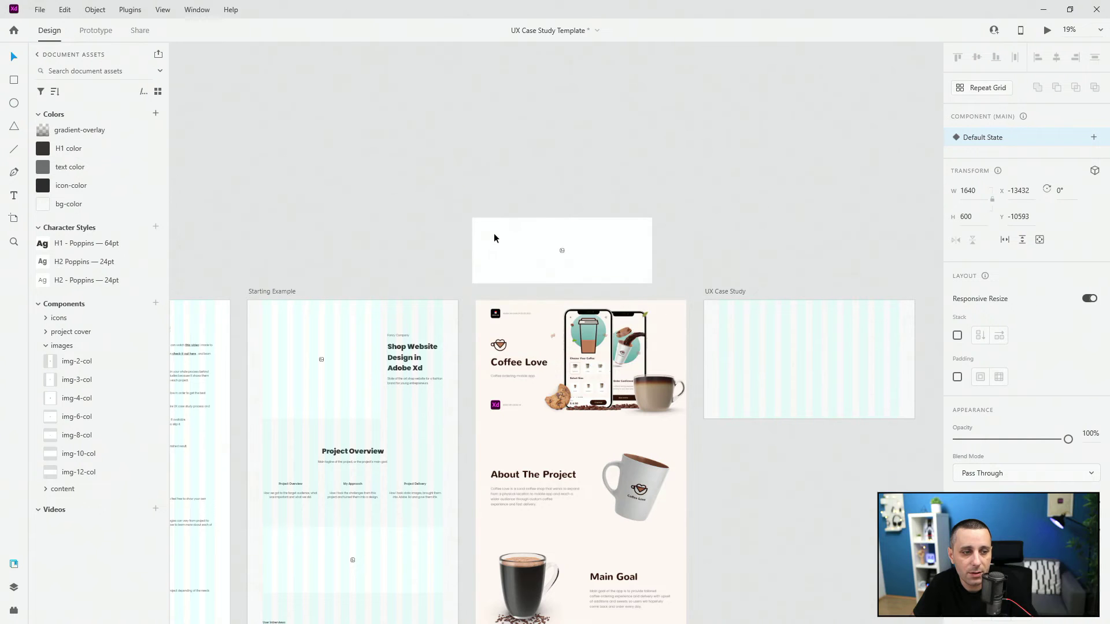
Set the opacity of the placeholder icon inside the full-width image's main component to 0%.
scroll(592, 264, up, 3)
scroll(550, 215, up, 7)
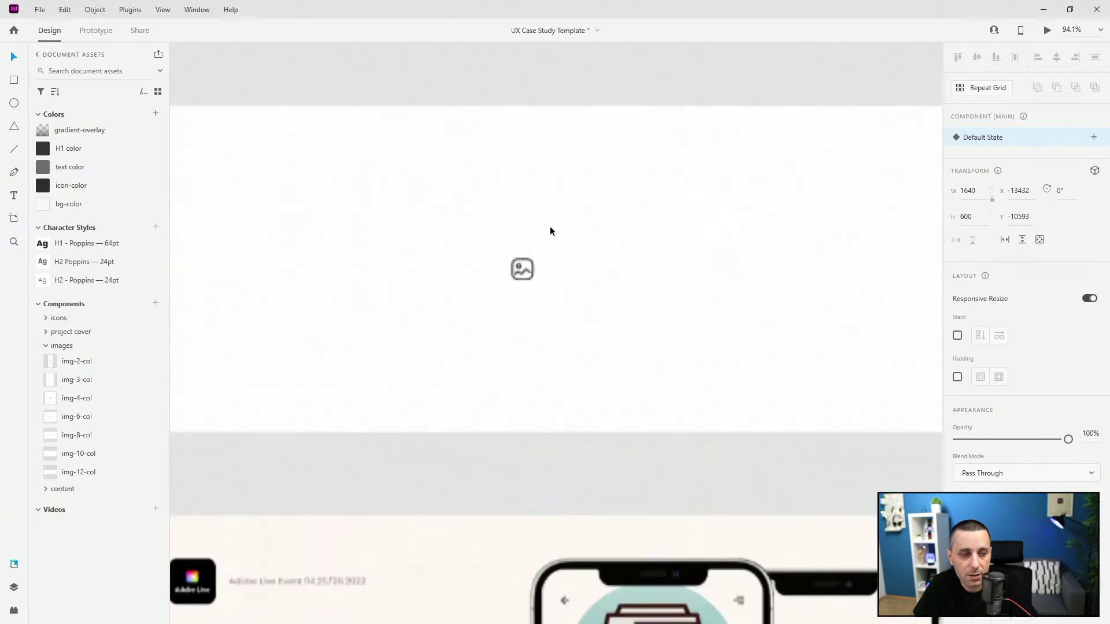
double_click(528, 273)
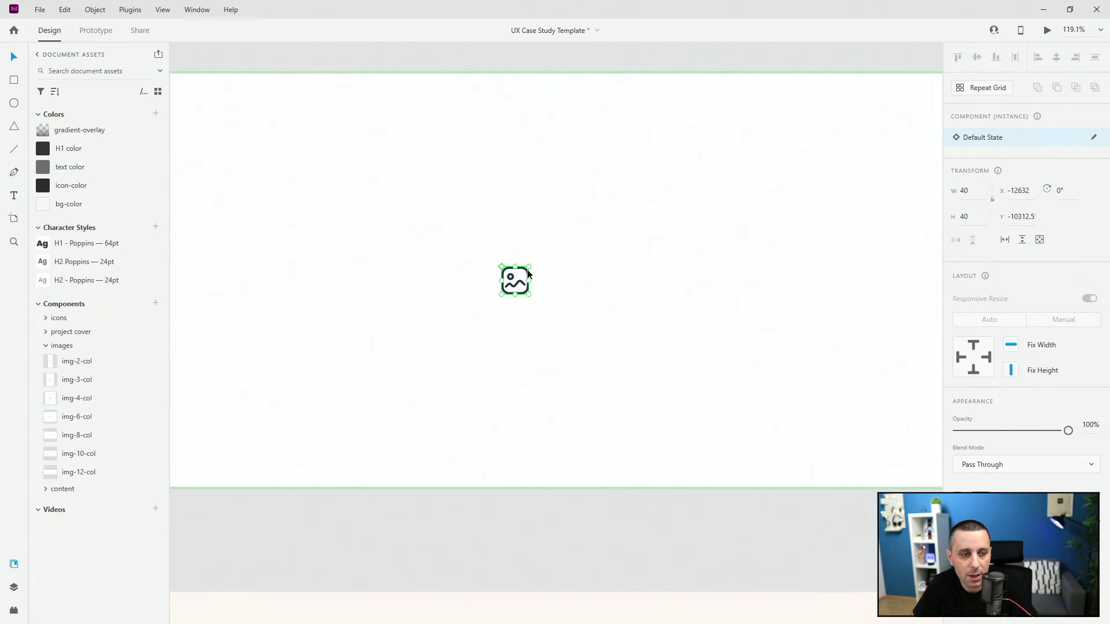
key(0)
key(0)
scroll(662, 296, down, 5)
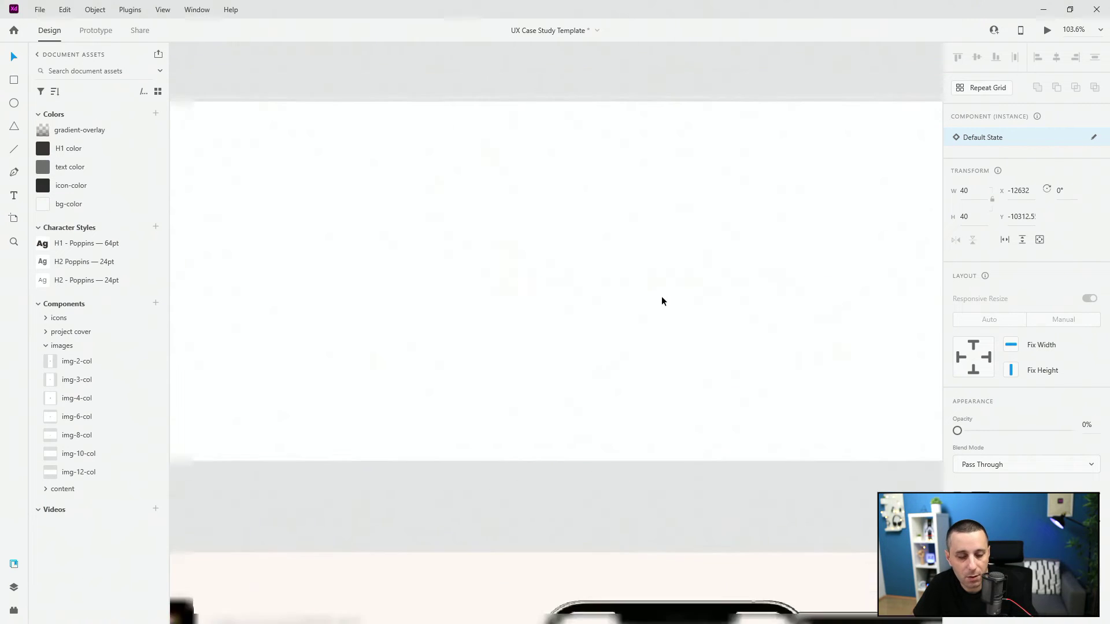
Delete the edited main component of the full-width image from the canvas above the artboards.
click(556, 205)
click(543, 274)
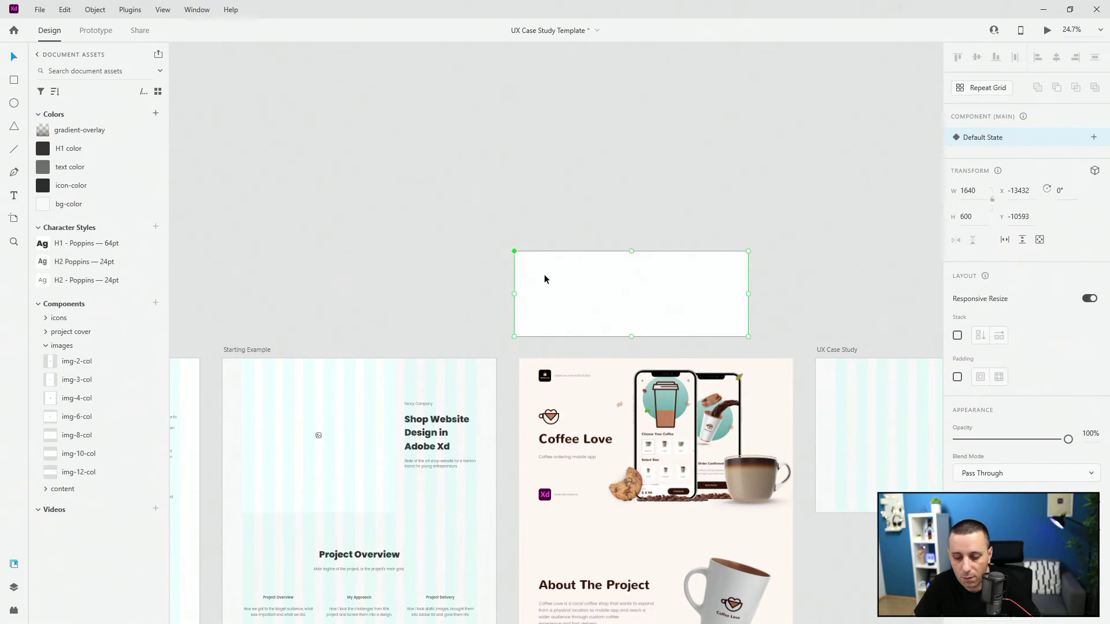
key(Delete)
Examine the image placeholders on the Starting Example artboard, checking how the icon edit affects the full-width image above Product Research.
scroll(740, 307, down, 5)
scroll(646, 366, up, 5)
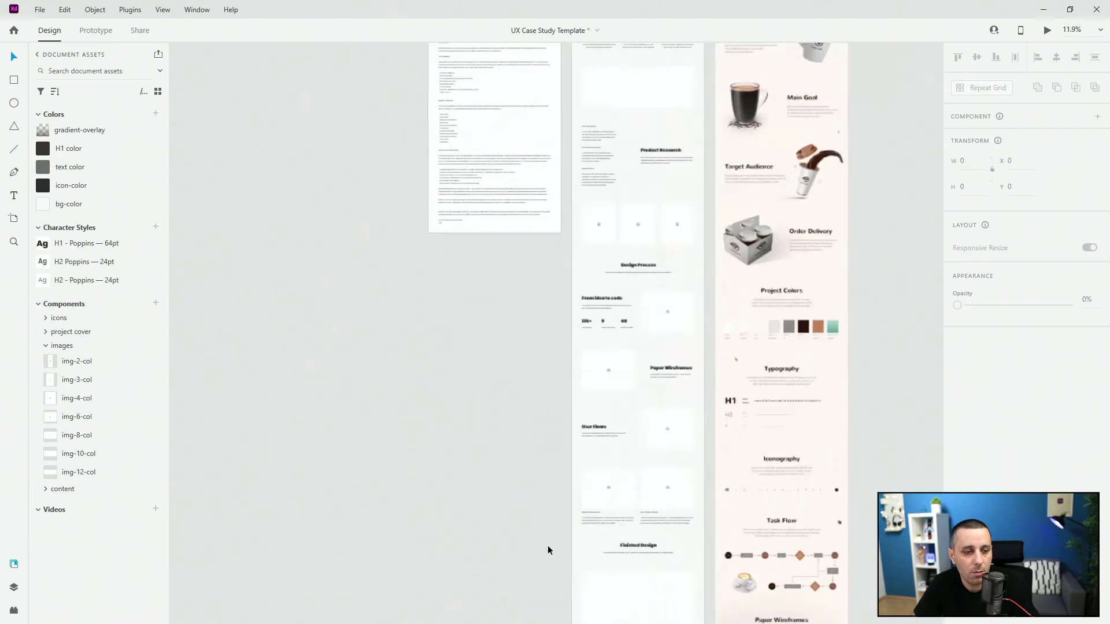
scroll(639, 326, down, 3)
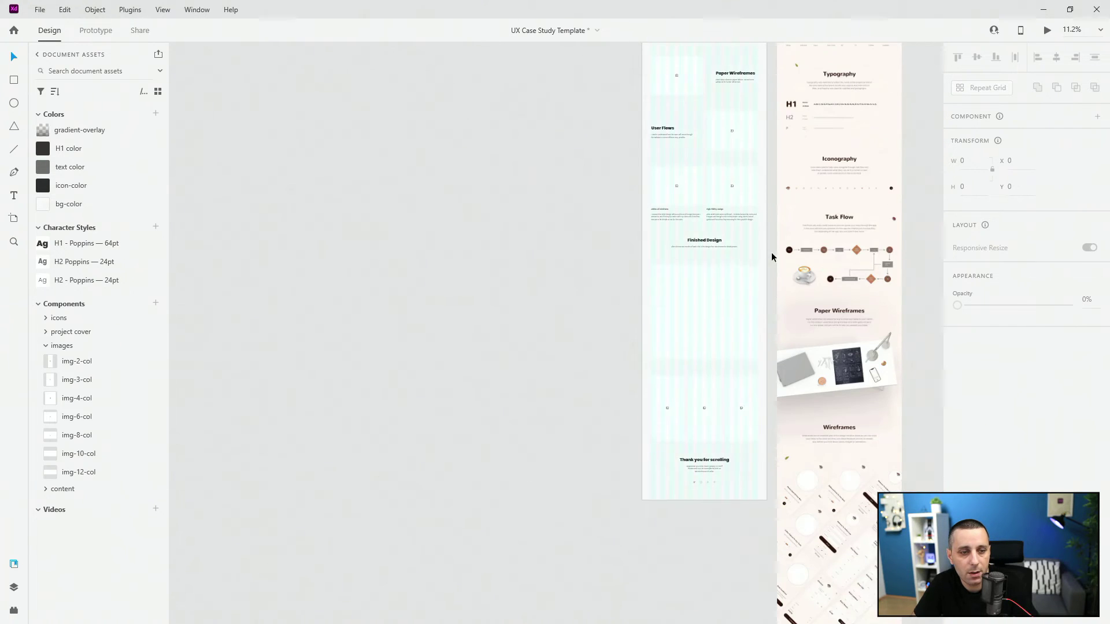
scroll(752, 181, up, 4)
scroll(710, 340, up, 10)
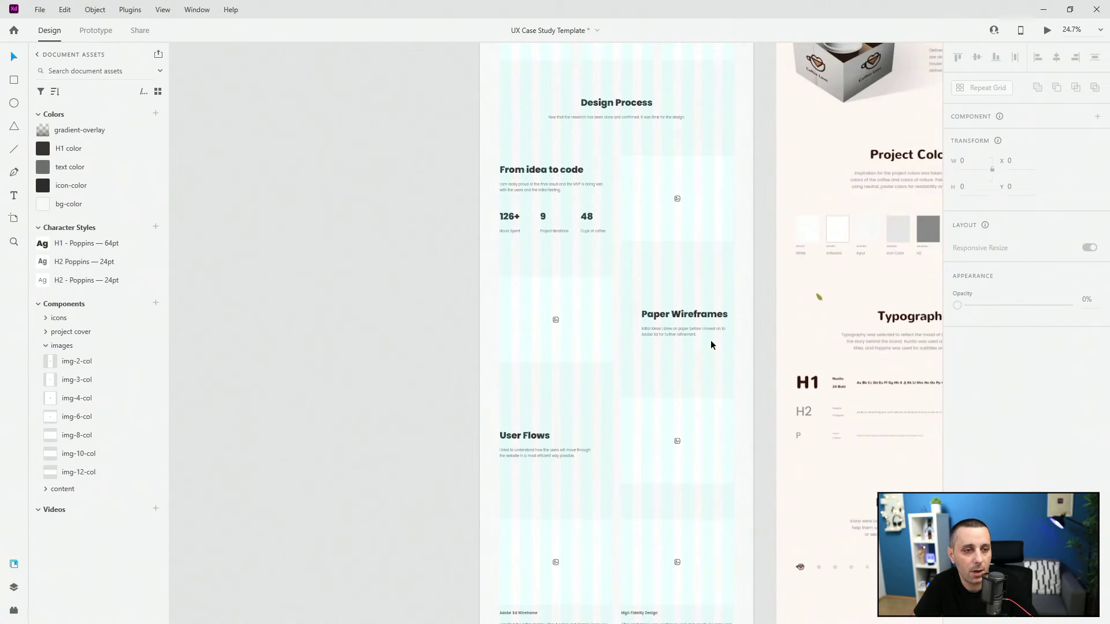
scroll(710, 344, up, 7)
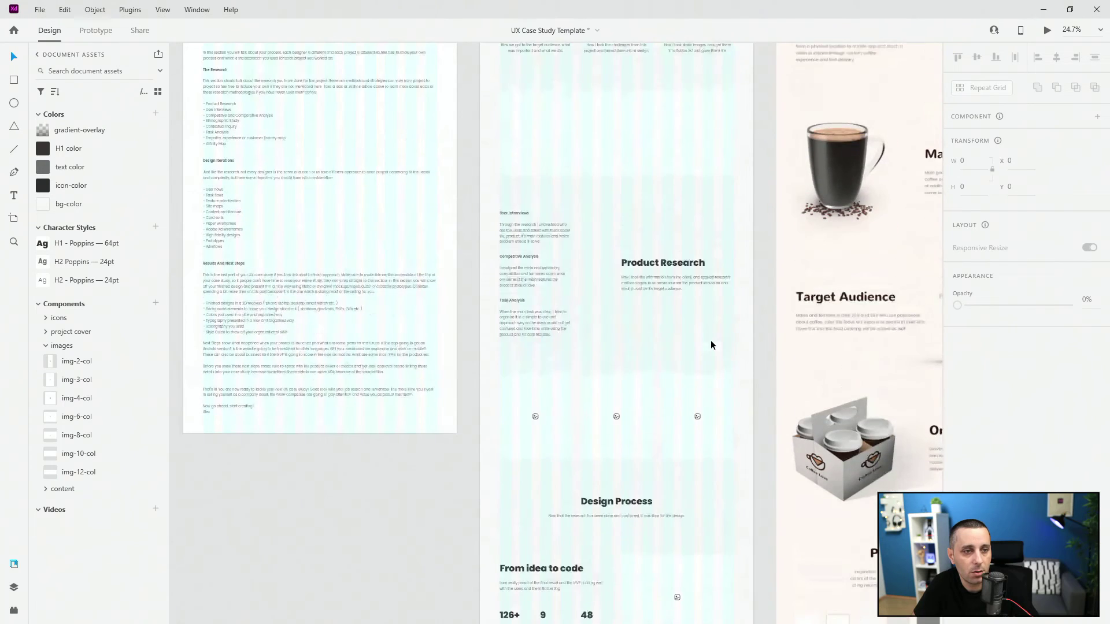
scroll(608, 170, up, 5)
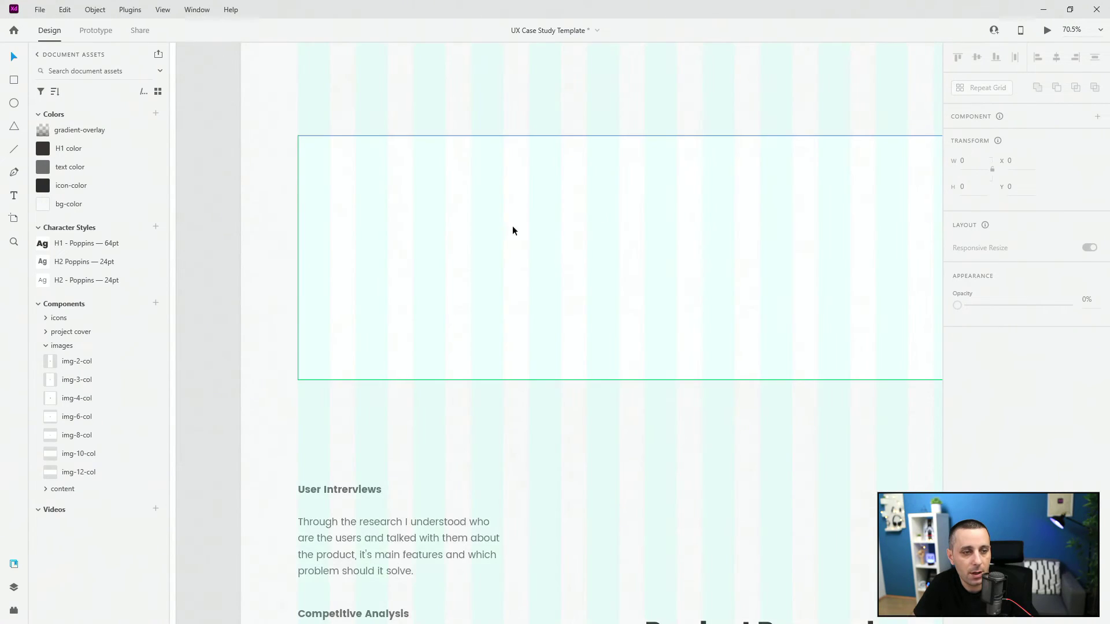
scroll(512, 225, down, 2)
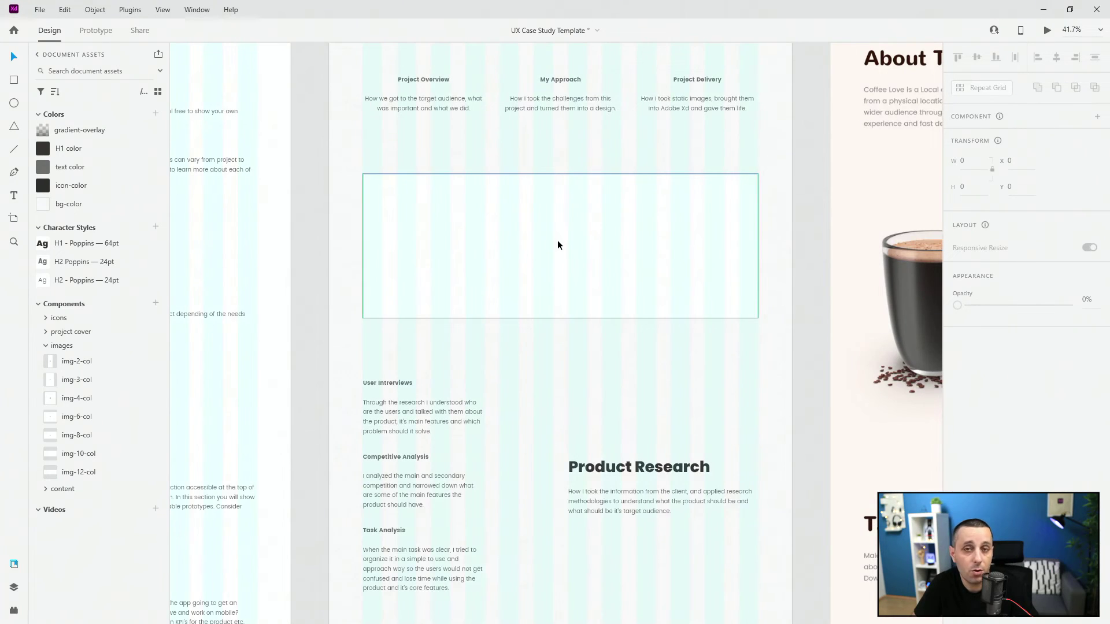
Undo the deletion of the full-width image's main component and the placeholder icon's opacity change.
click(557, 245)
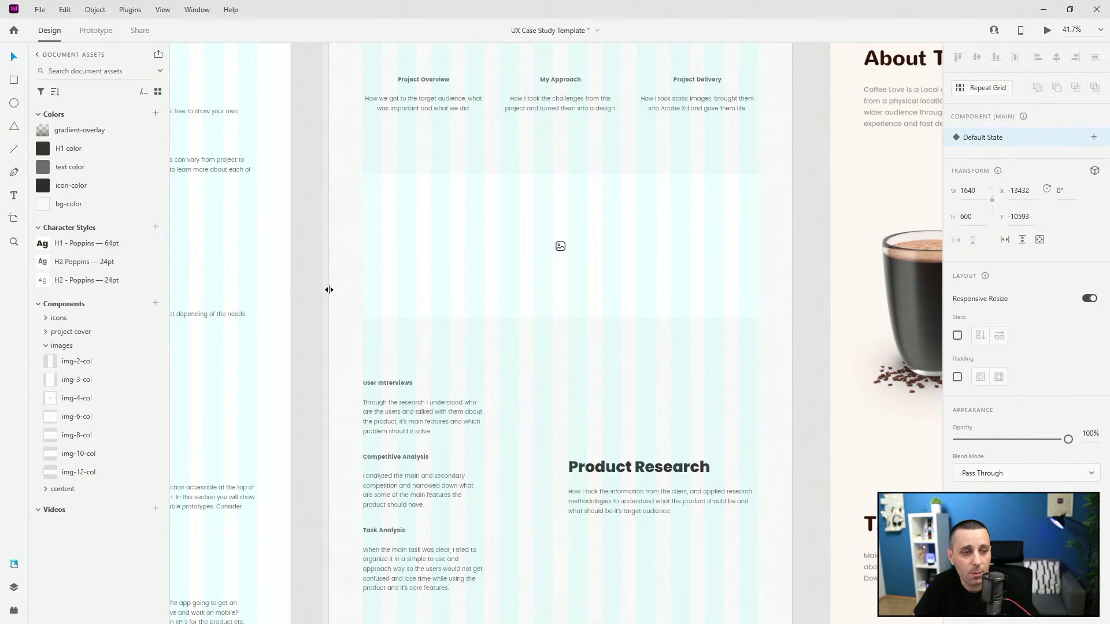
key(Return)
scroll(571, 231, down, 3)
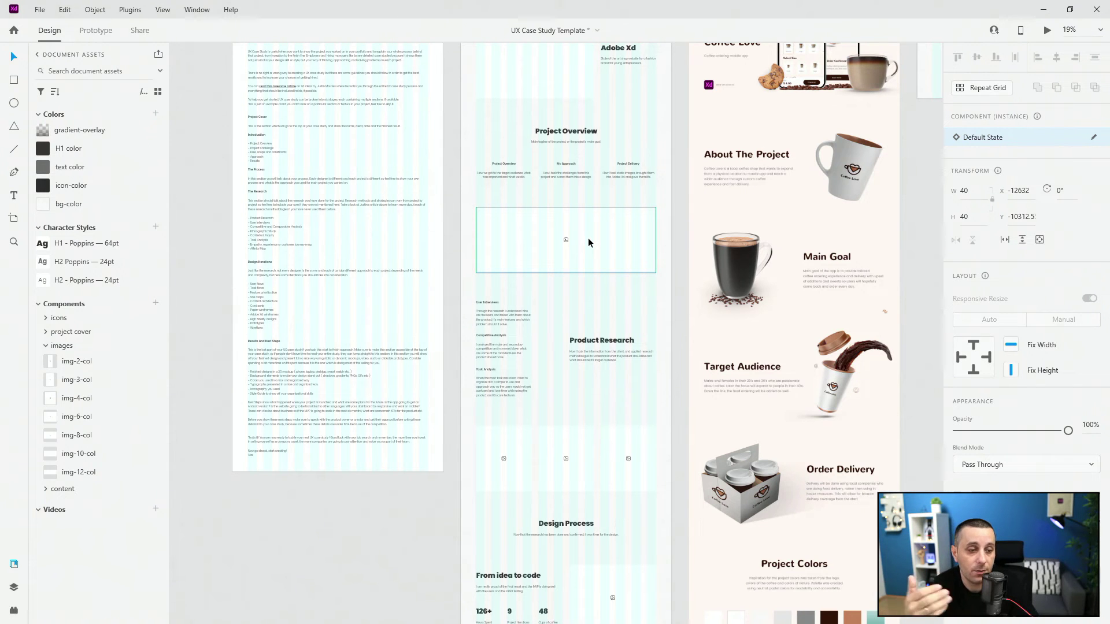
Select the group of three images between Product Research and Design Process and show the artboard's layers.
scroll(595, 362, up, 3)
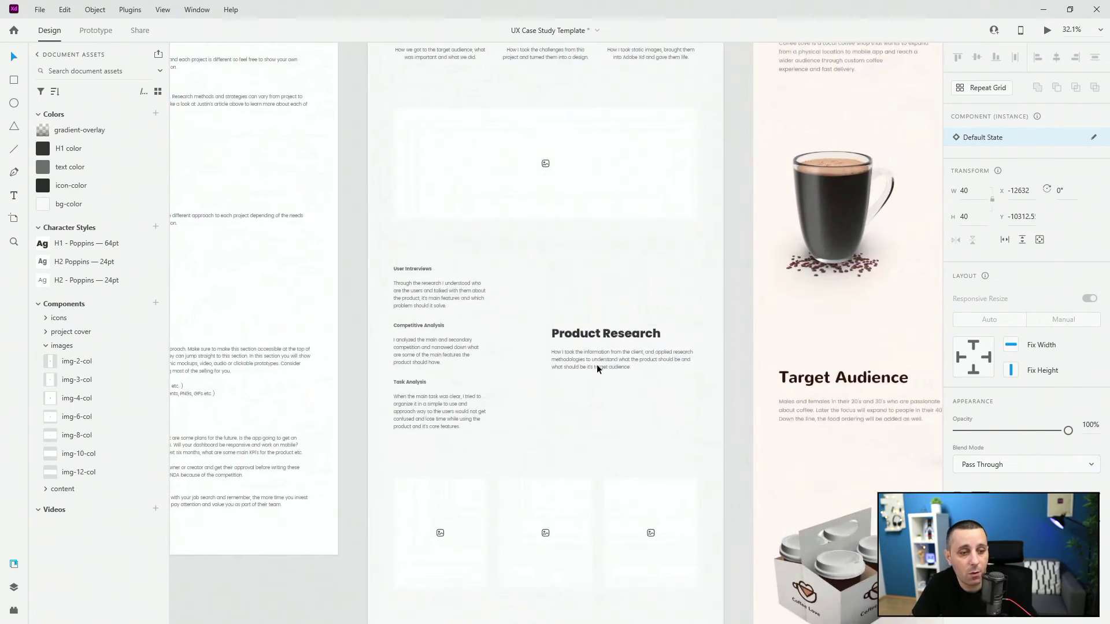
key(ctrl+shift+apostrophe)
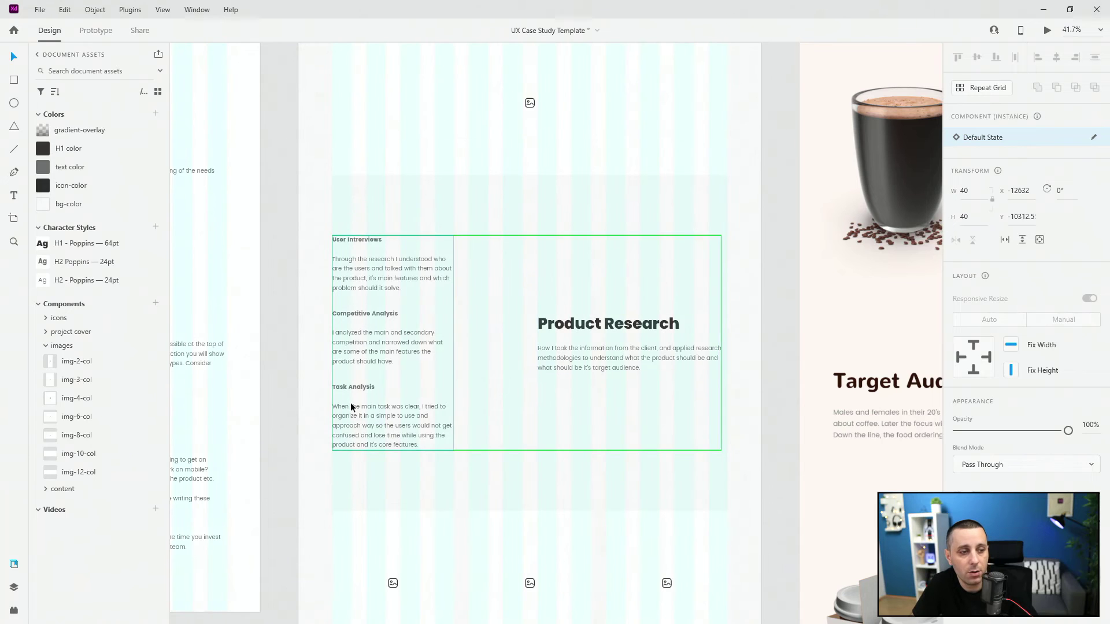
scroll(553, 345, down, 2)
scroll(553, 345, down, 3)
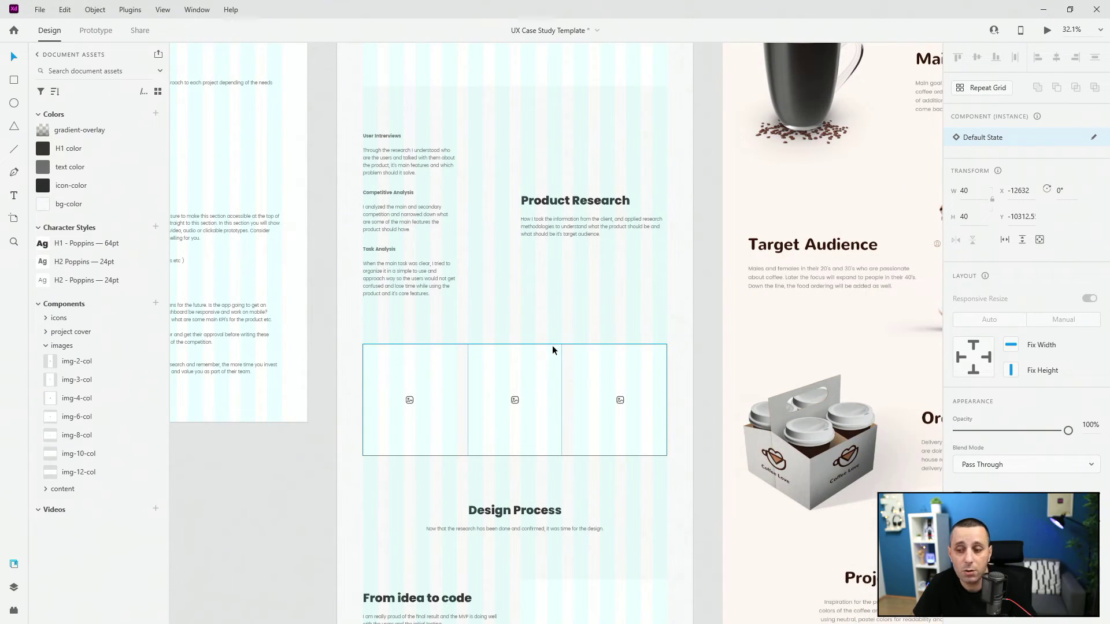
scroll(549, 351, down, 5)
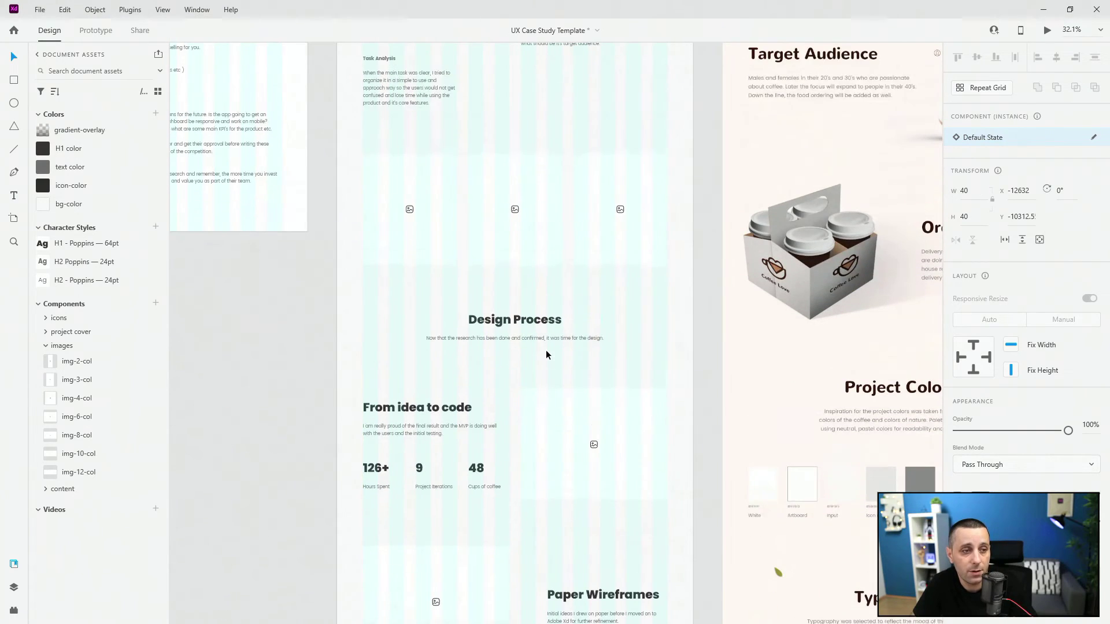
click(500, 191)
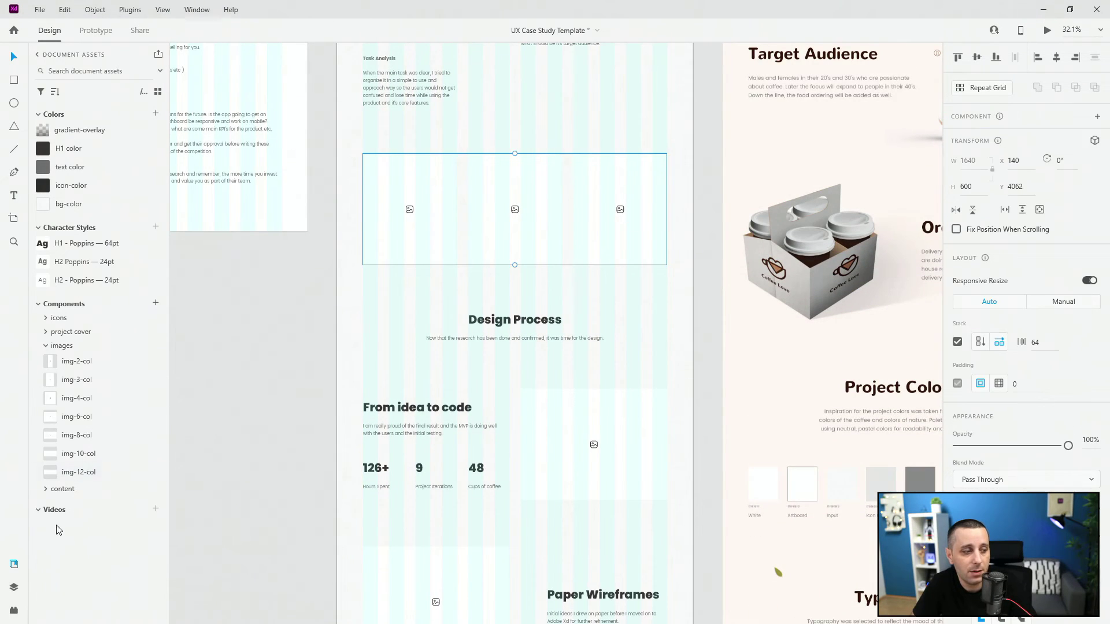
click(22, 585)
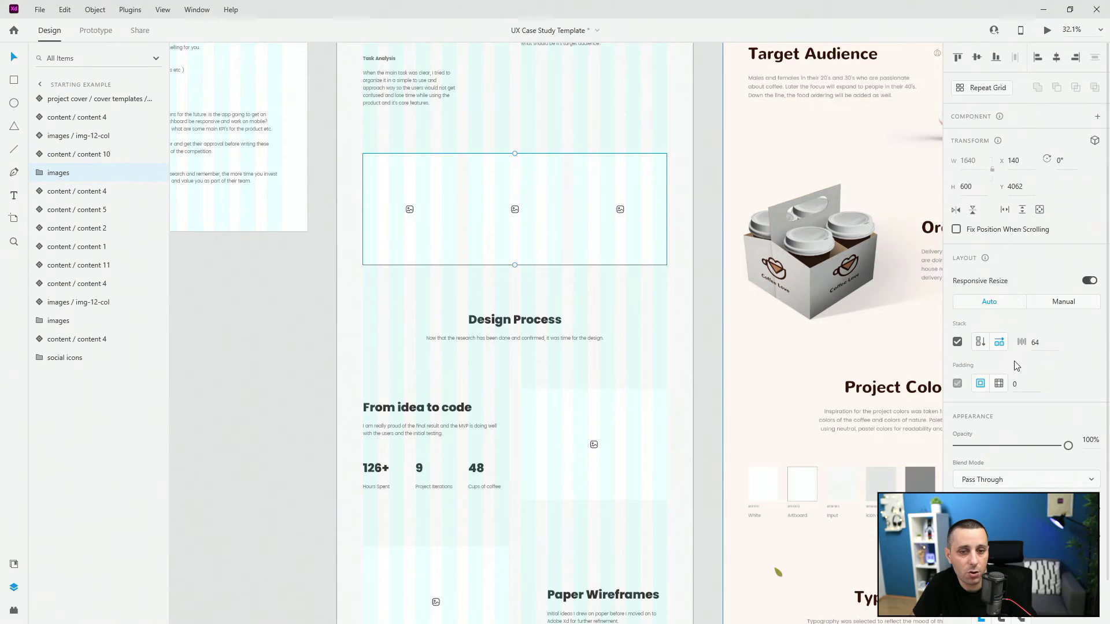
Try a narrower stack spacing between the three images below Product Research, then undo the change.
scroll(1043, 274, down, 1)
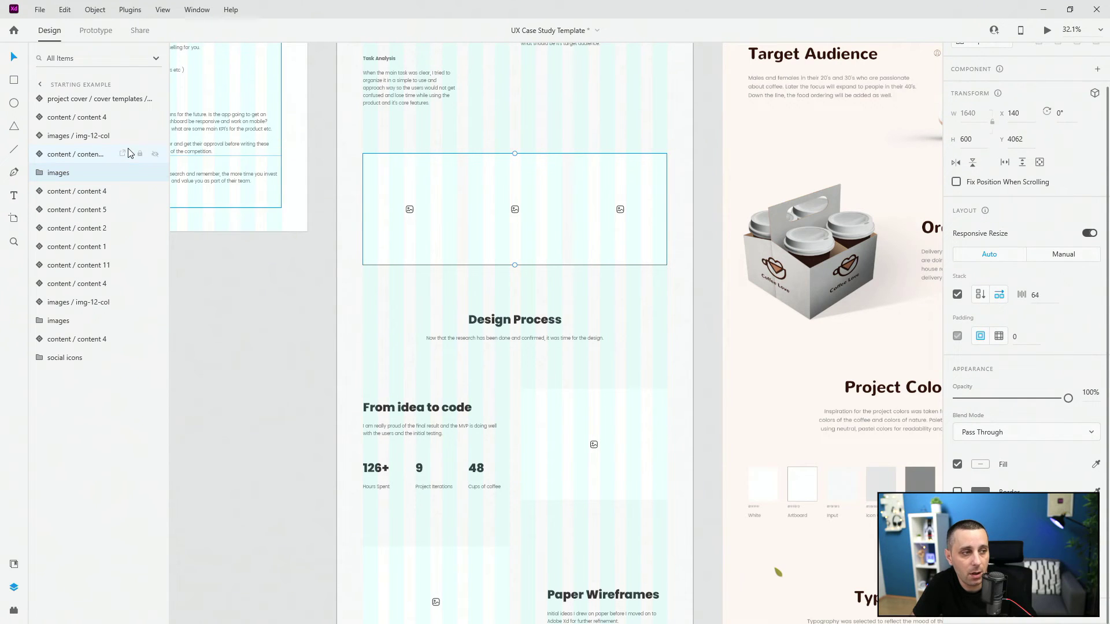
mouse_move(1041, 294)
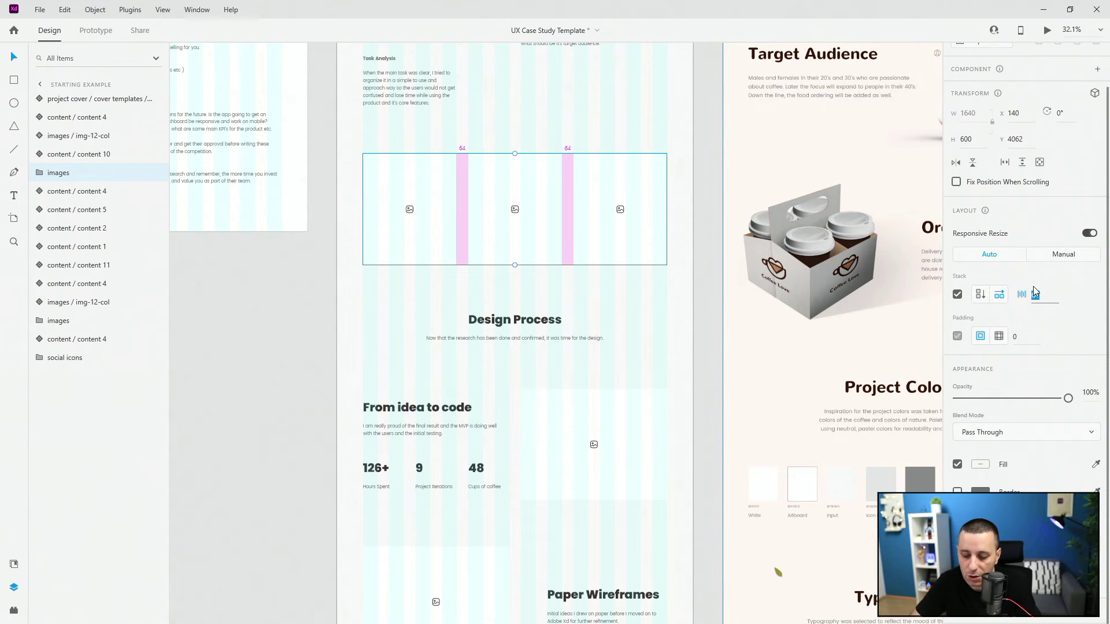
drag(1035, 293, 1034, 292)
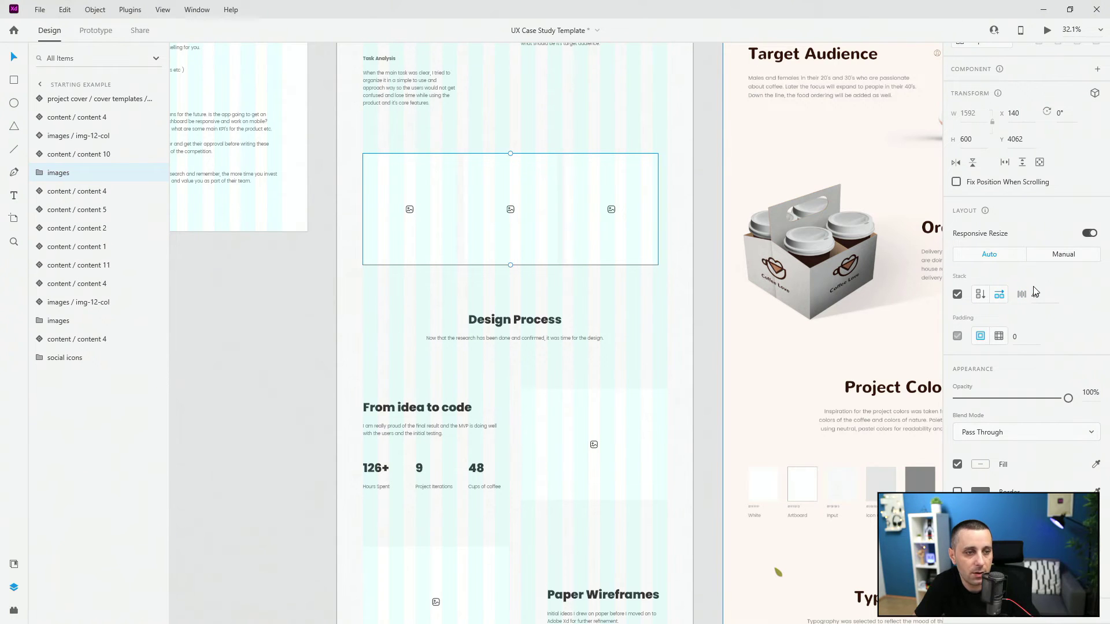
key(ctrl+z)
Examine the Starting Example's content components from Design Process through Paper Wireframes and User Flows to Finished Design.
scroll(650, 336, down, 3)
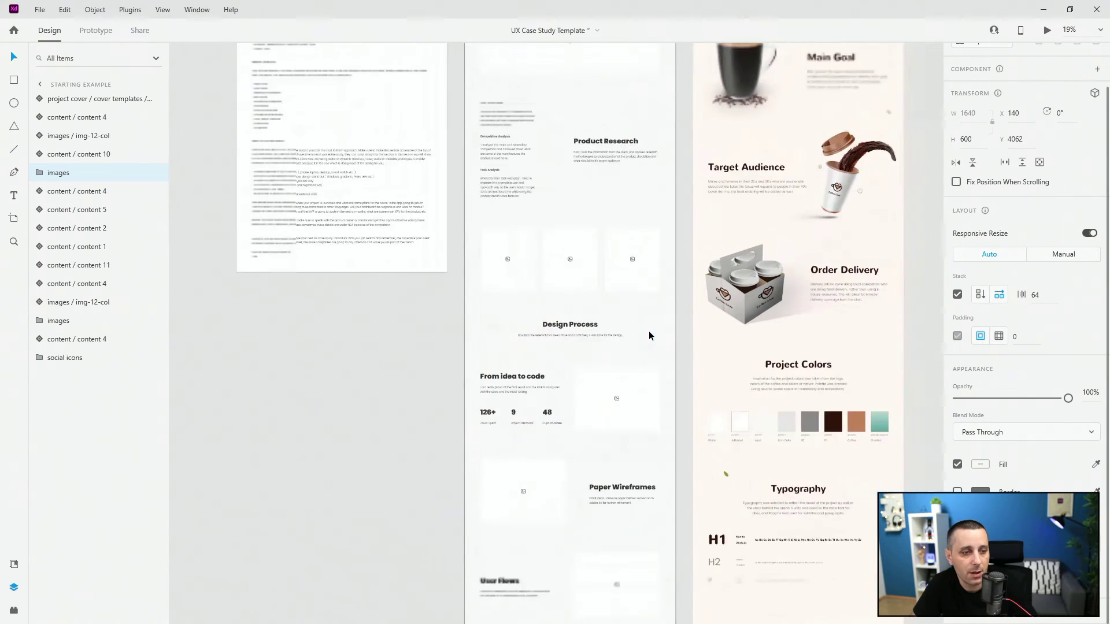
click(592, 340)
scroll(591, 340, down, 5)
scroll(574, 229, up, 2)
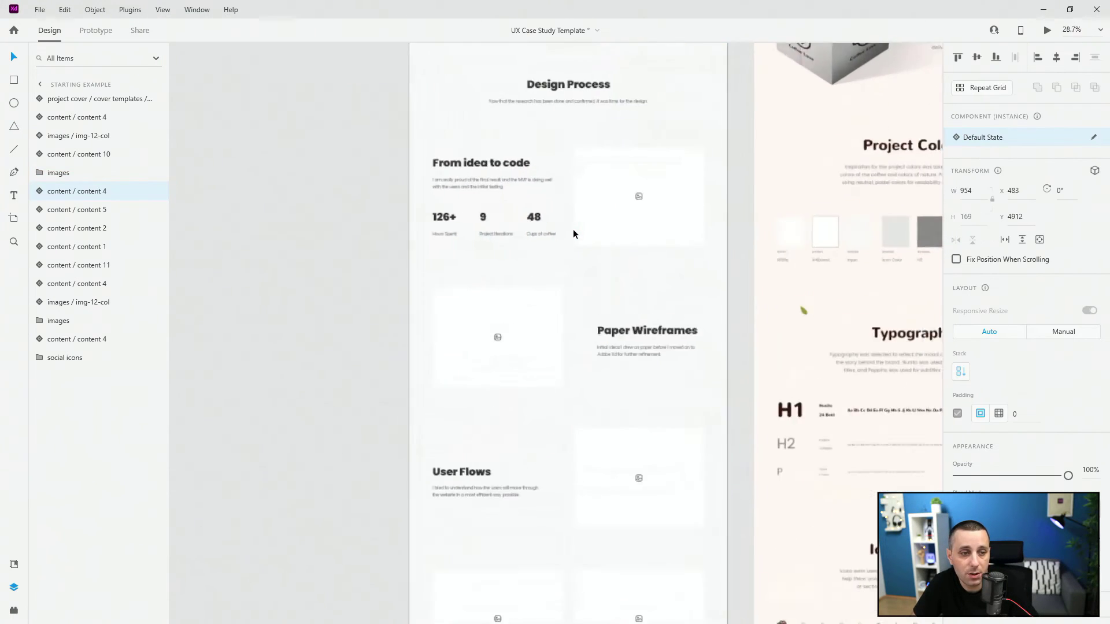
scroll(573, 229, up, 1)
click(572, 230)
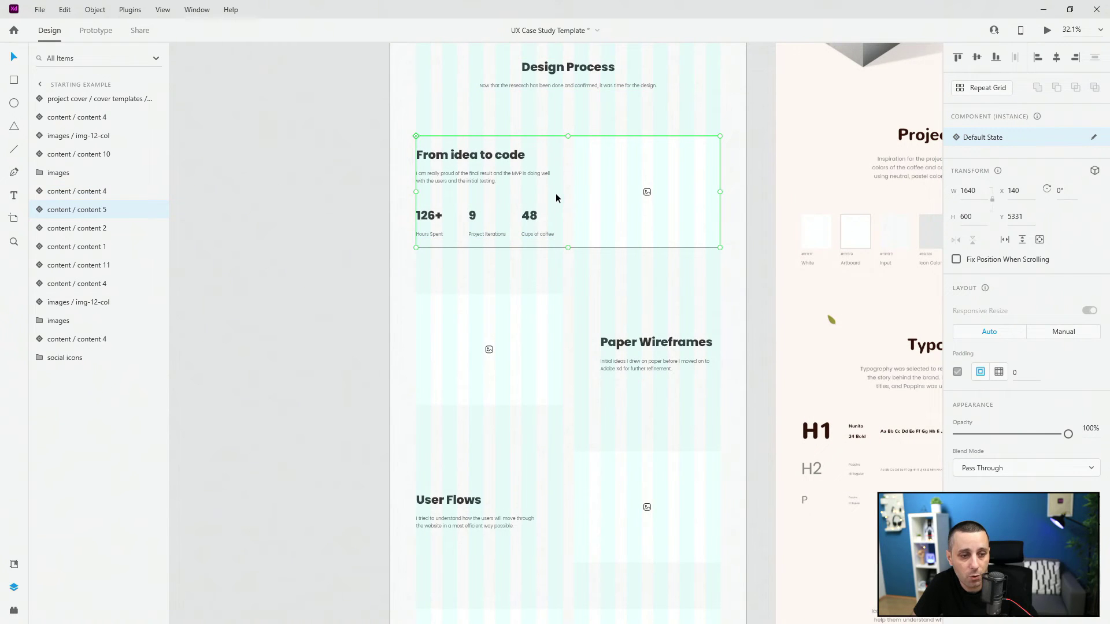
click(508, 396)
scroll(510, 380, down, 5)
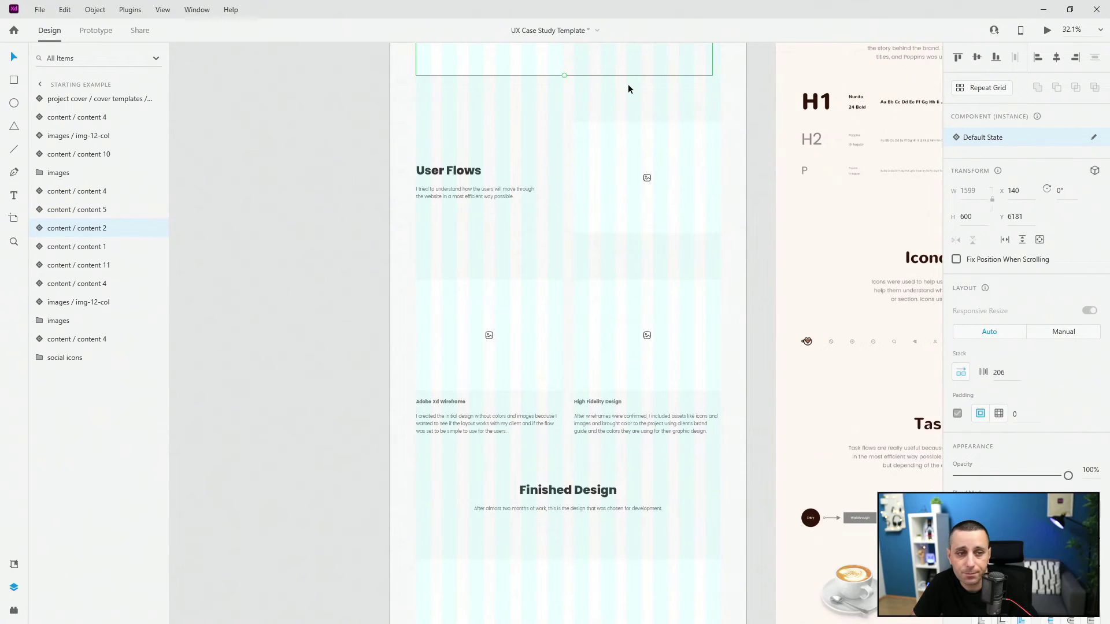
click(629, 171)
scroll(469, 382, down, 3)
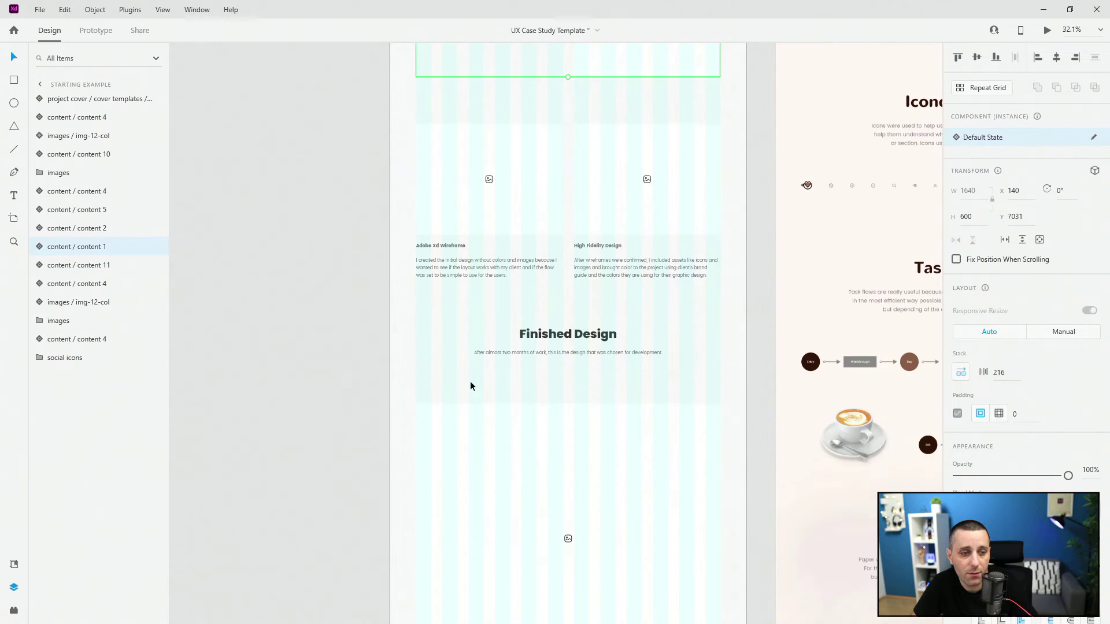
scroll(505, 346, down, 4)
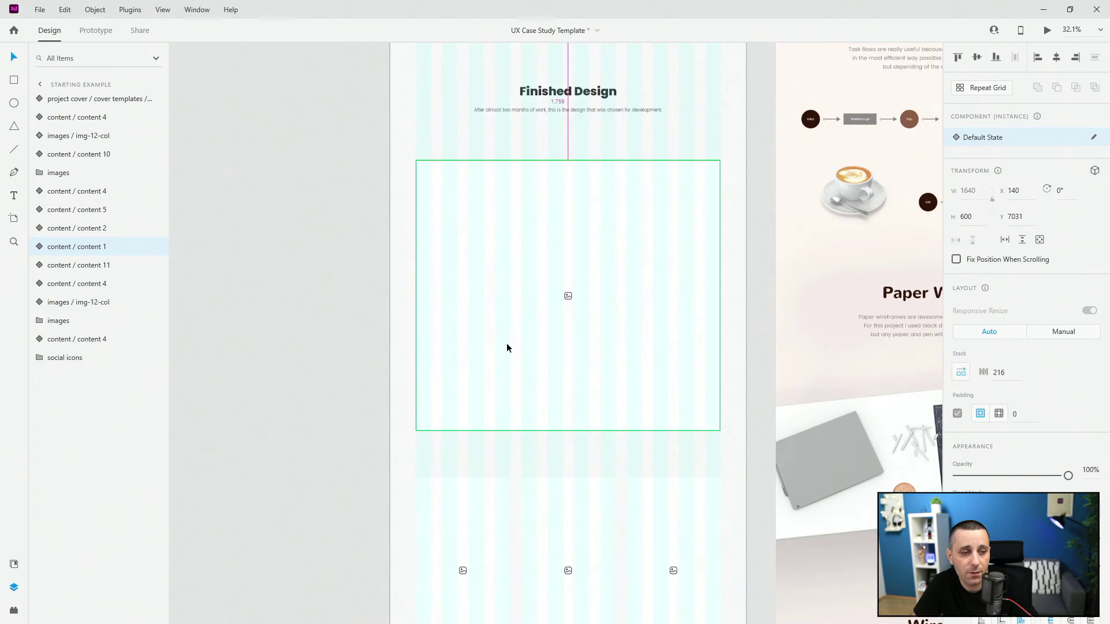
Try to shorten the full-width image under Finished Design to a height of 1077, then undo the resize.
scroll(506, 347, down, 3)
click(564, 315)
drag(539, 393, 542, 354)
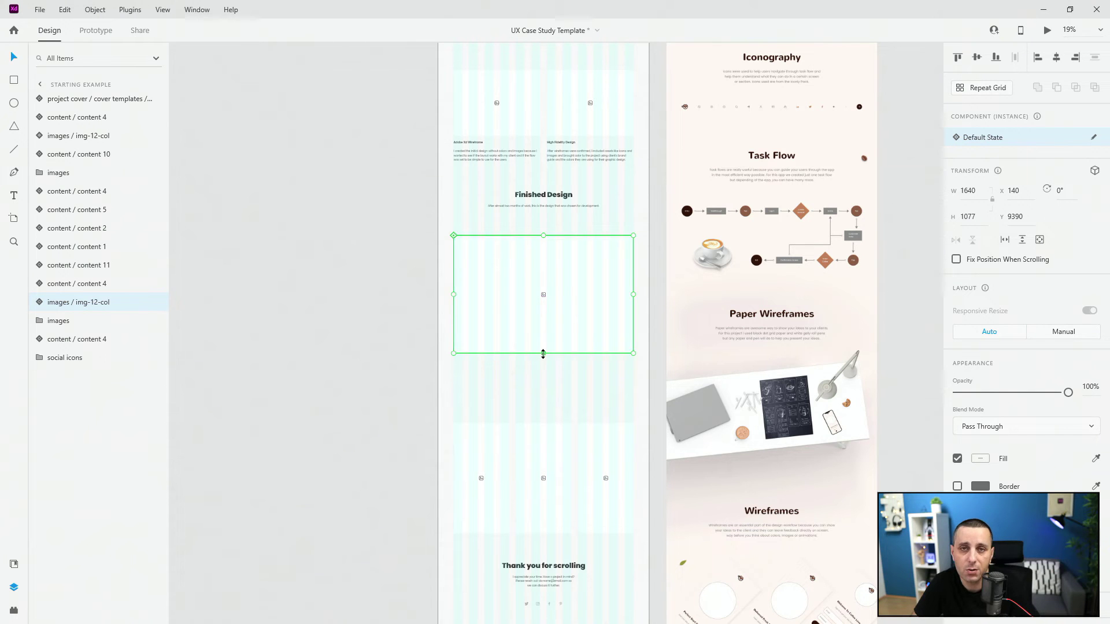
key(ctrl+z)
Examine the closing part of the Starting Example: the three-image group, the Thank you for scrolling text and the social icons.
scroll(540, 364, down, 4)
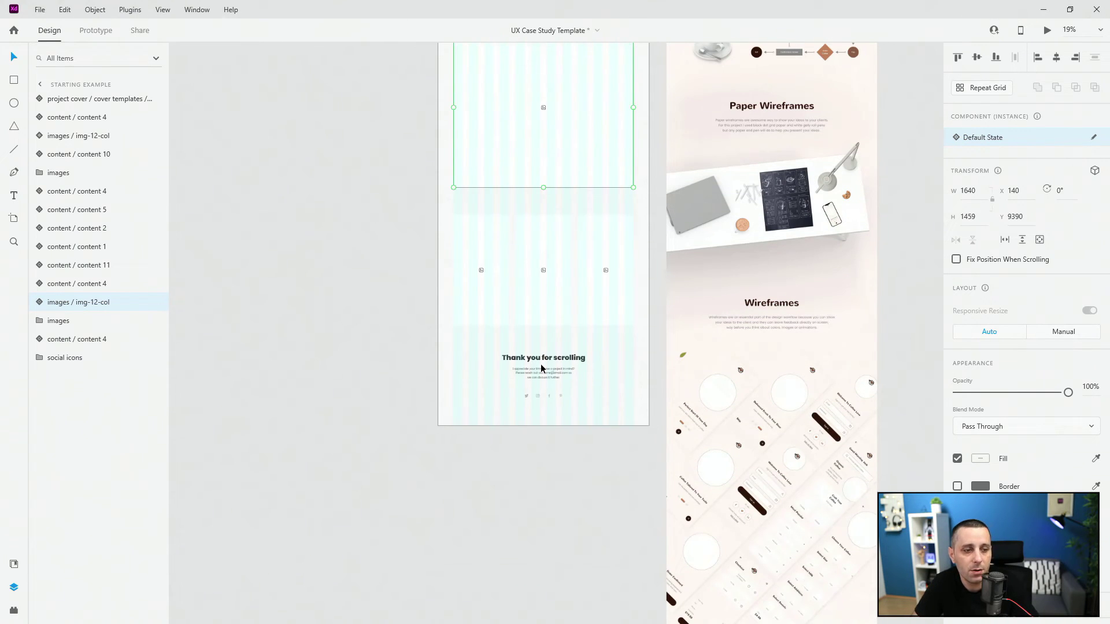
click(493, 282)
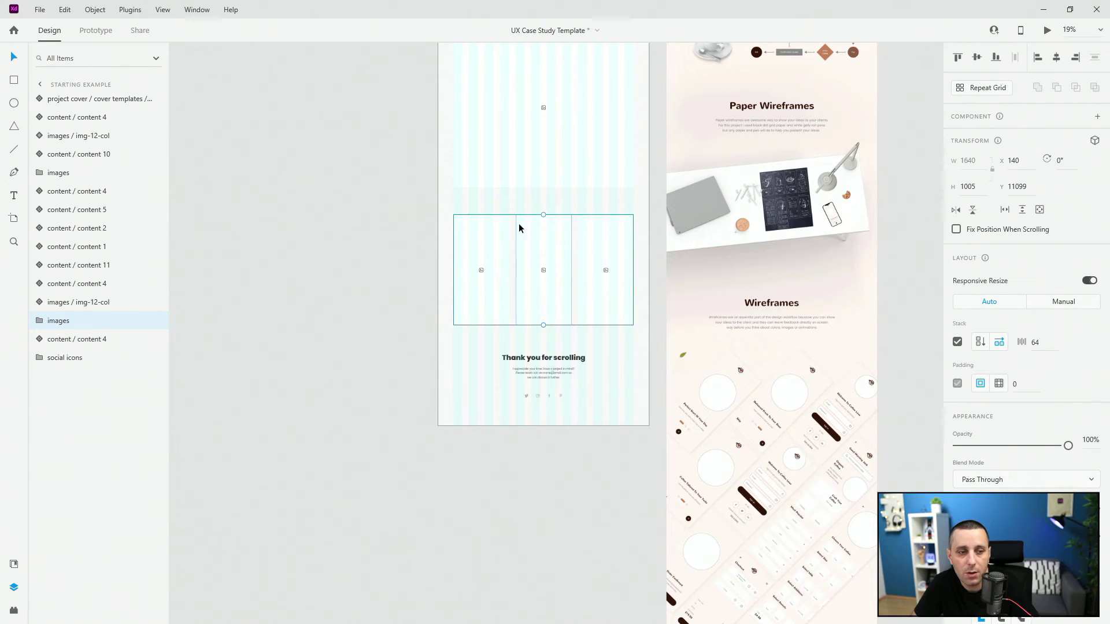
scroll(564, 245, up, 3)
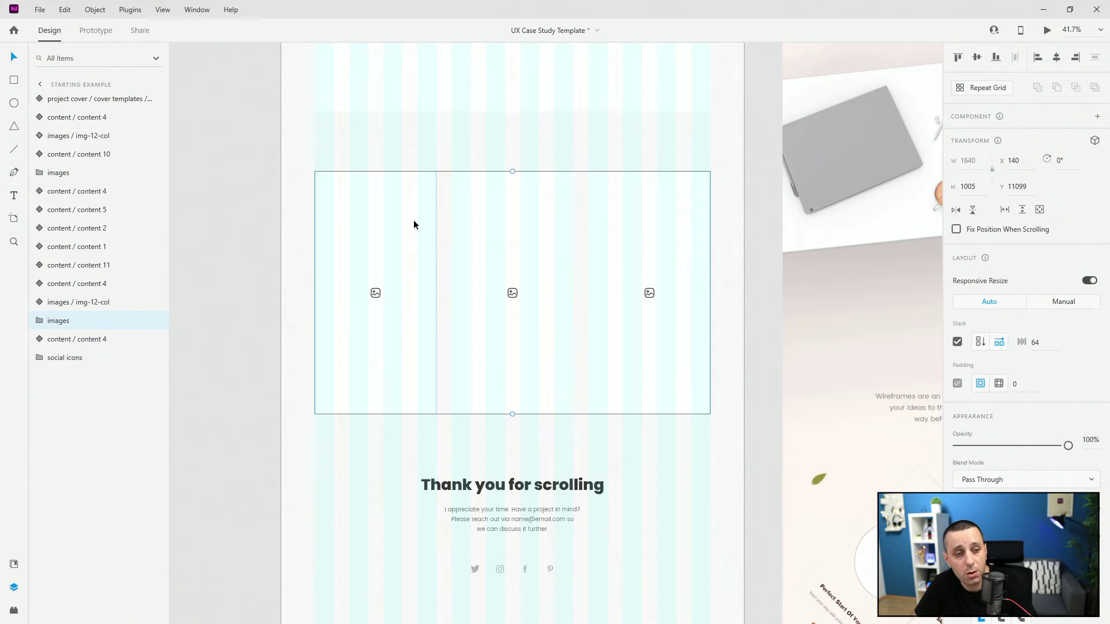
scroll(416, 330, down, 2)
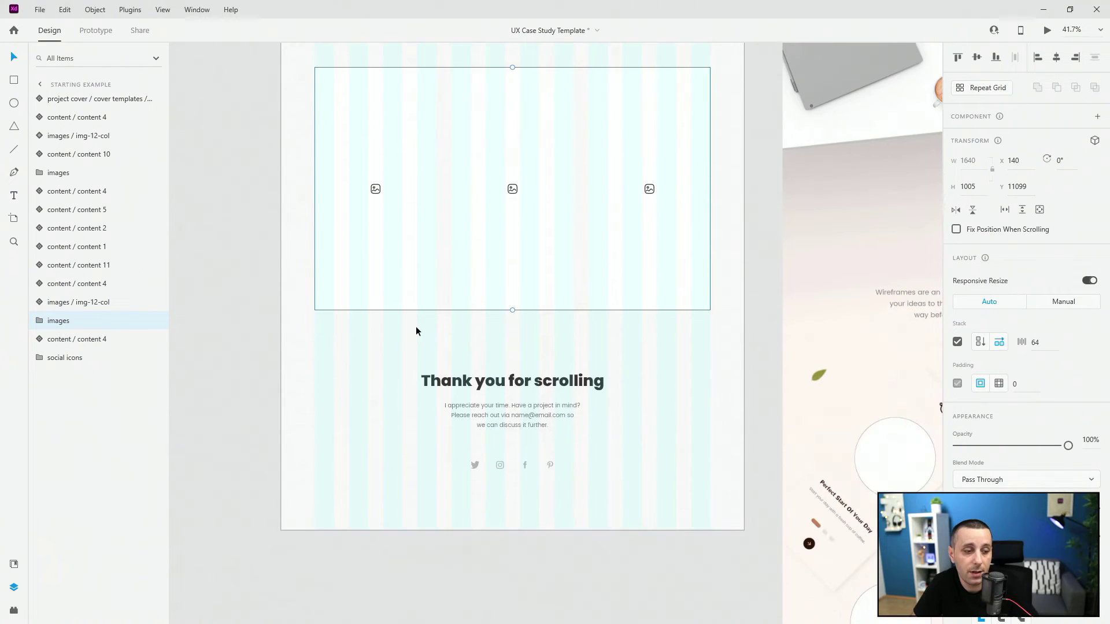
scroll(526, 416, up, 3)
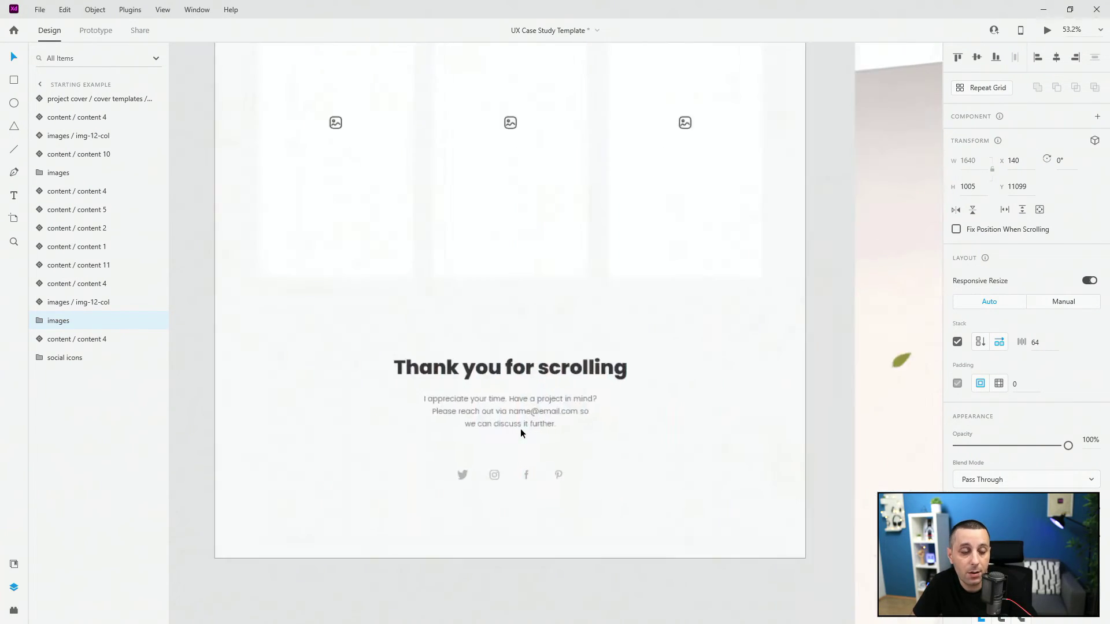
click(536, 302)
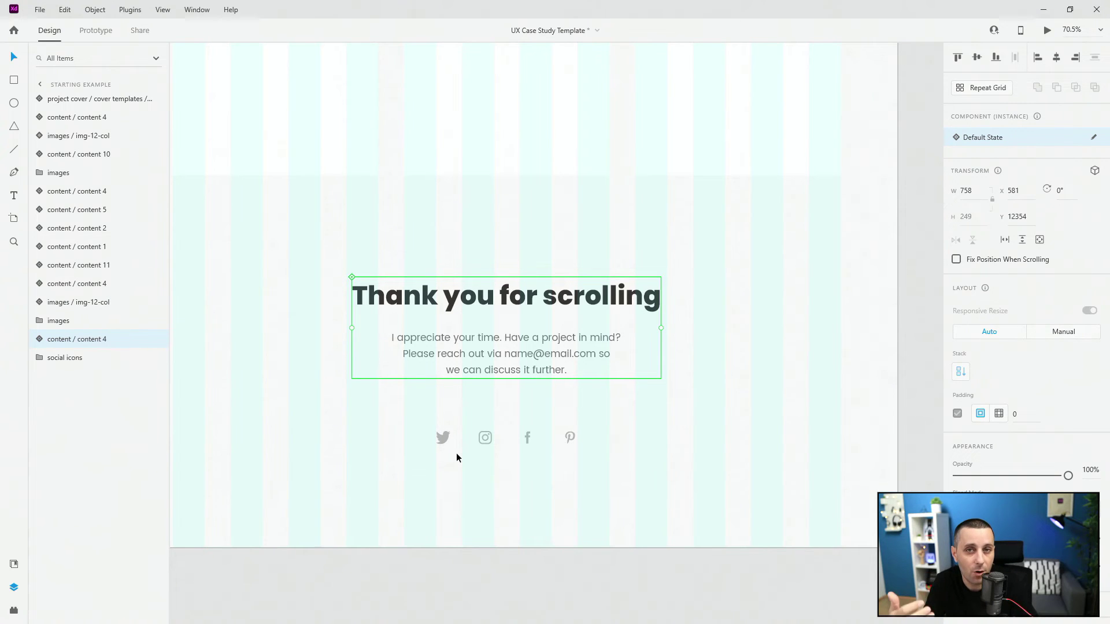
scroll(456, 453, down, 3)
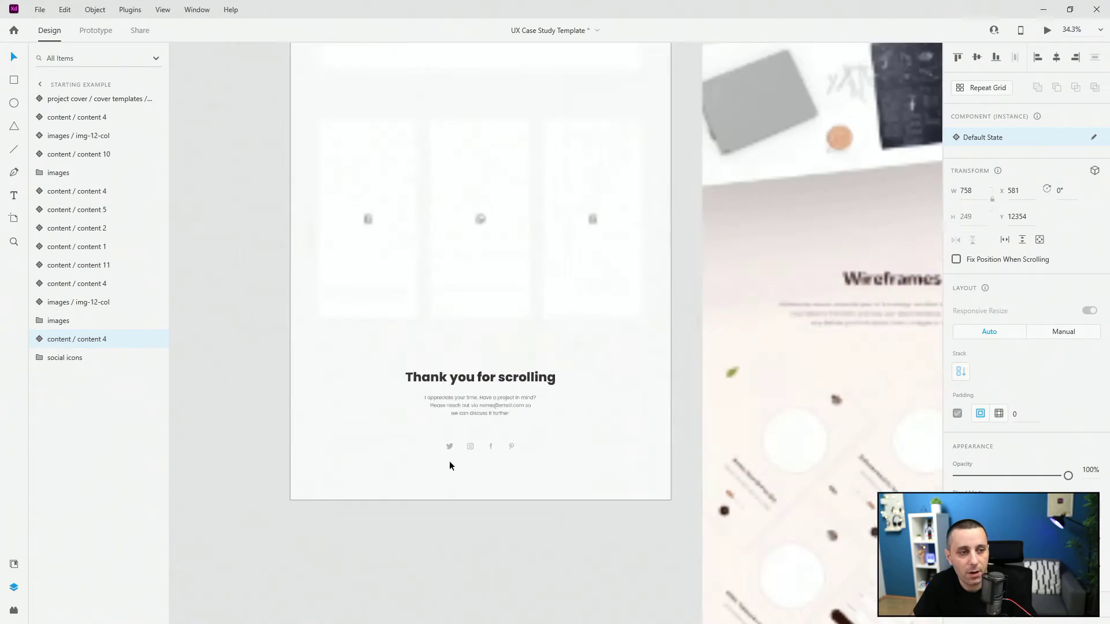
Delete the full-width image's main component from the canvas above the Coffee Love artboard.
scroll(450, 465, down, 6)
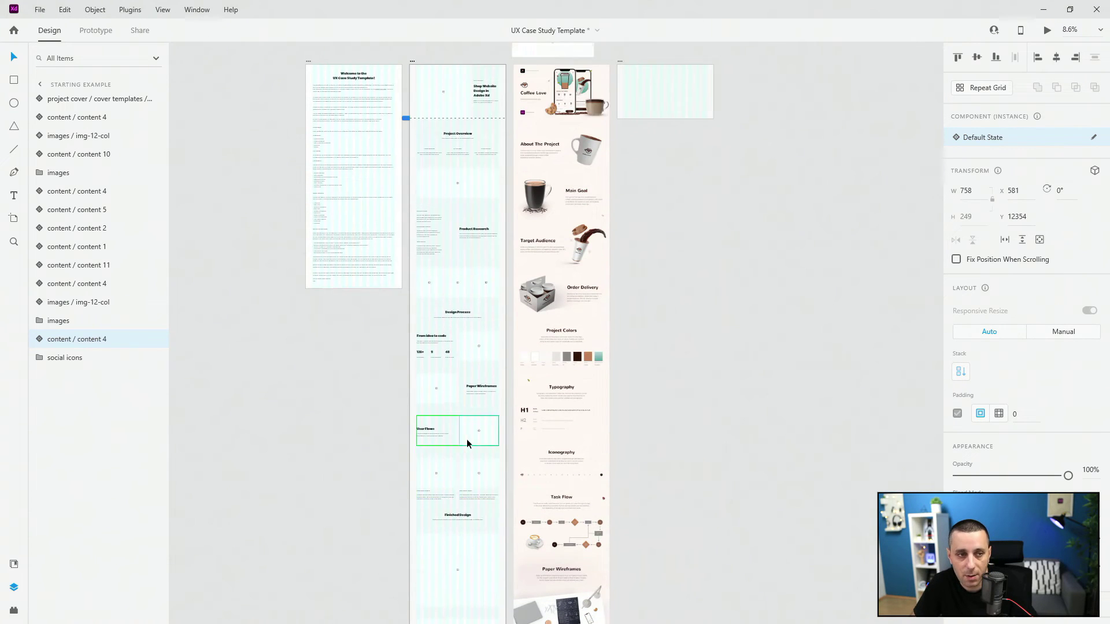
scroll(467, 440, up, 1)
click(529, 84)
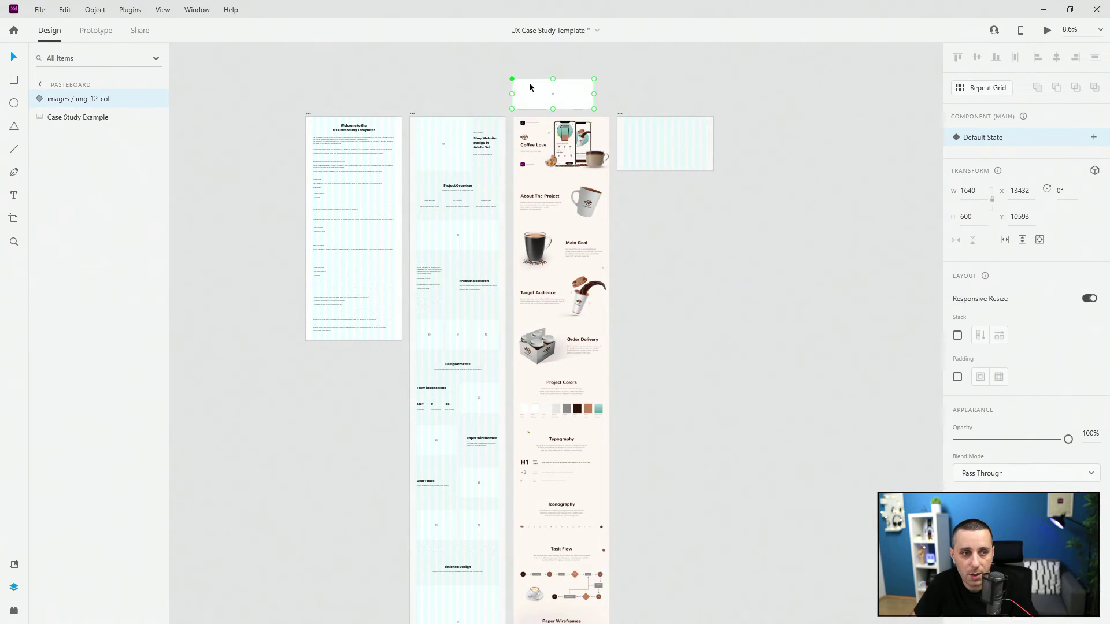
key(Delete)
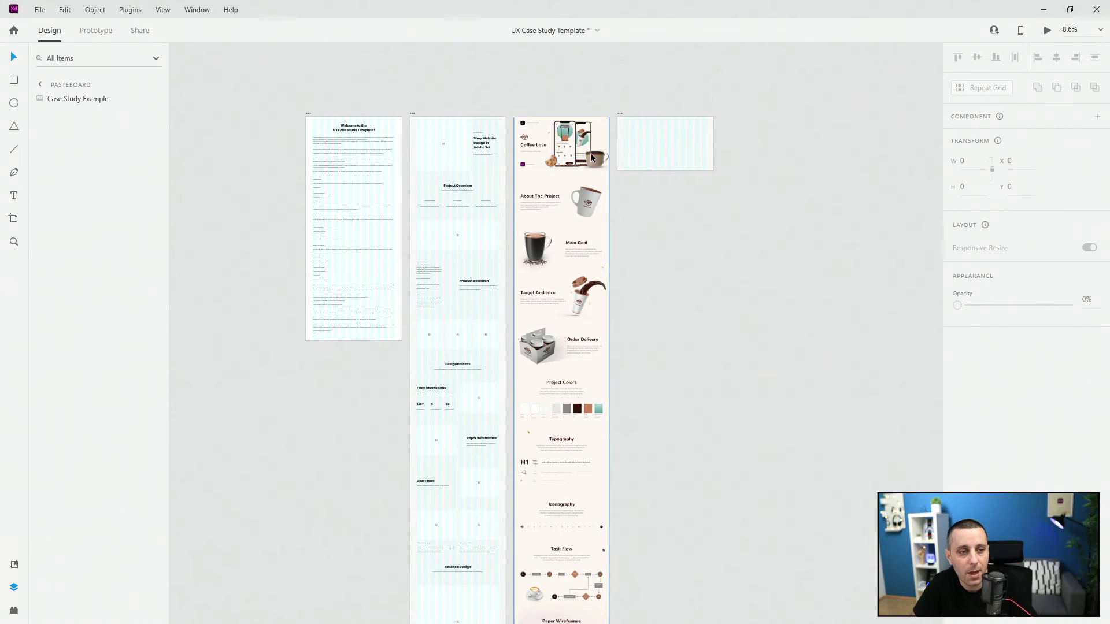
Place the project-cover-2 component at the top of the empty UX Case Study artboard at X 0, Y 0.
scroll(590, 155, up, 5)
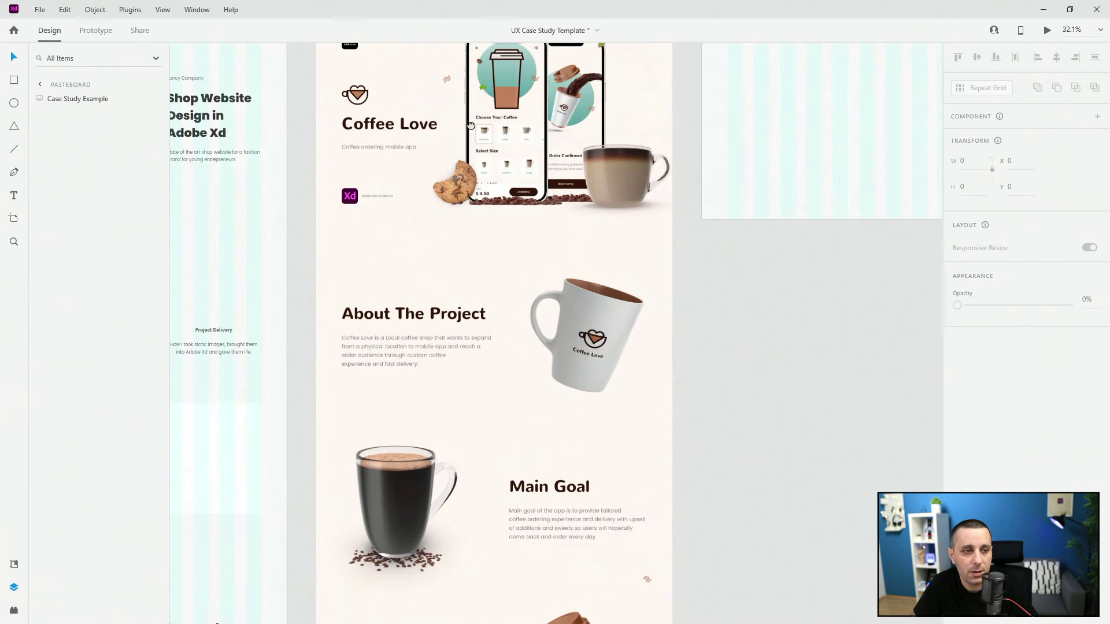
drag(471, 126, 544, 179)
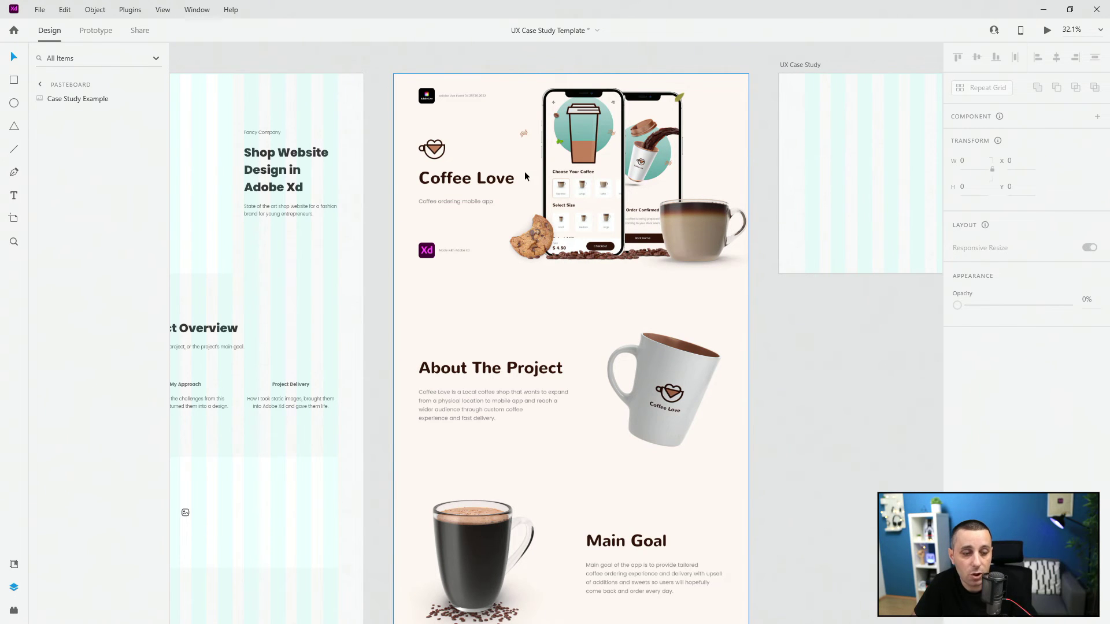
scroll(758, 210, down, 1)
scroll(759, 211, down, 2)
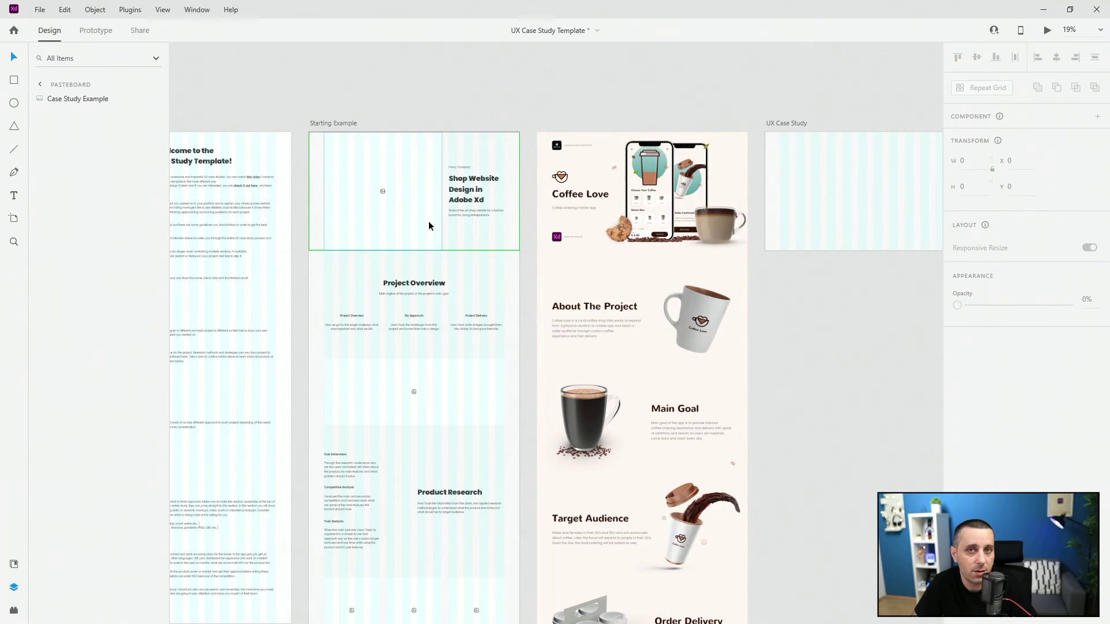
scroll(751, 286, right, 5)
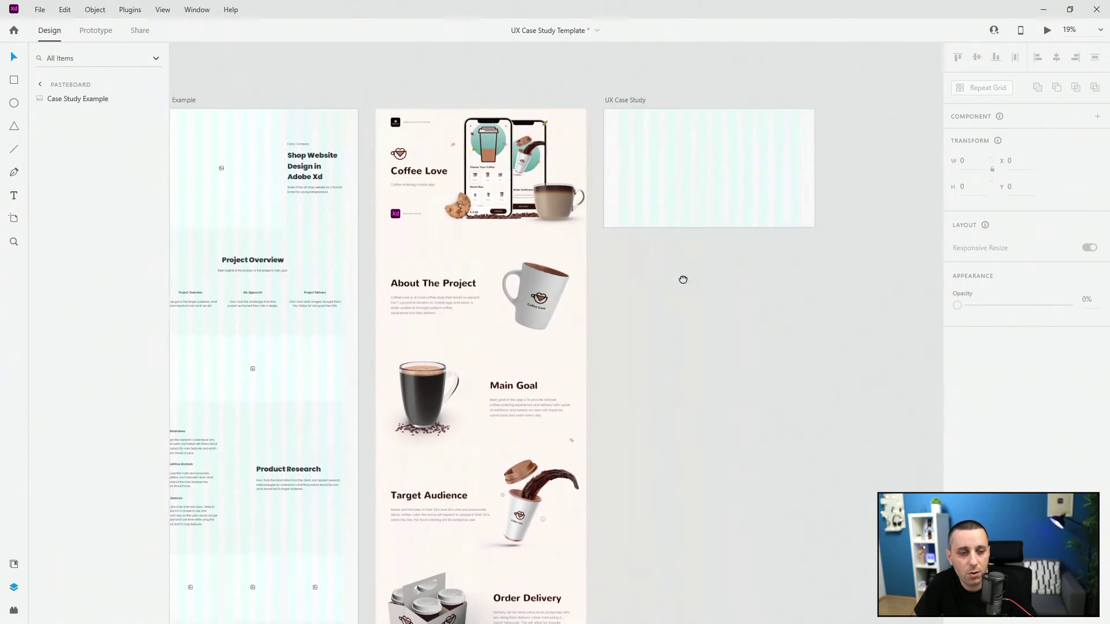
click(587, 103)
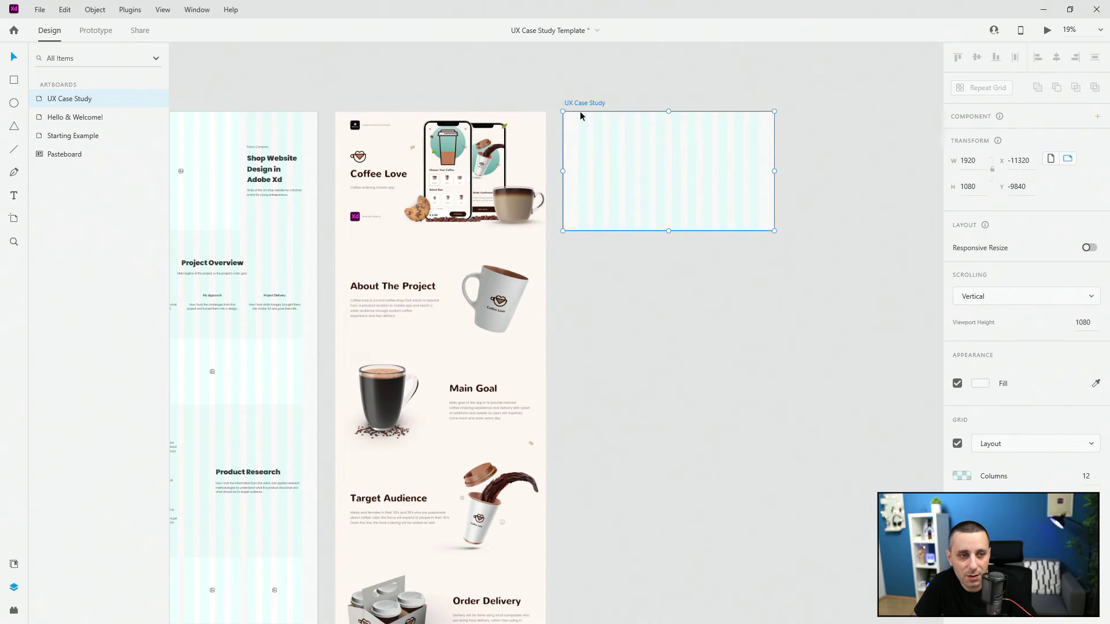
click(14, 563)
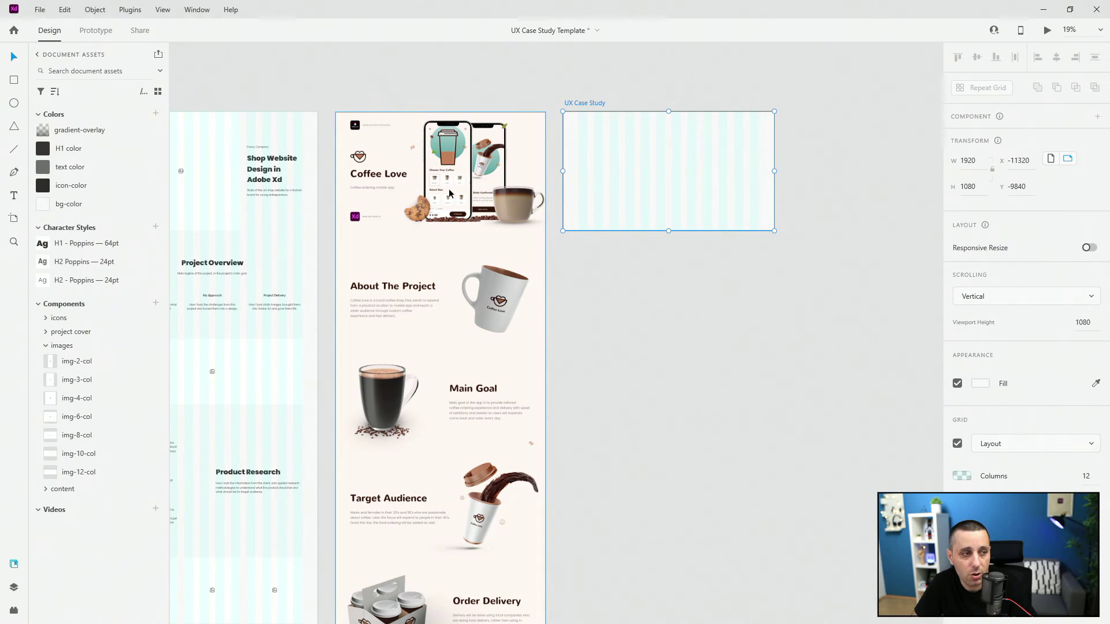
click(46, 332)
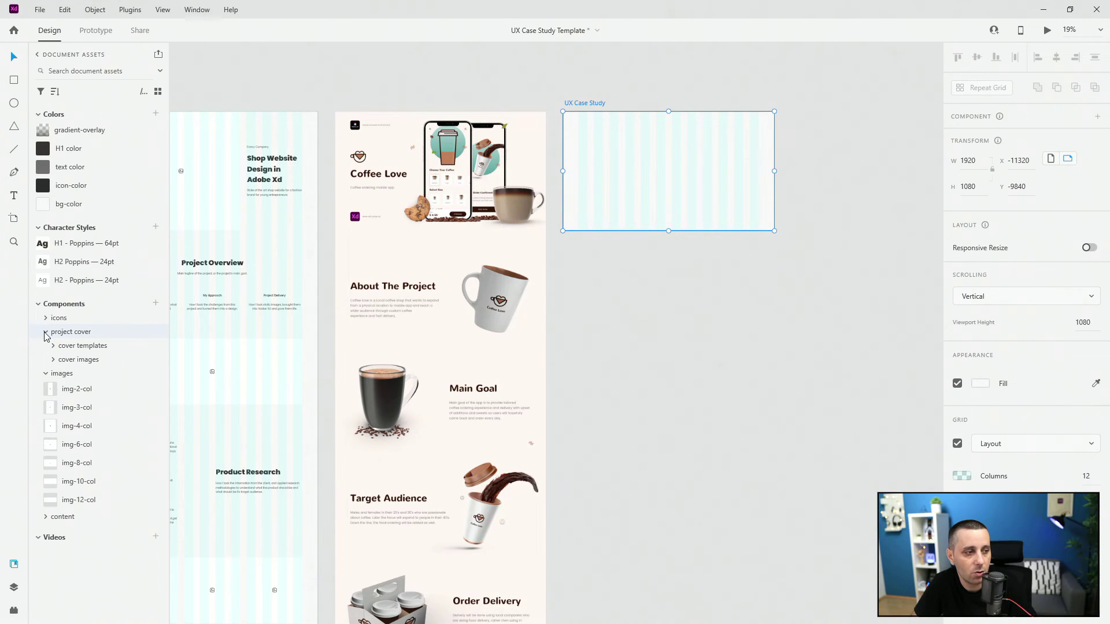
click(54, 346)
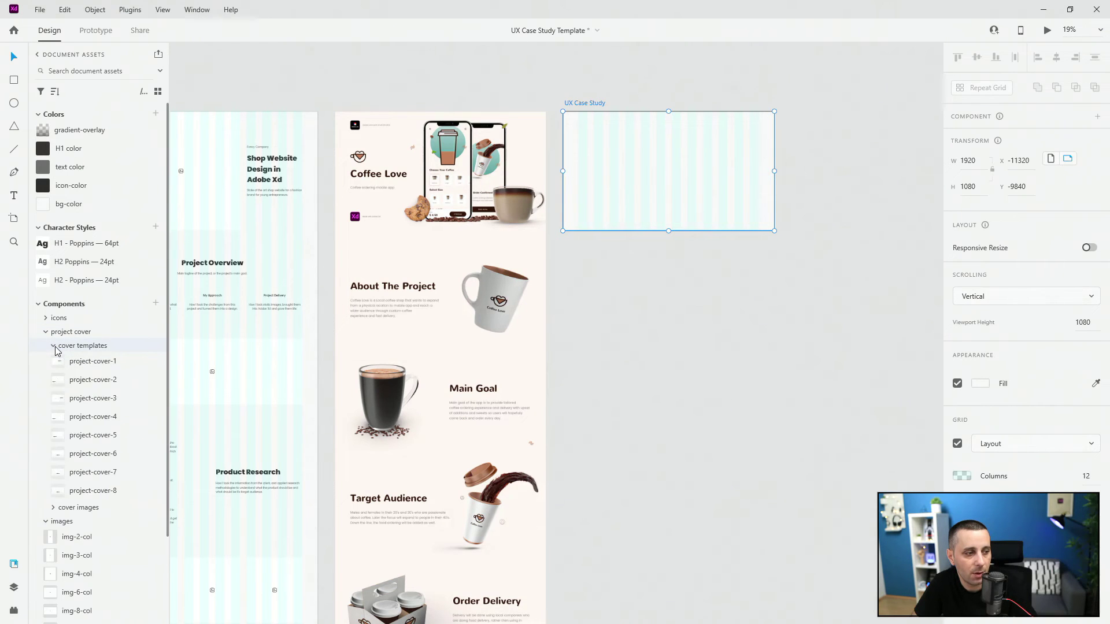
click(81, 381)
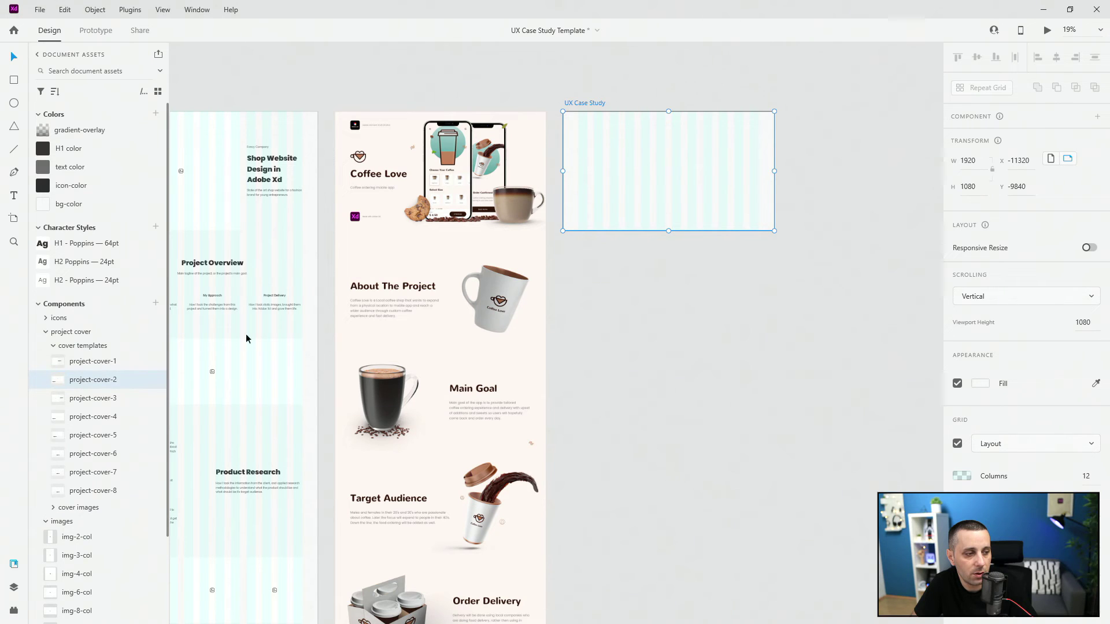
drag(246, 339, 650, 165)
drag(711, 198, 622, 141)
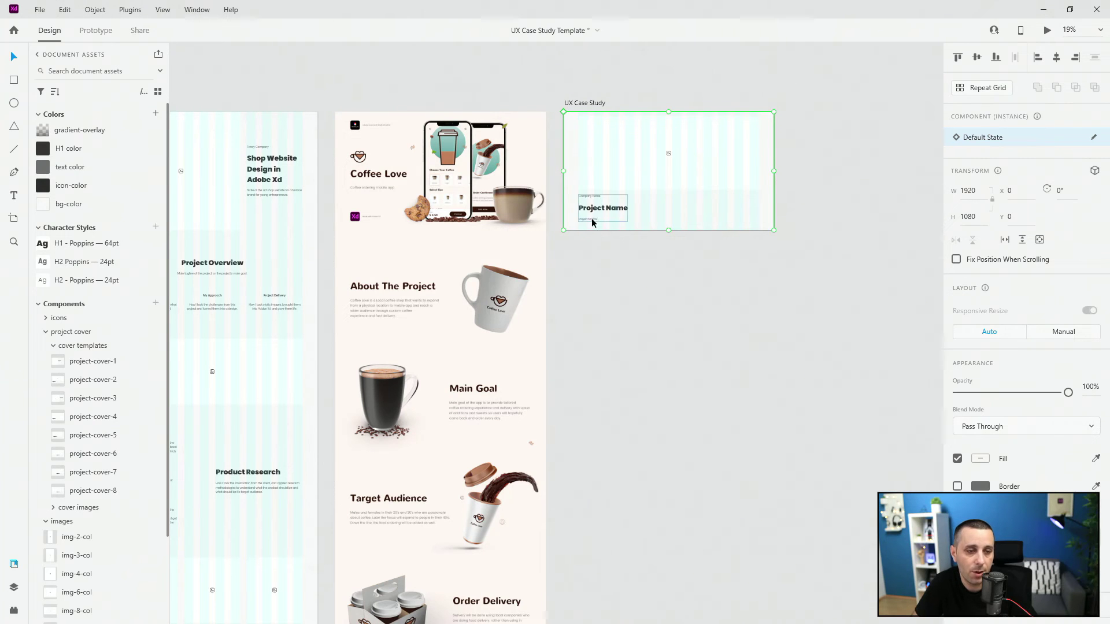
Extend the UX Case Study artboard downward to a height of about 3891, leaving the project cover's size as it is.
drag(668, 230, 666, 466)
click(600, 104)
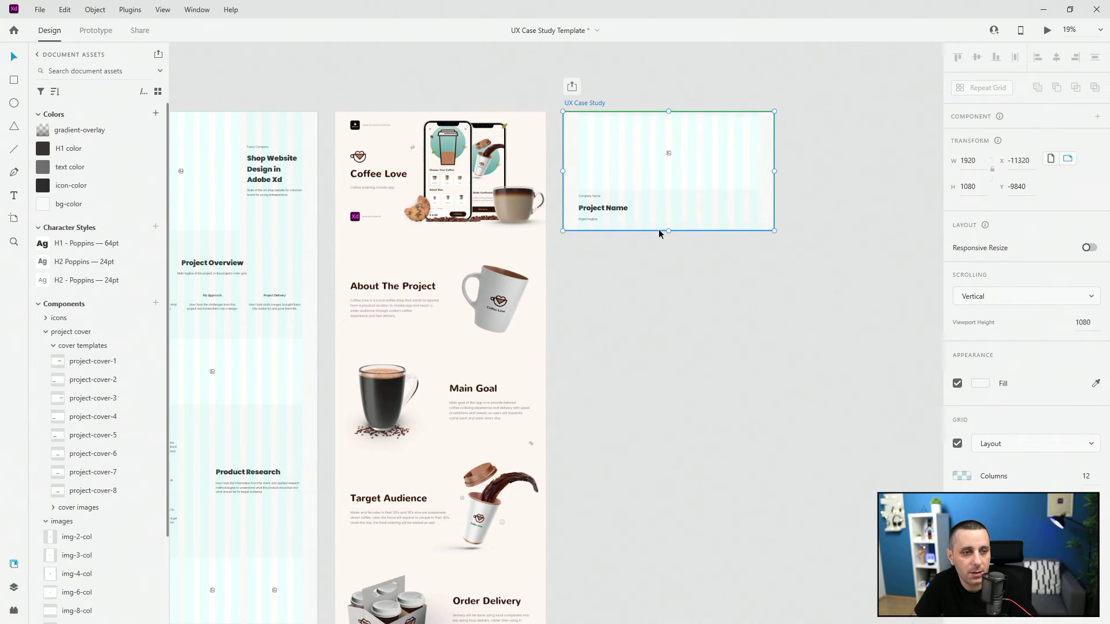
key(ctrl+z)
click(585, 105)
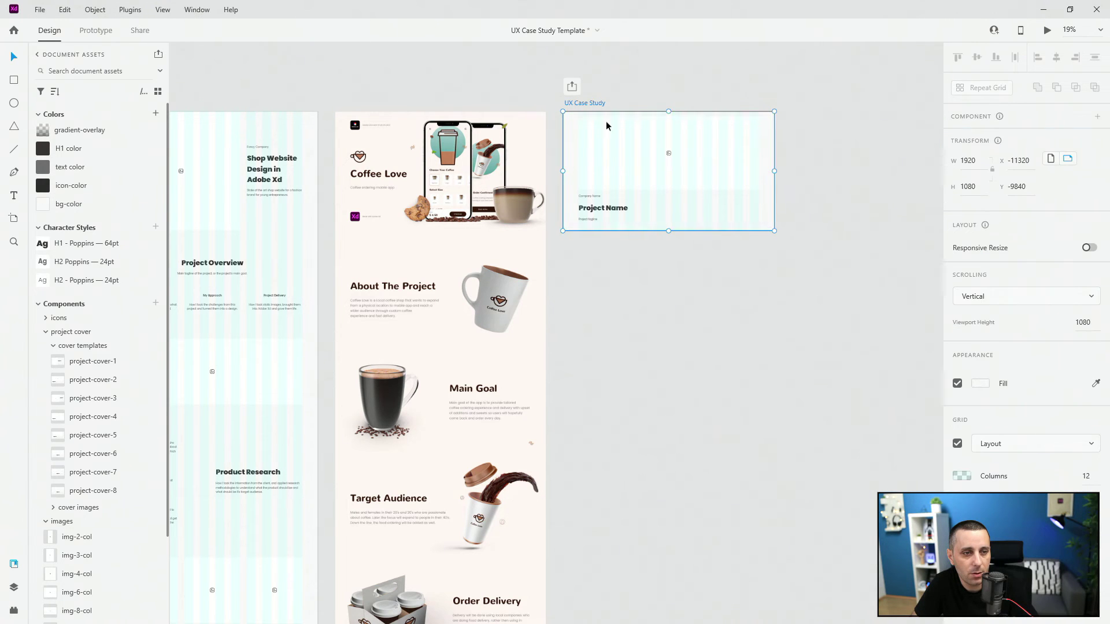
drag(666, 230, 646, 522)
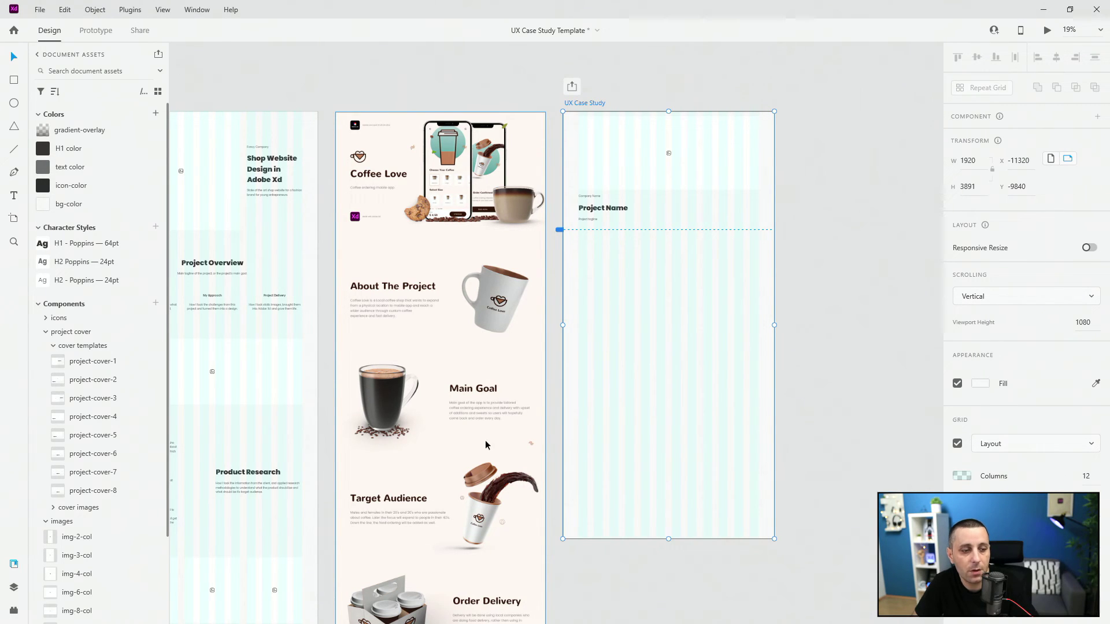
Place the content 1 component below the project cover at X 140, Y 1278, and content 2 beneath it, aligned to the same grid columns.
click(51, 333)
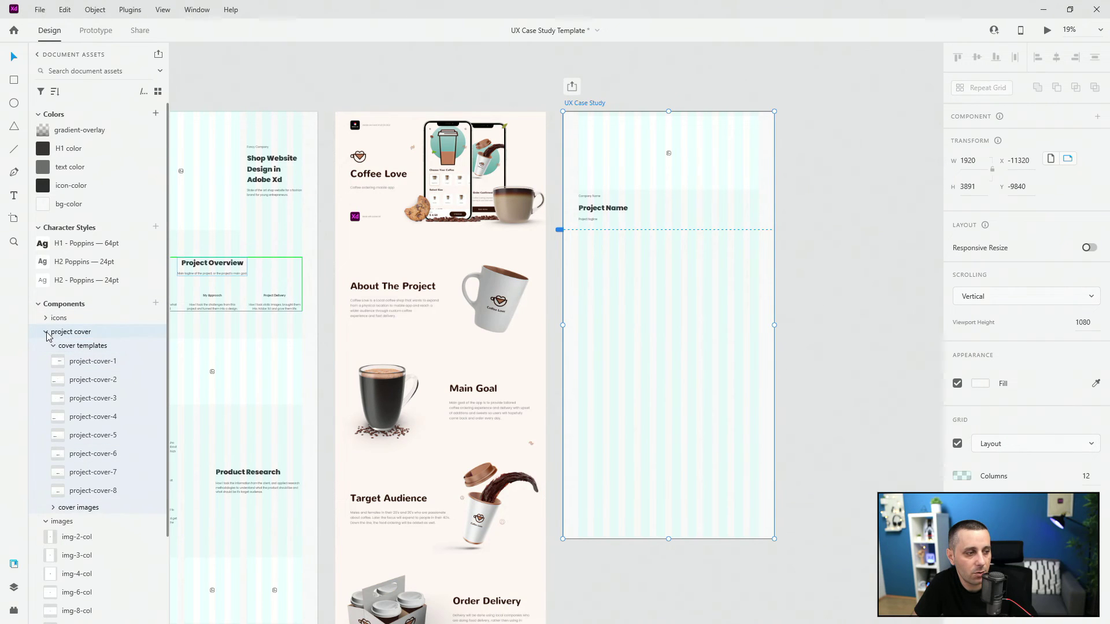
click(46, 333)
click(46, 347)
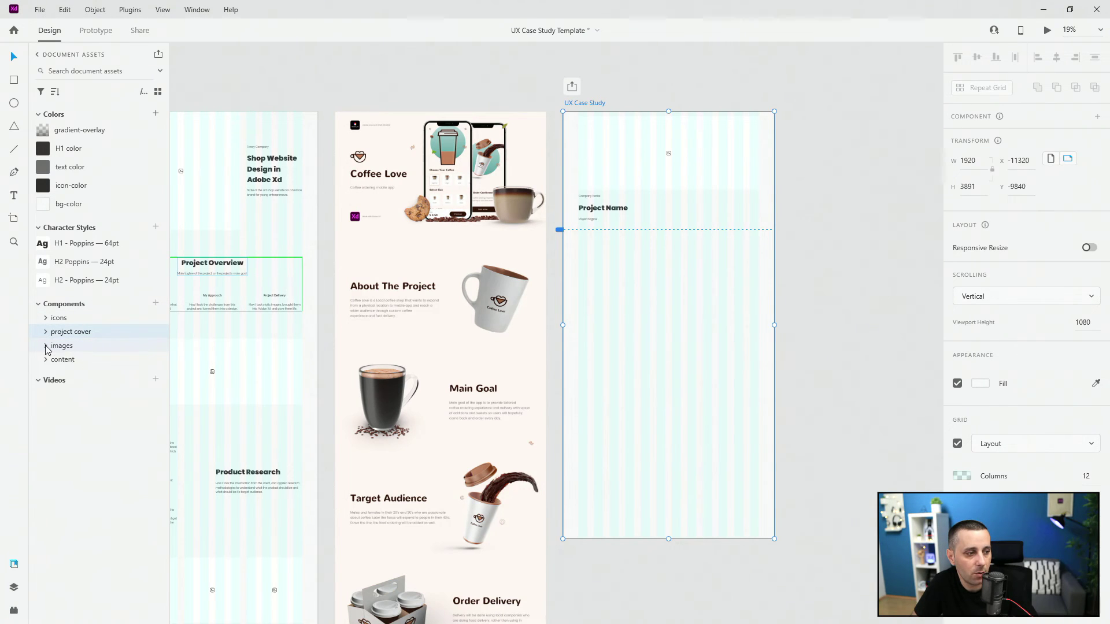
click(46, 360)
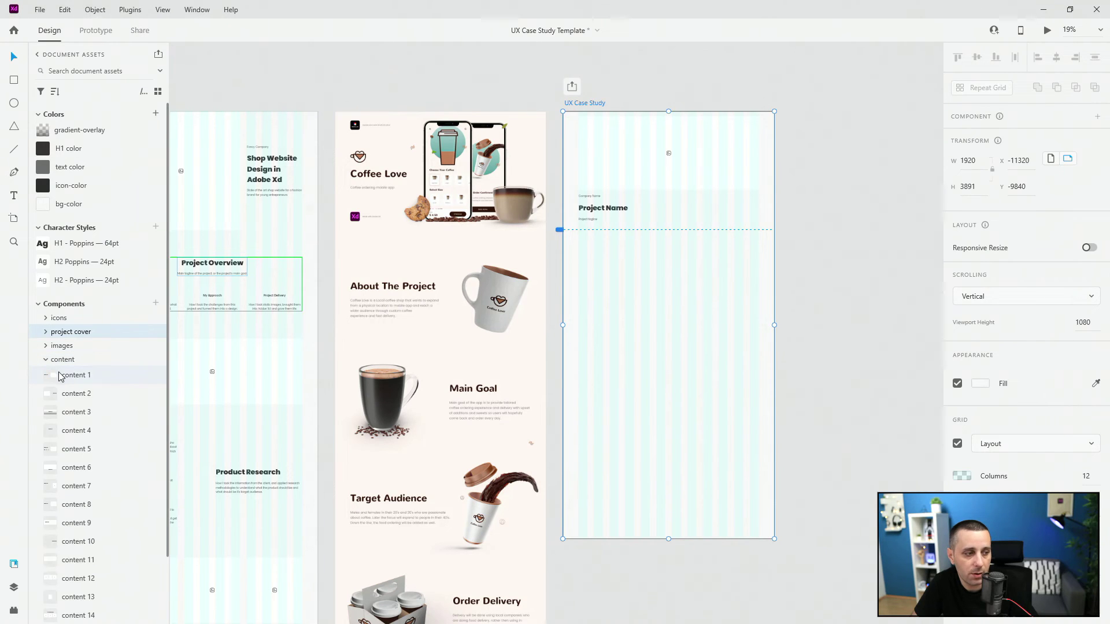
drag(60, 376, 641, 266)
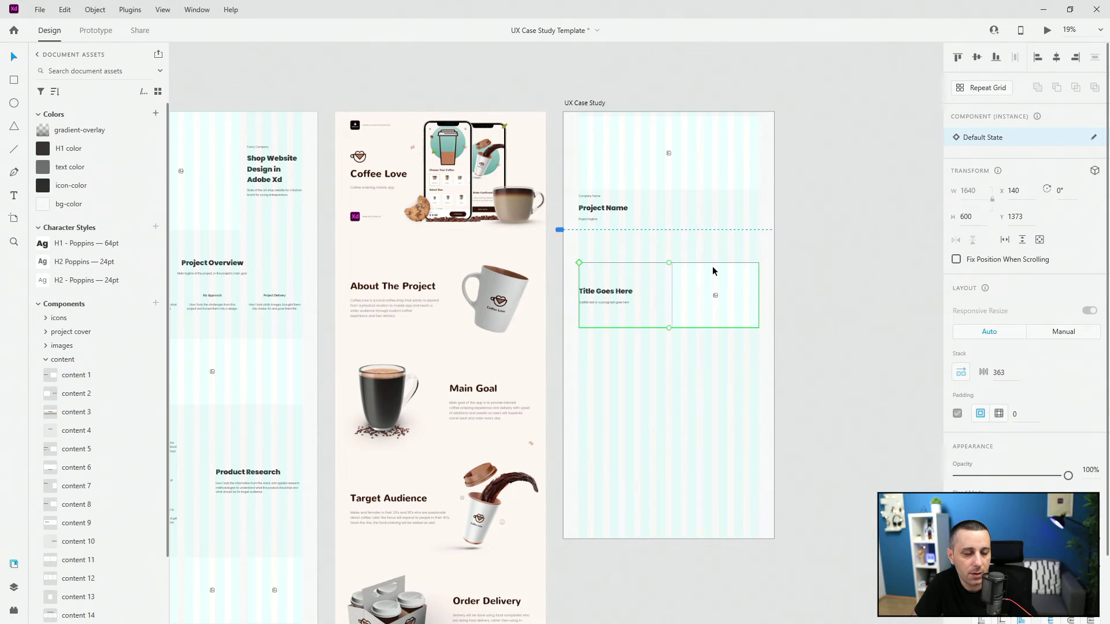
drag(712, 266, 712, 255)
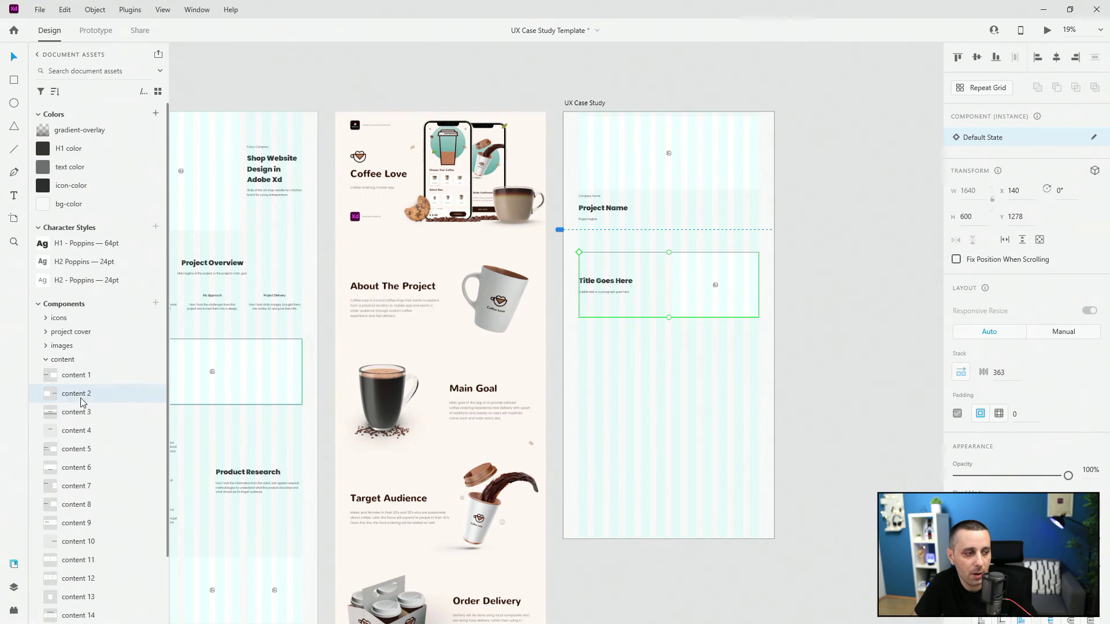
drag(78, 395, 595, 356)
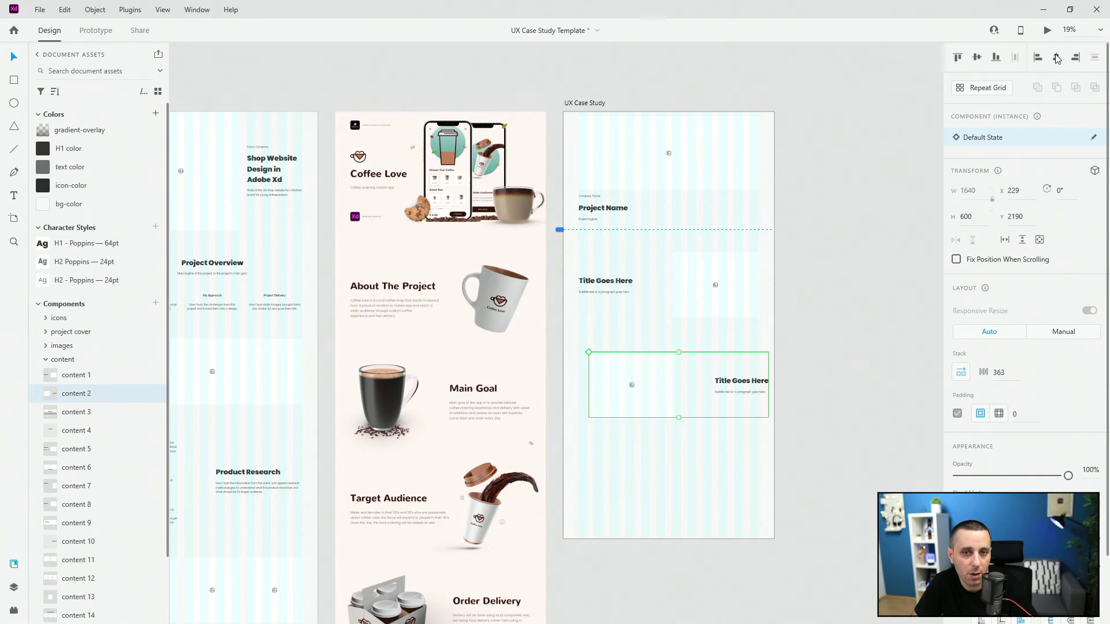
drag(660, 375, 639, 337)
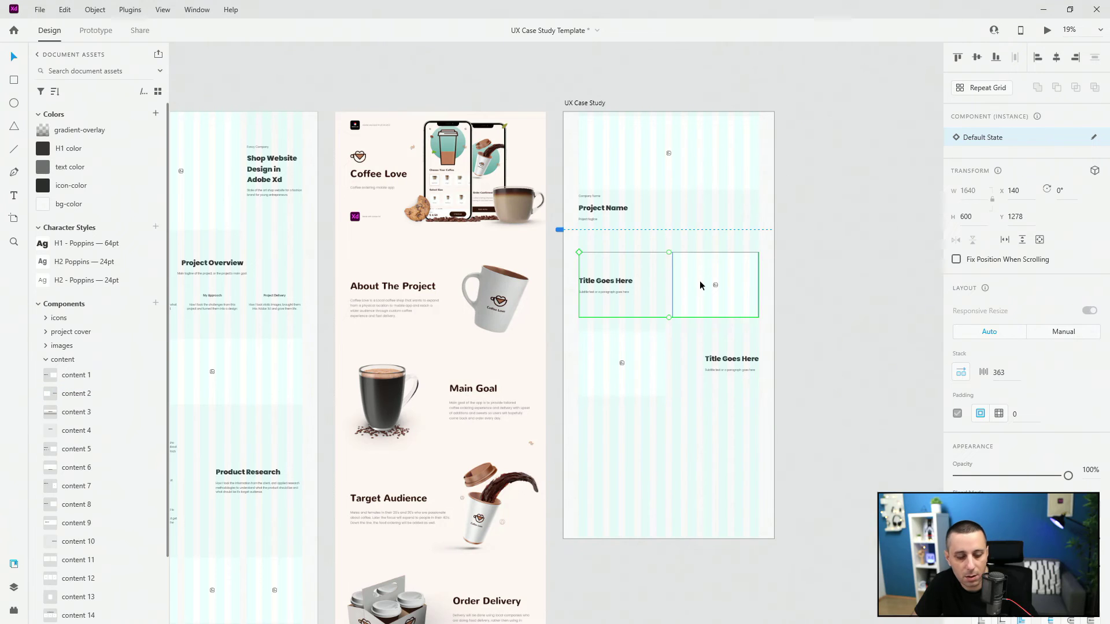
Duplicate the content 1 section below content 2 at Y 2702 and extend the artboard's height to about 5572.
drag(703, 268, 705, 424)
scroll(678, 433, down, 1)
scroll(678, 433, down, 3)
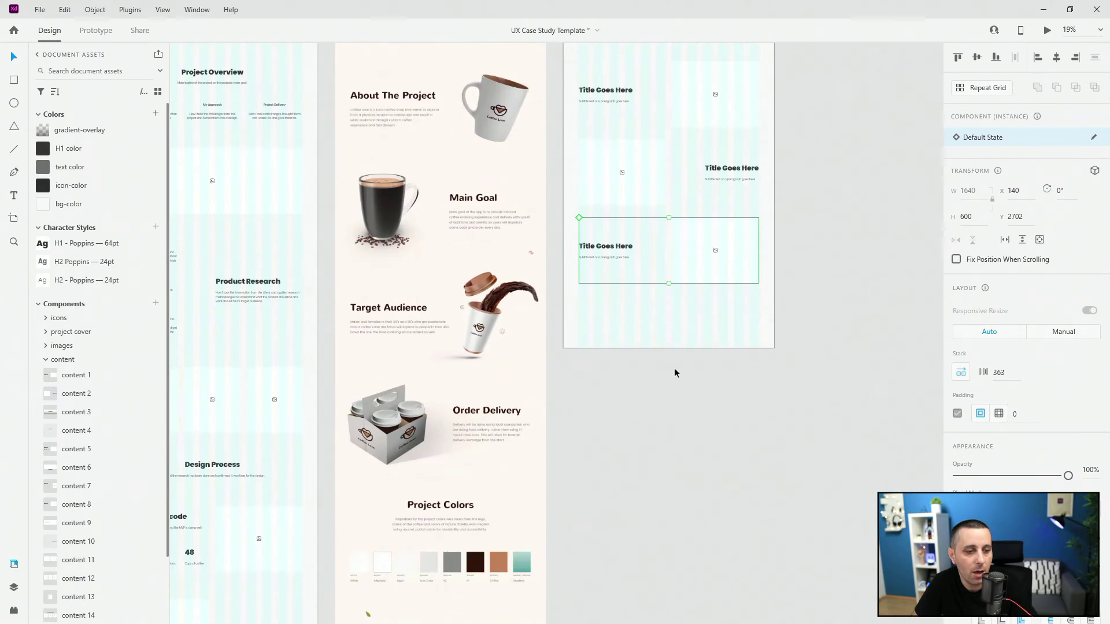
click(670, 349)
drag(667, 348, 667, 532)
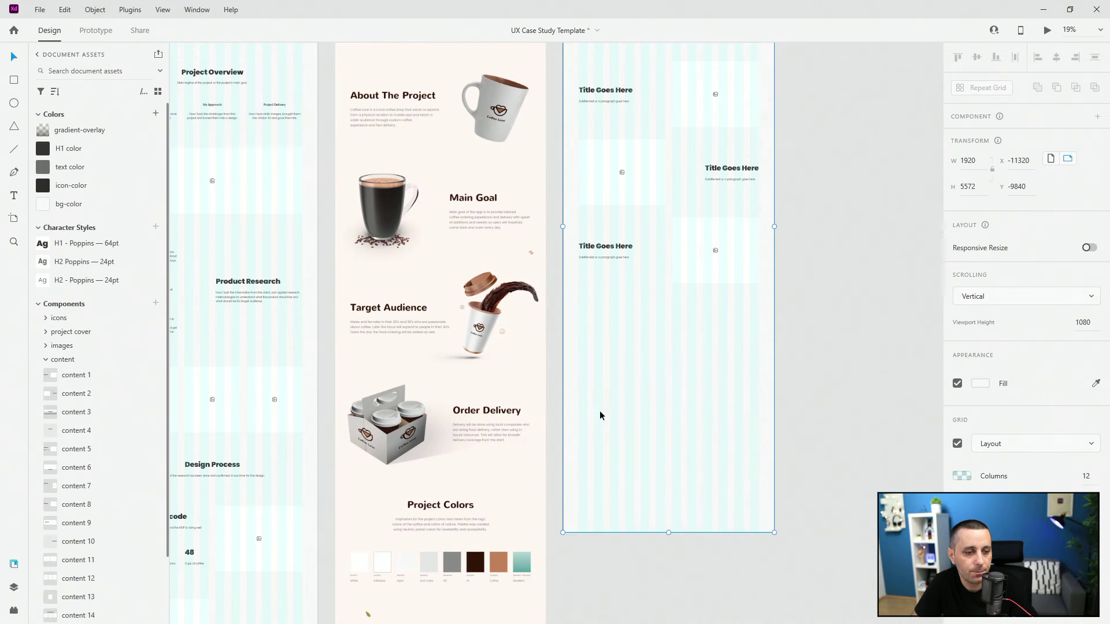
Duplicate the content 2 section below the last section at X 140, Y 3414.
click(656, 173)
drag(625, 167, 628, 323)
scroll(629, 333, down, 2)
scroll(628, 334, down, 2)
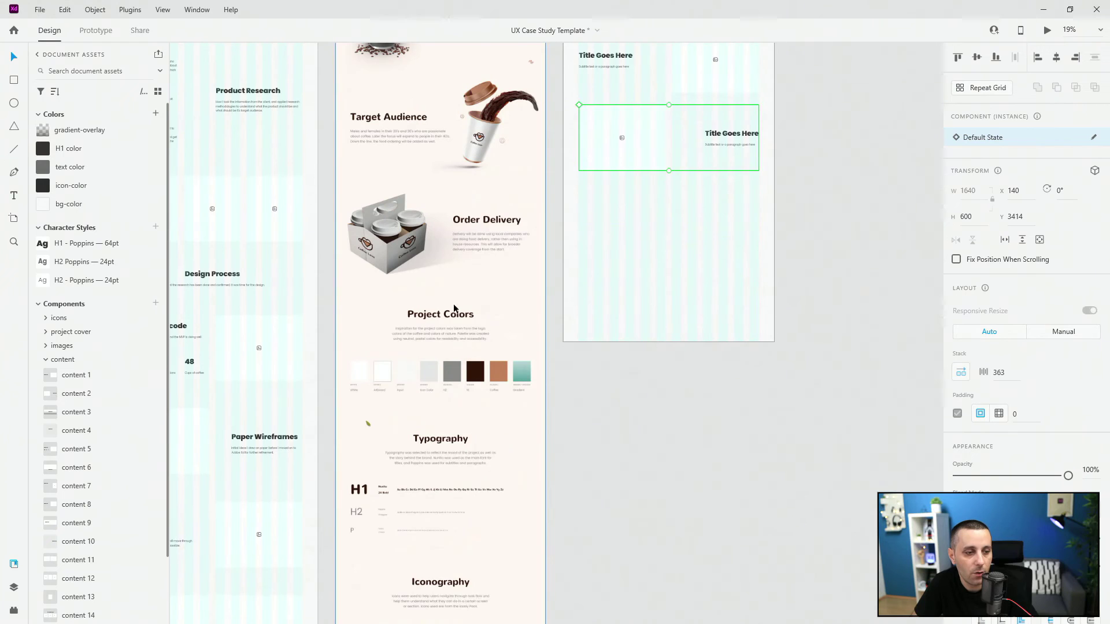
Add the content 4 component centred below the last section at Y 4392 and delete its three-column subtitle row.
scroll(711, 334, down, 3)
key(ctrl+shift+')
scroll(671, 339, up, 2)
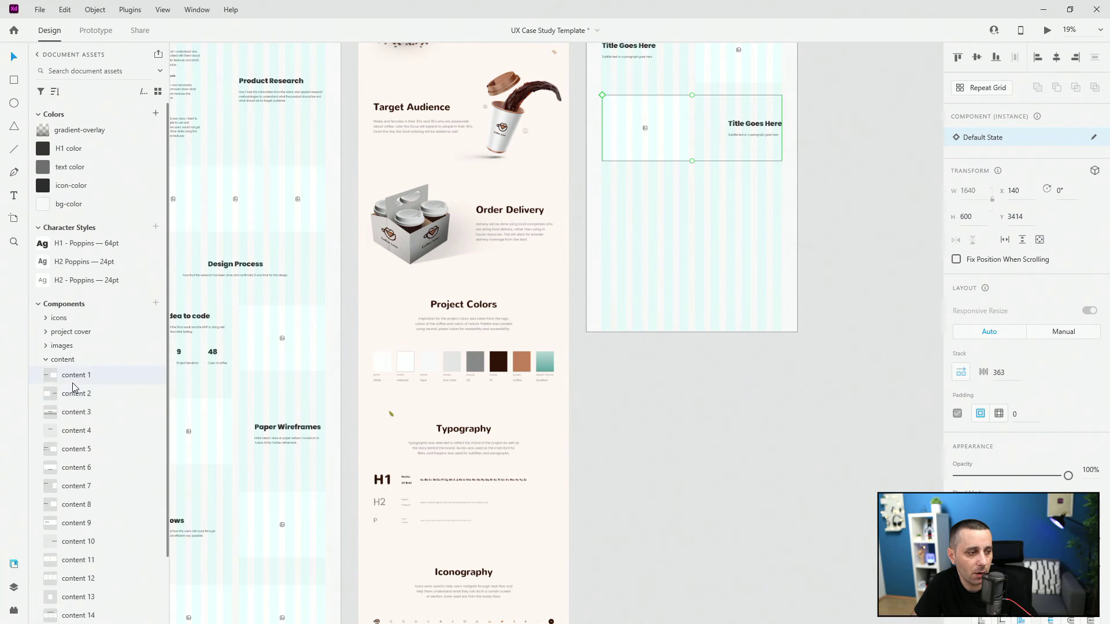
drag(74, 433, 664, 208)
click(1057, 57)
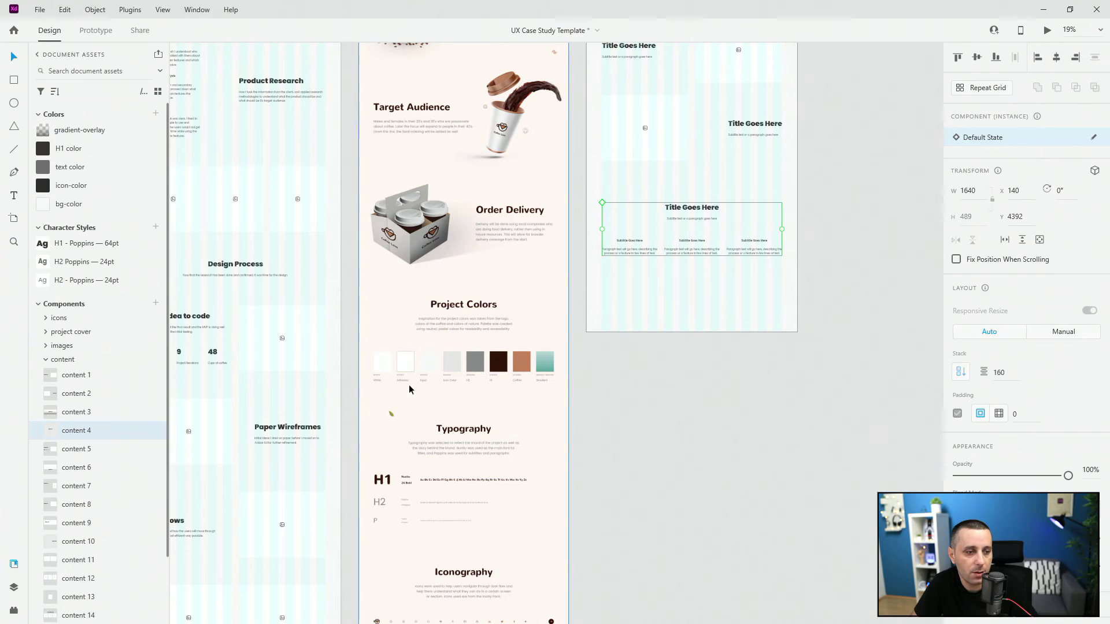
double_click(634, 245)
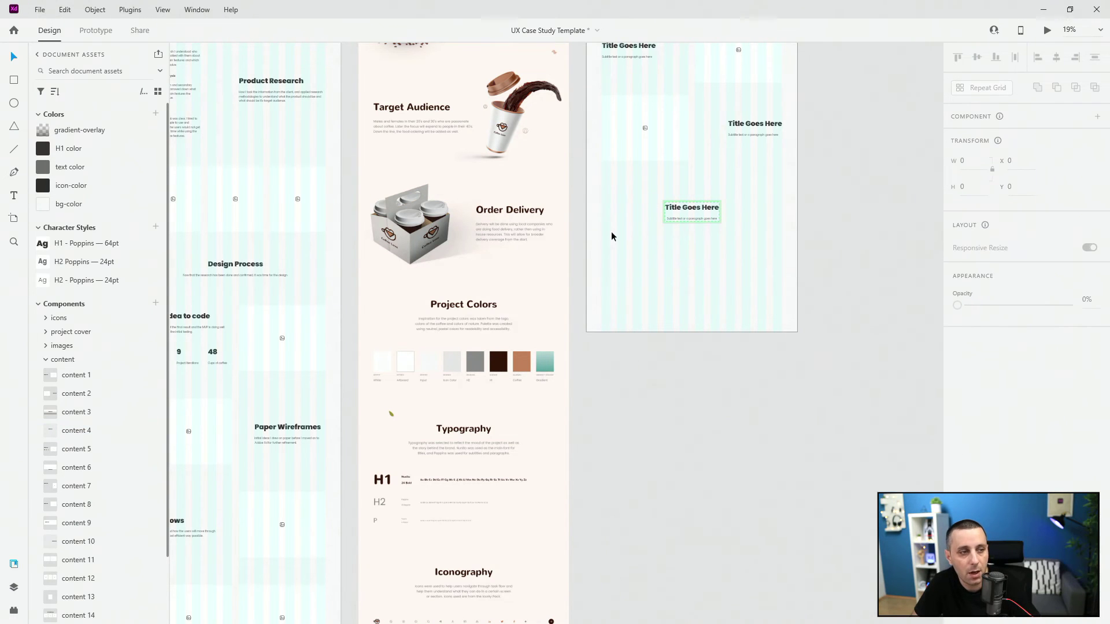
Examine the centred Design Process heading component on the Starting Example artboard.
drag(611, 237, 771, 421)
scroll(771, 421, up, 3)
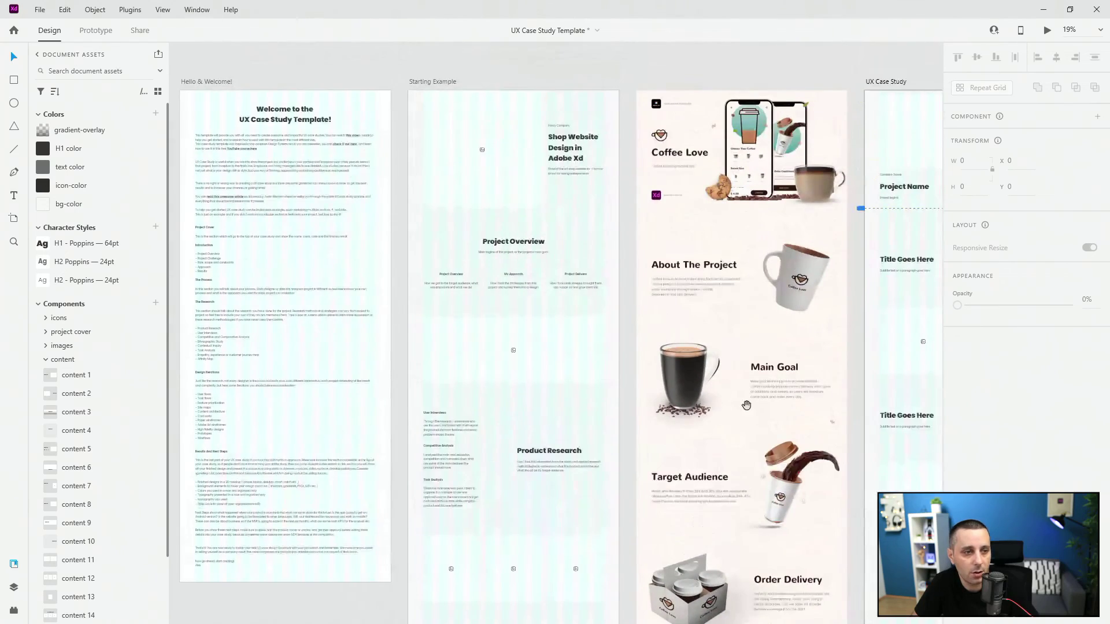
scroll(726, 413, down, 7)
scroll(726, 413, down, 2)
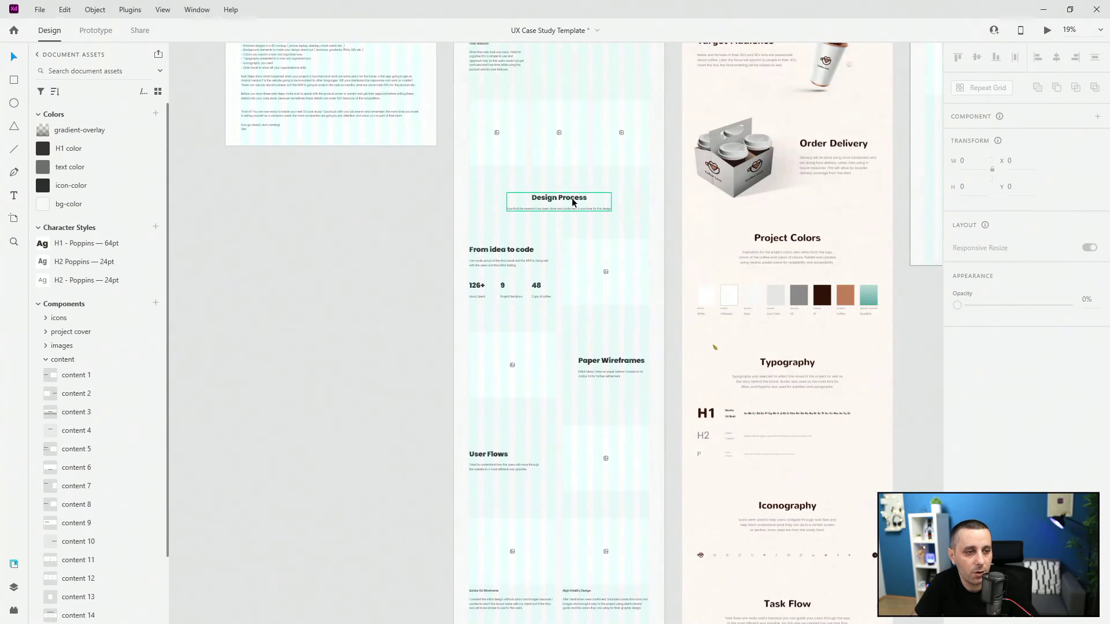
click(530, 201)
scroll(553, 216, right, 10)
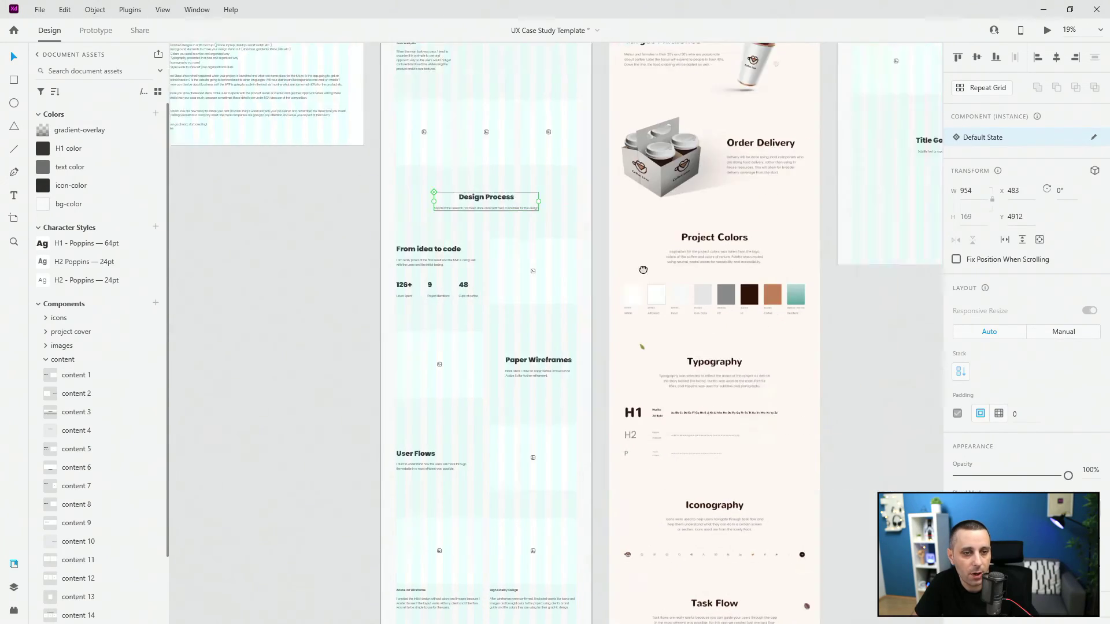
Change the centred heading at the end of the UX Case Study artboard to "Project Colors".
click(607, 200)
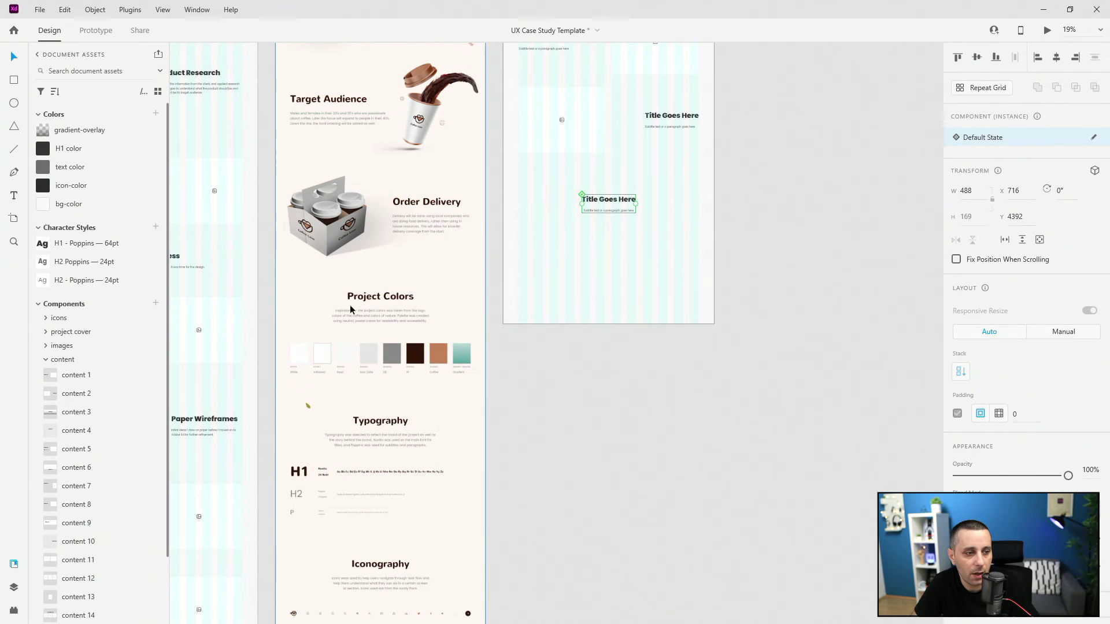
double_click(609, 198)
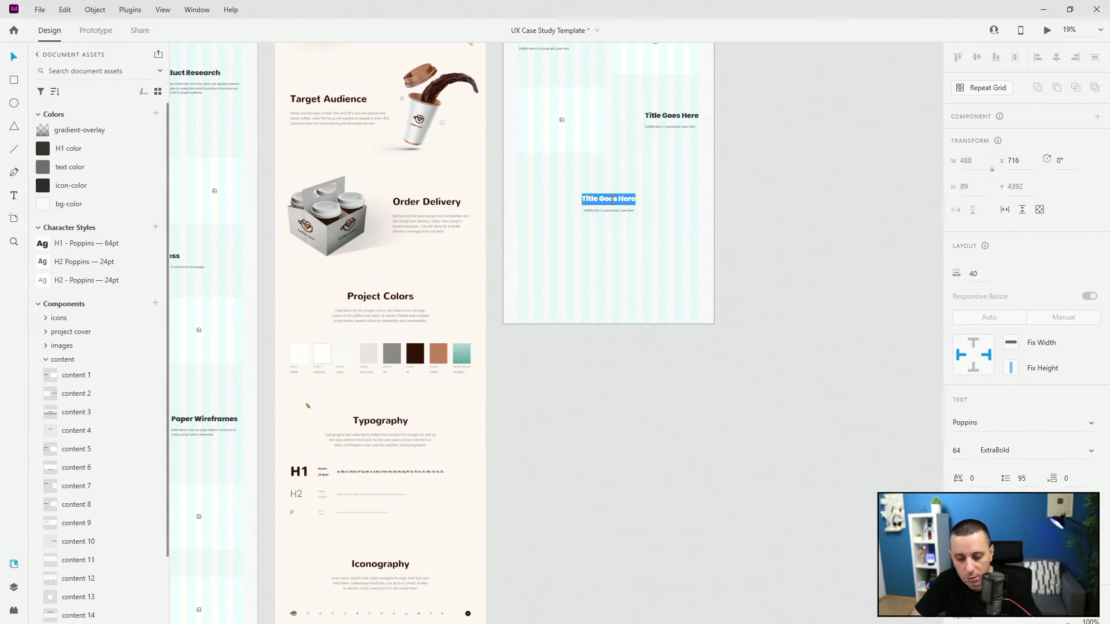
text(Project Colors)
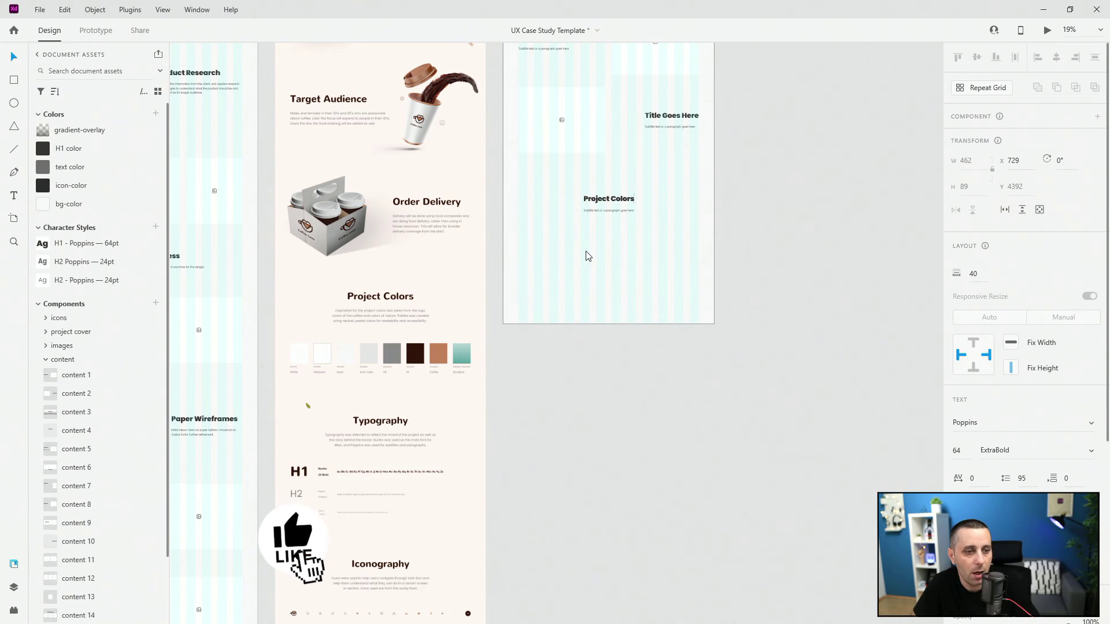
key(Escape)
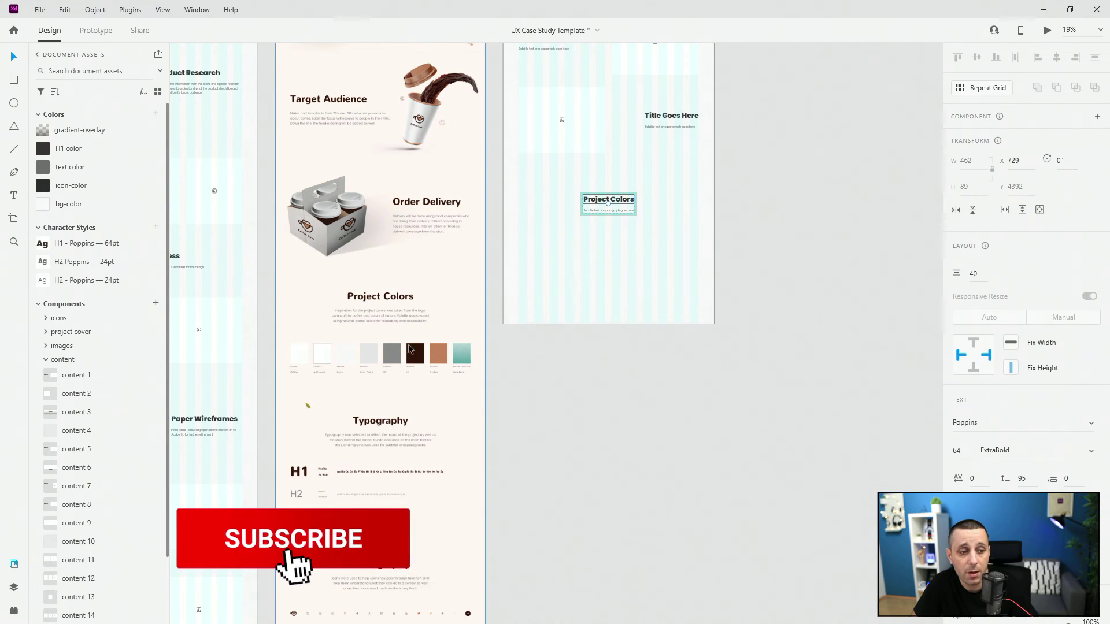
scroll(300, 392, up, 3)
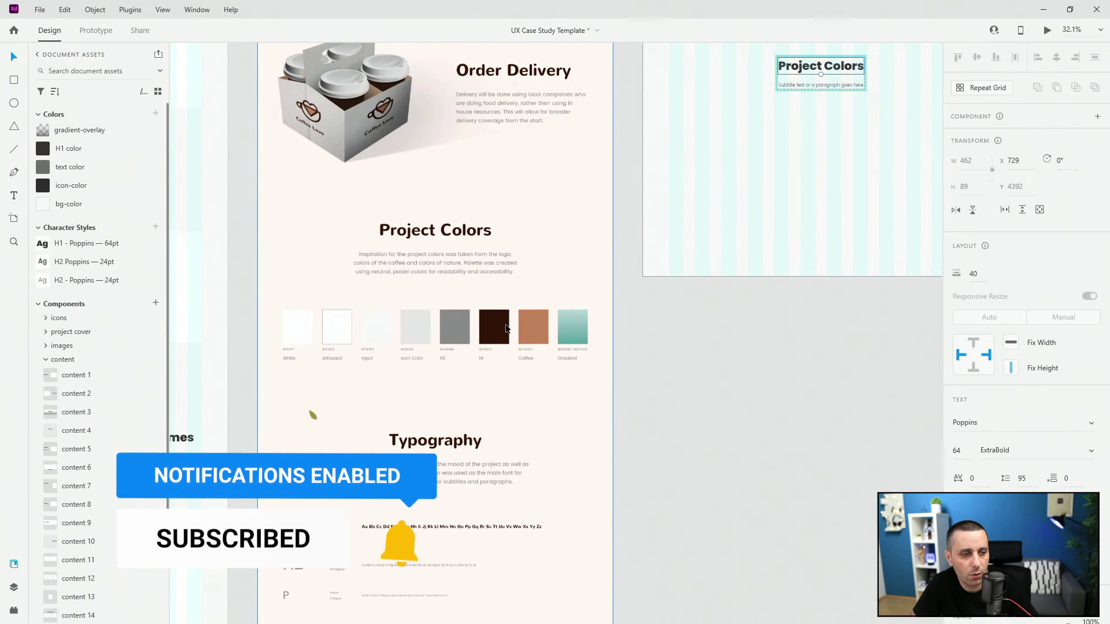
scroll(596, 356, down, 2)
scroll(597, 356, down, 1)
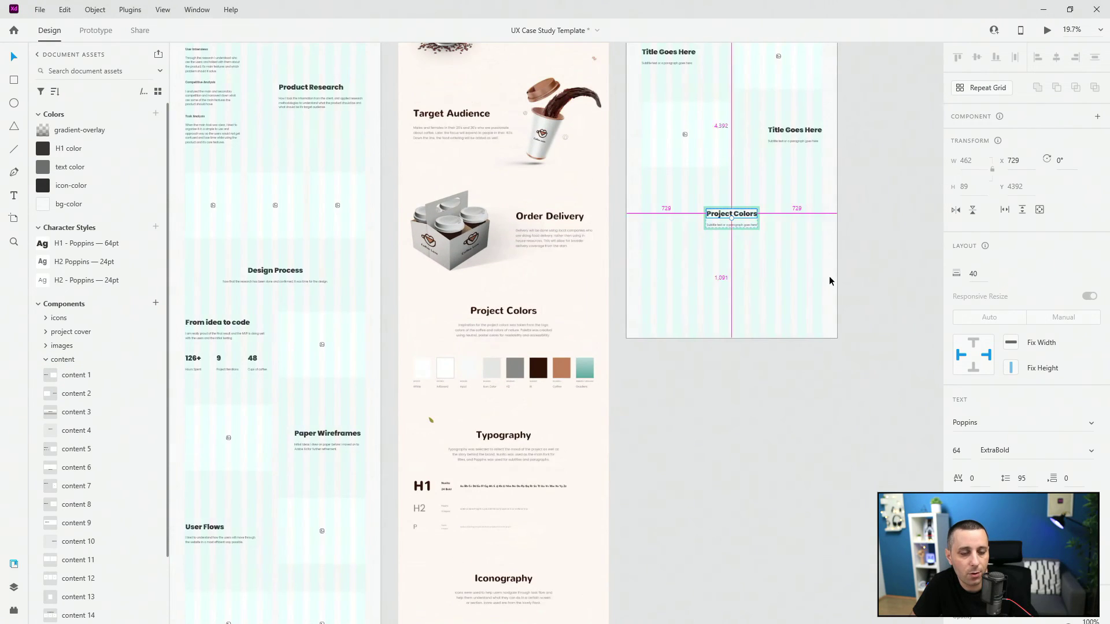
Place the img-2-col image component below the Project Colors heading at X 140, Y 4687 and shorten it to a height of 264.
scroll(829, 276, up, 3)
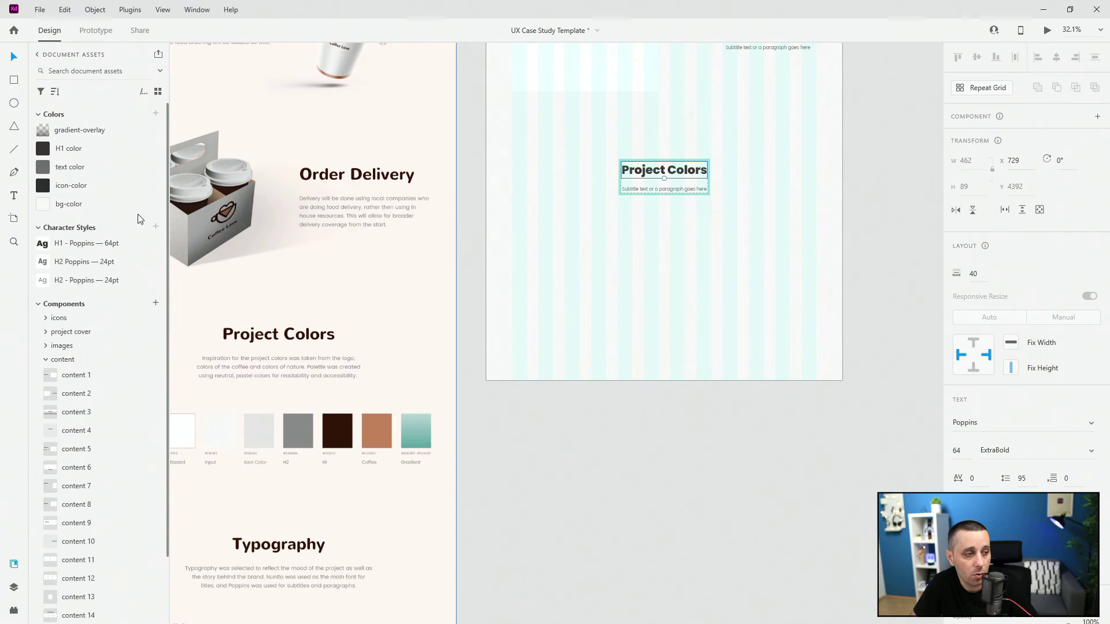
click(48, 360)
click(46, 345)
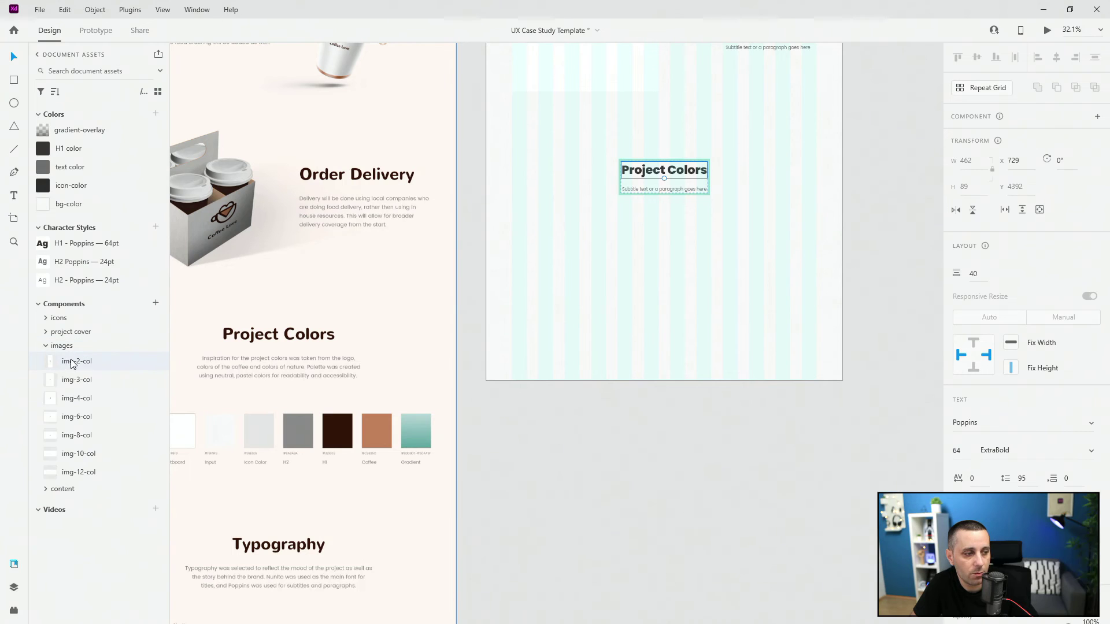
drag(81, 364, 552, 248)
key(ctrl+z)
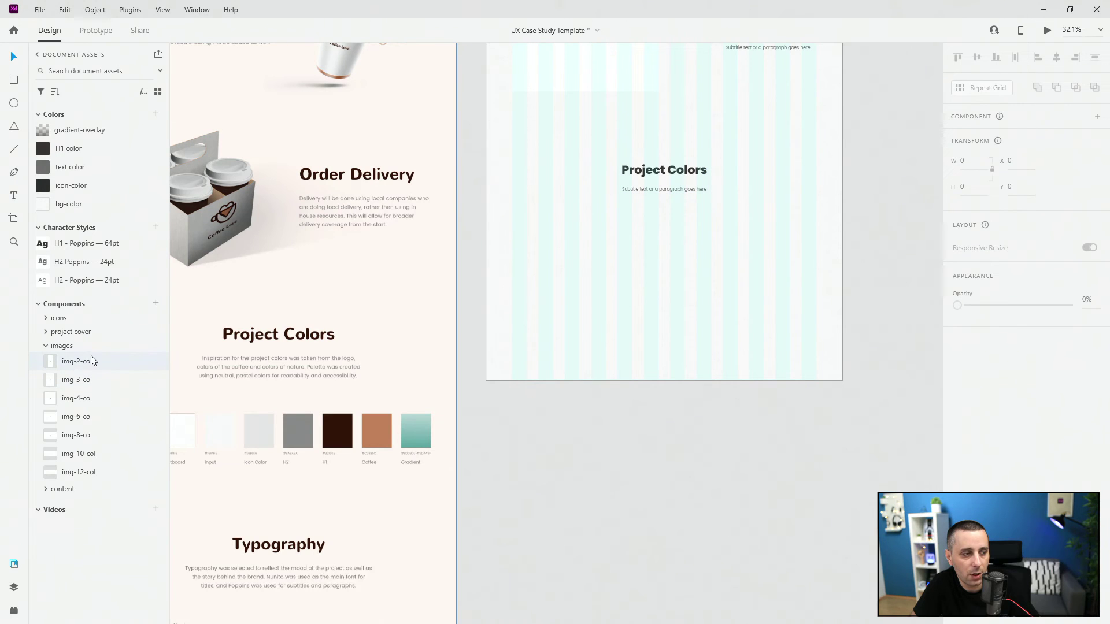
drag(79, 364, 562, 255)
drag(534, 302, 537, 245)
drag(539, 294, 542, 264)
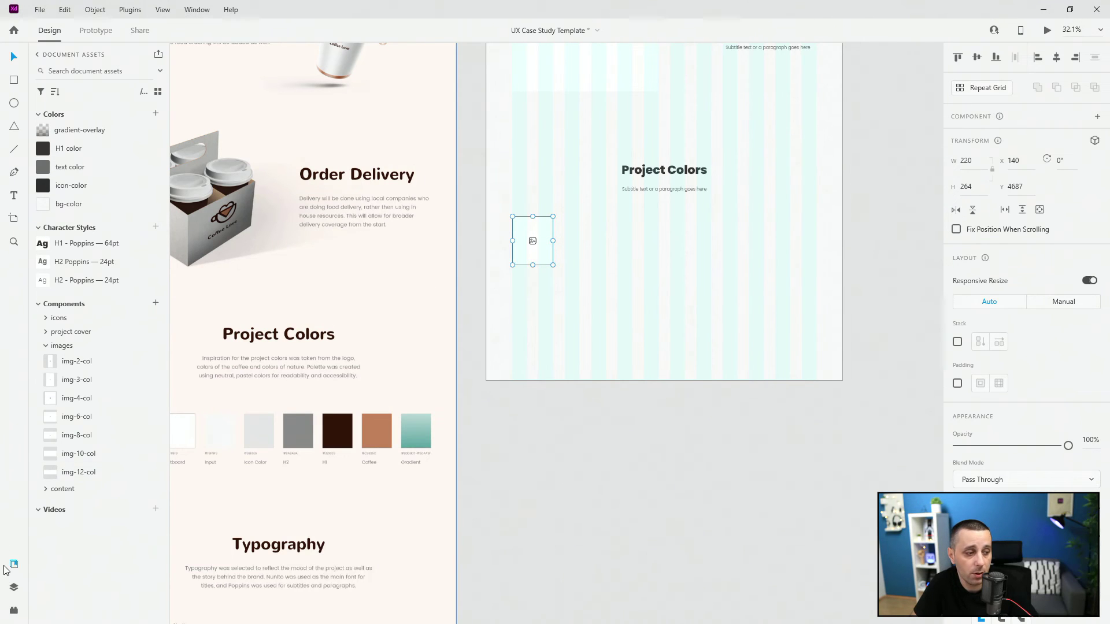
Name the image placeholder's group "colors" and make it a horizontal stack.
click(14, 587)
double_click(58, 99)
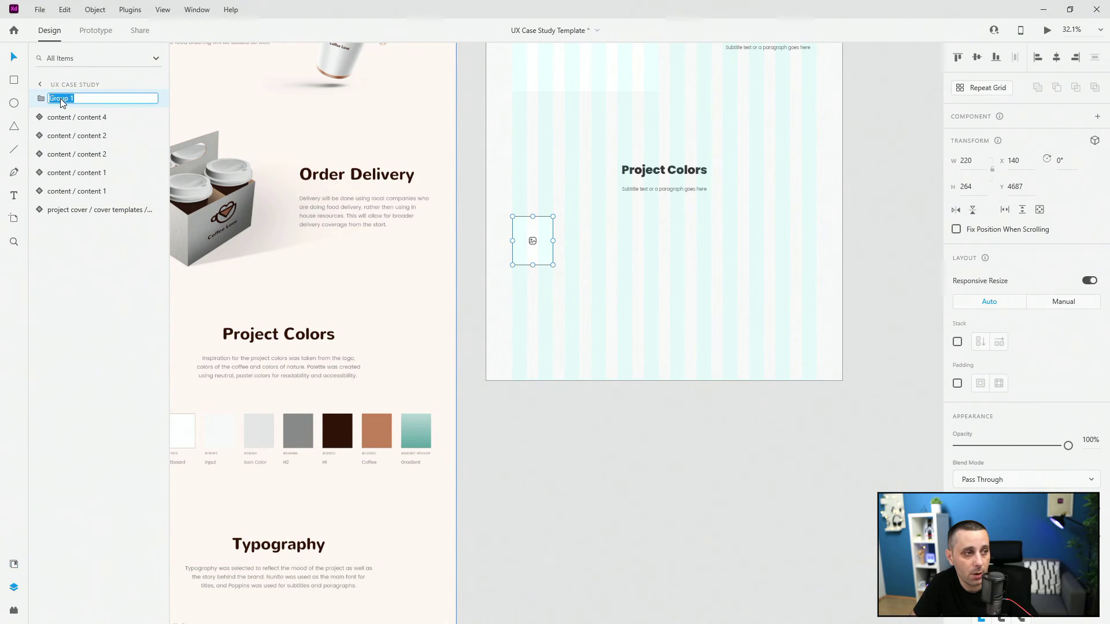
text(colors)
key(Return)
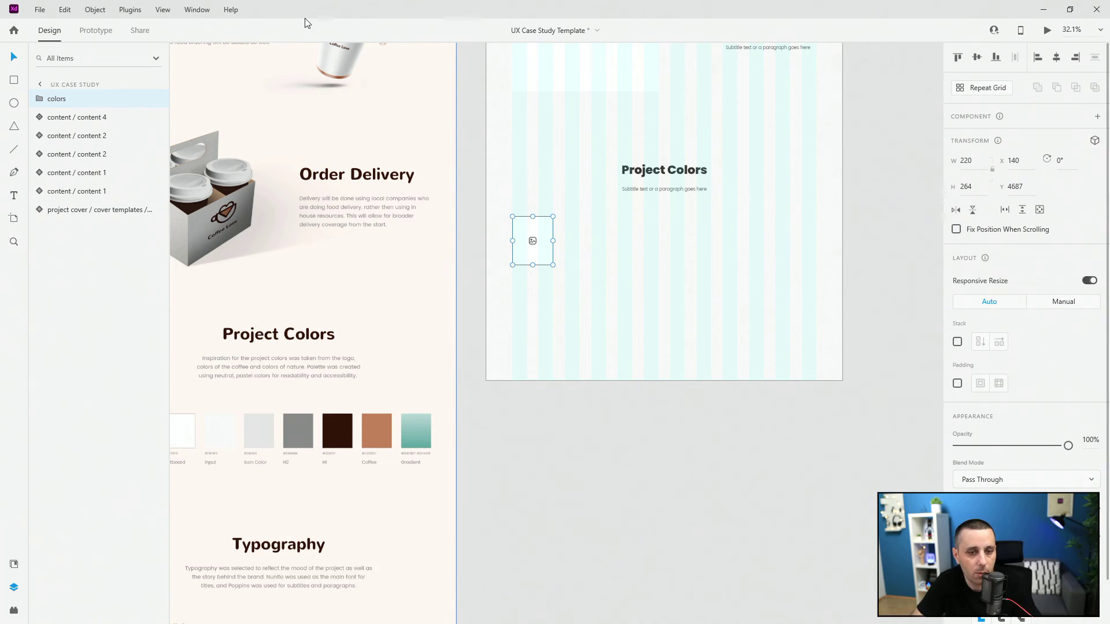
click(957, 342)
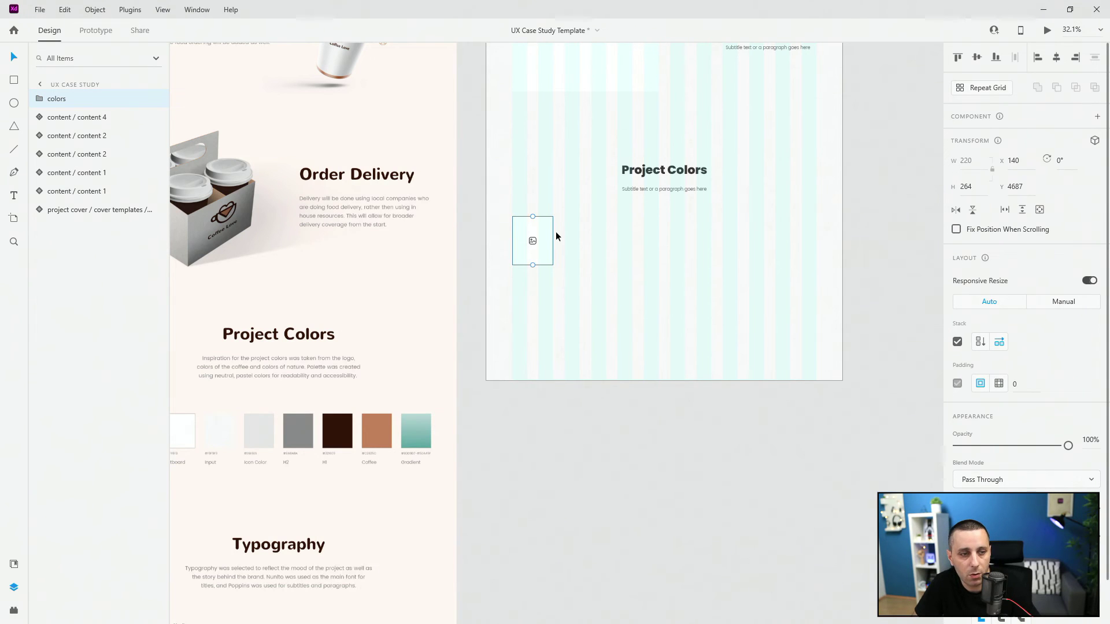
Duplicate the img-2-col placeholder inside the colors stack six times to form a row of seven.
click(537, 233)
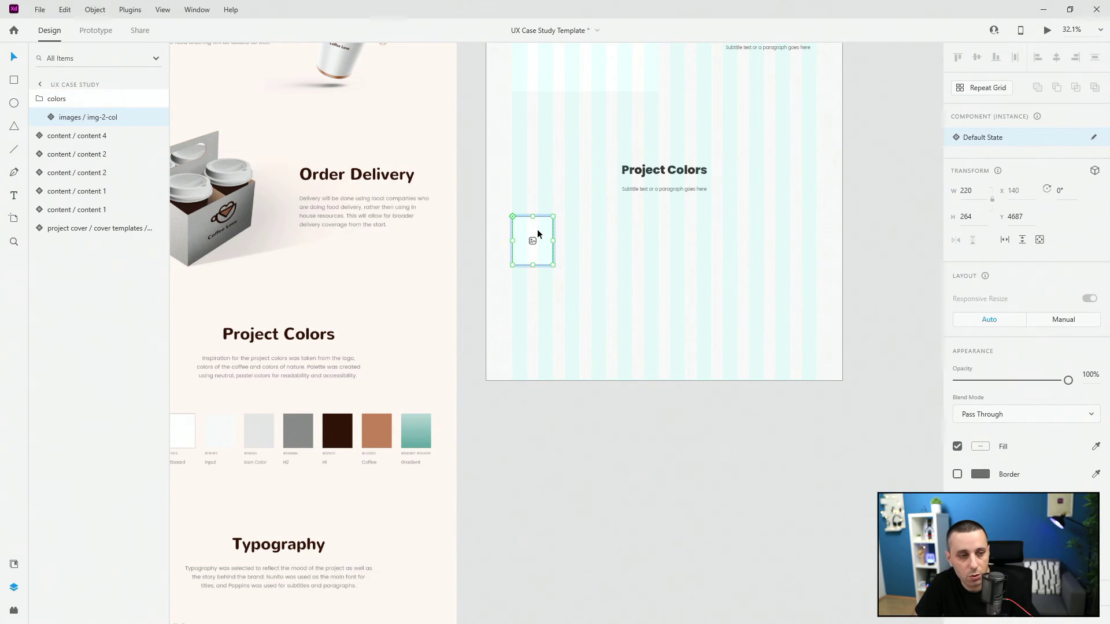
key(ctrl+d)
key(ctrl+d)
key(ctrl+d)
key(ctrl+d)
key(ctrl+d)
key(ctrl+d)
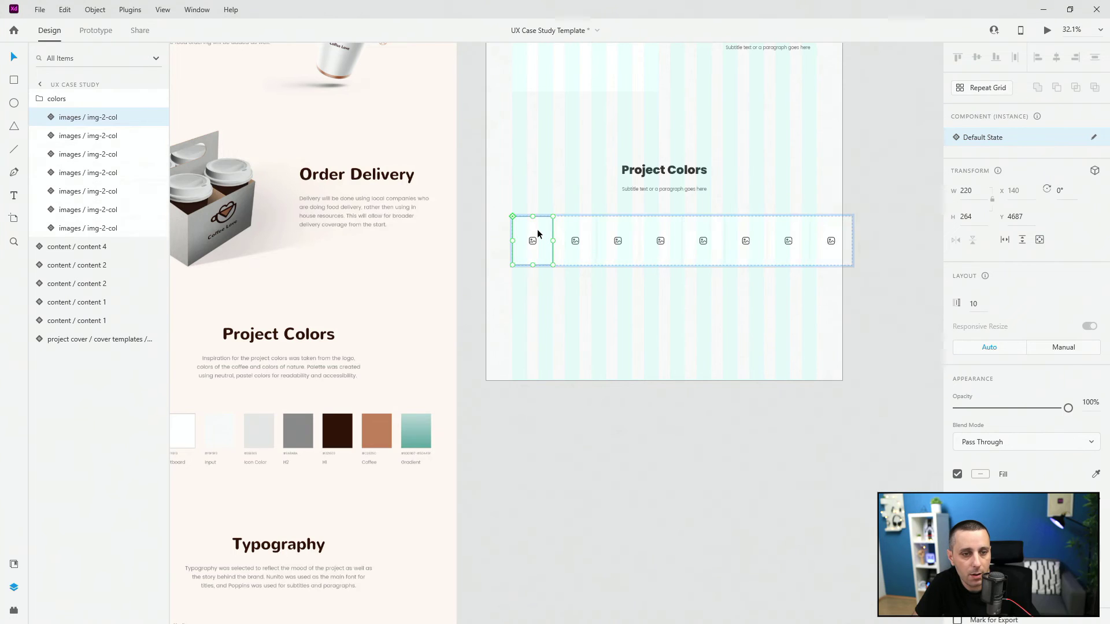
Set the spacing between the placeholders in the colors stack to 16.
click(51, 103)
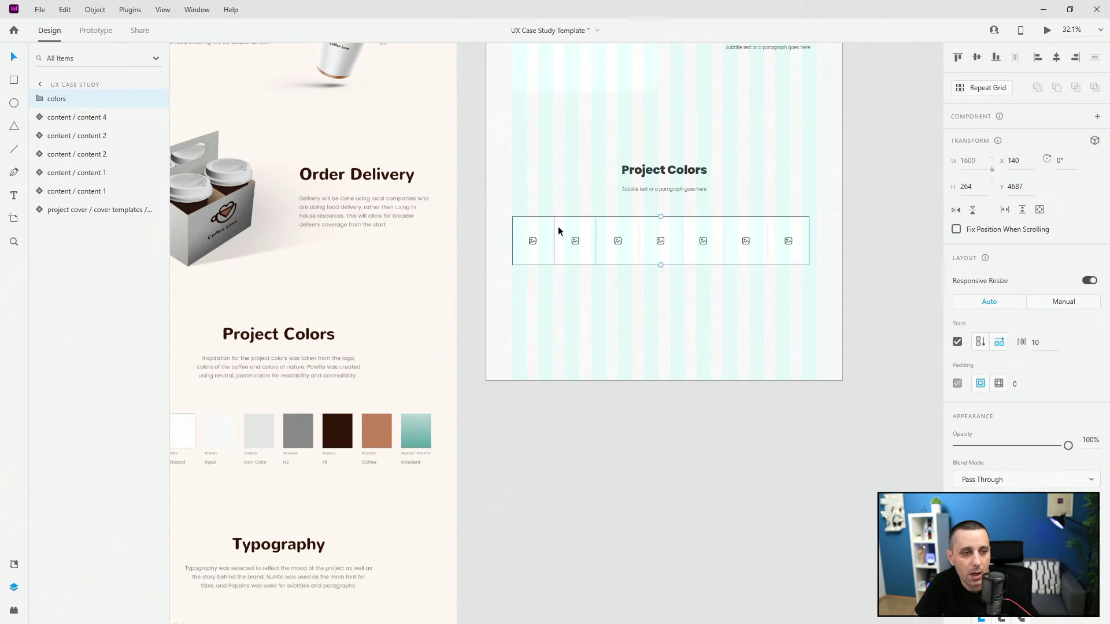
scroll(820, 252, up, 3)
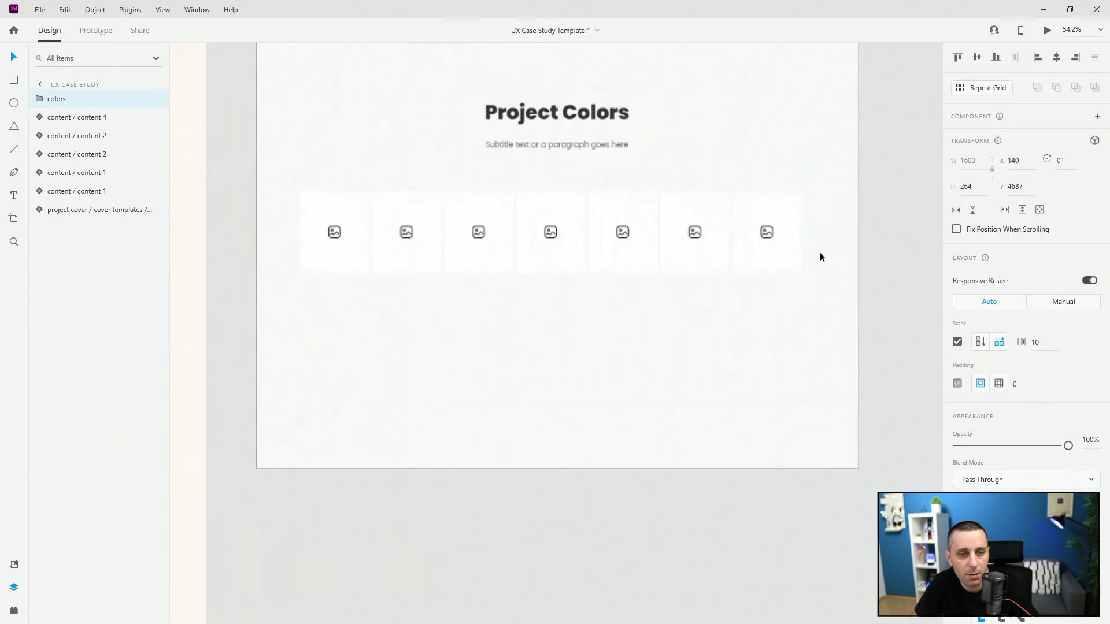
click(1049, 347)
text(14)
key(Return)
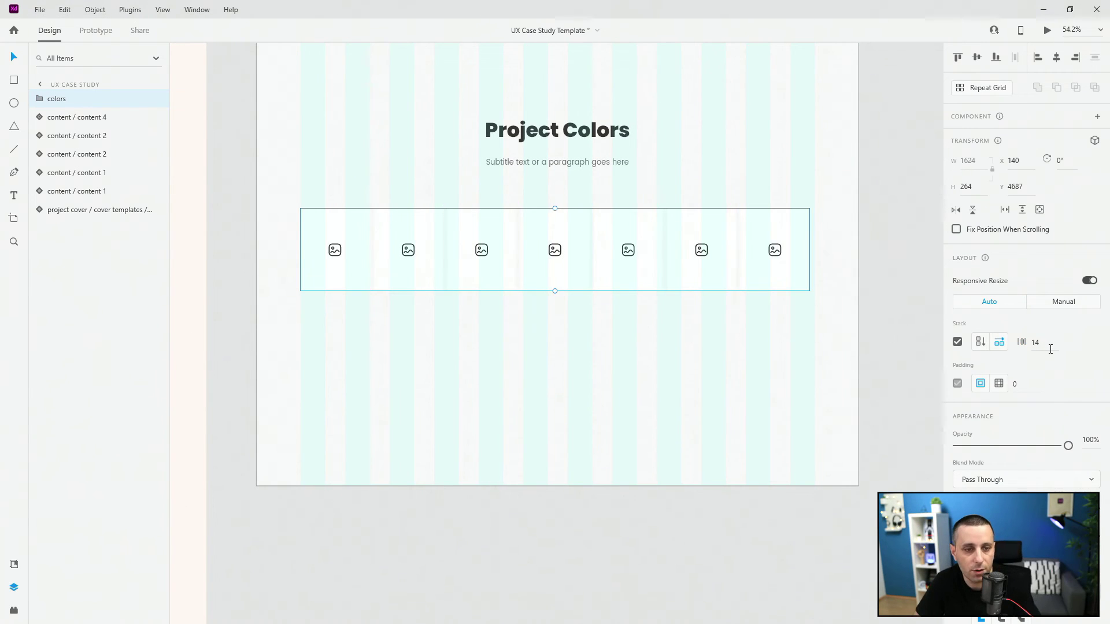
click(1050, 348)
text(16)
key(Return)
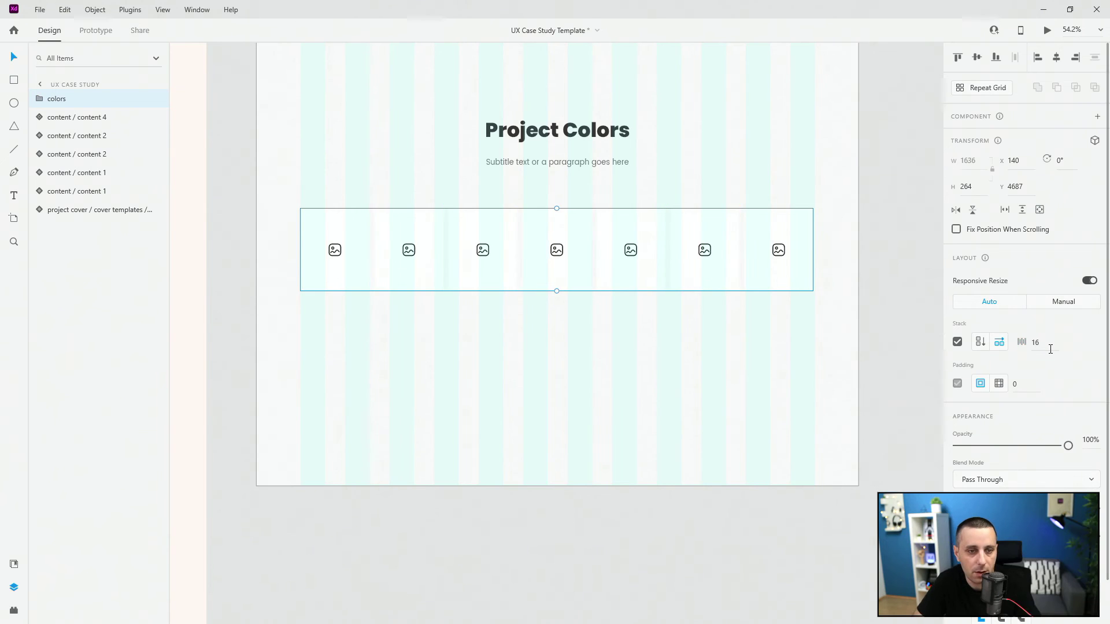
Compare the UX Case Study artboard with the Coffee Love example's remaining sections, from Typography down to Paper Wireframes.
scroll(793, 243, down, 6)
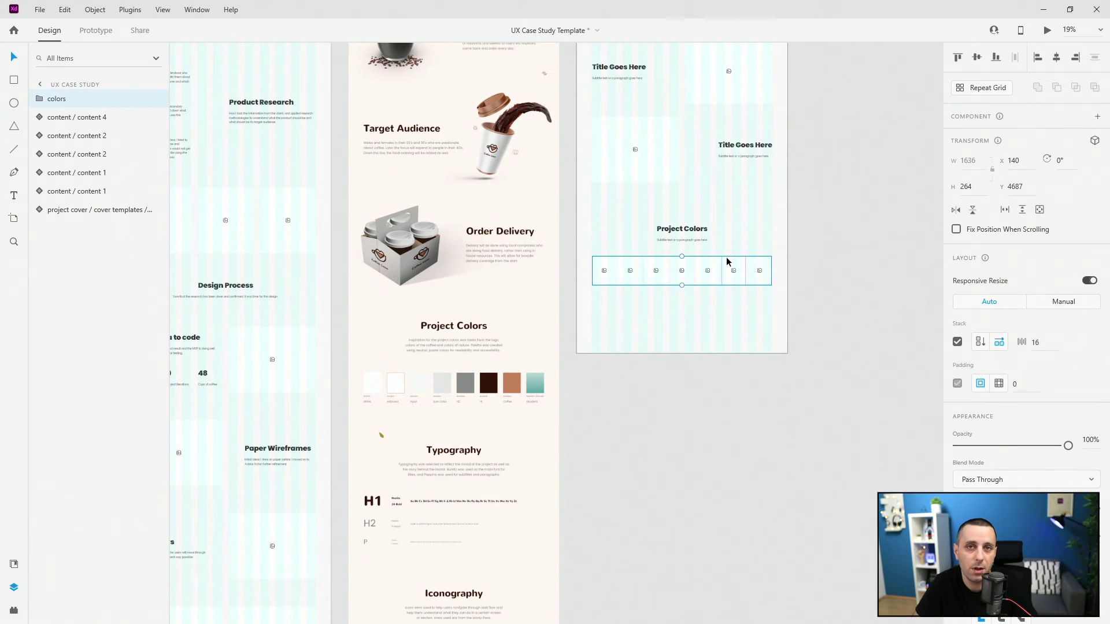
scroll(653, 303, down, 4)
scroll(570, 322, up, 1)
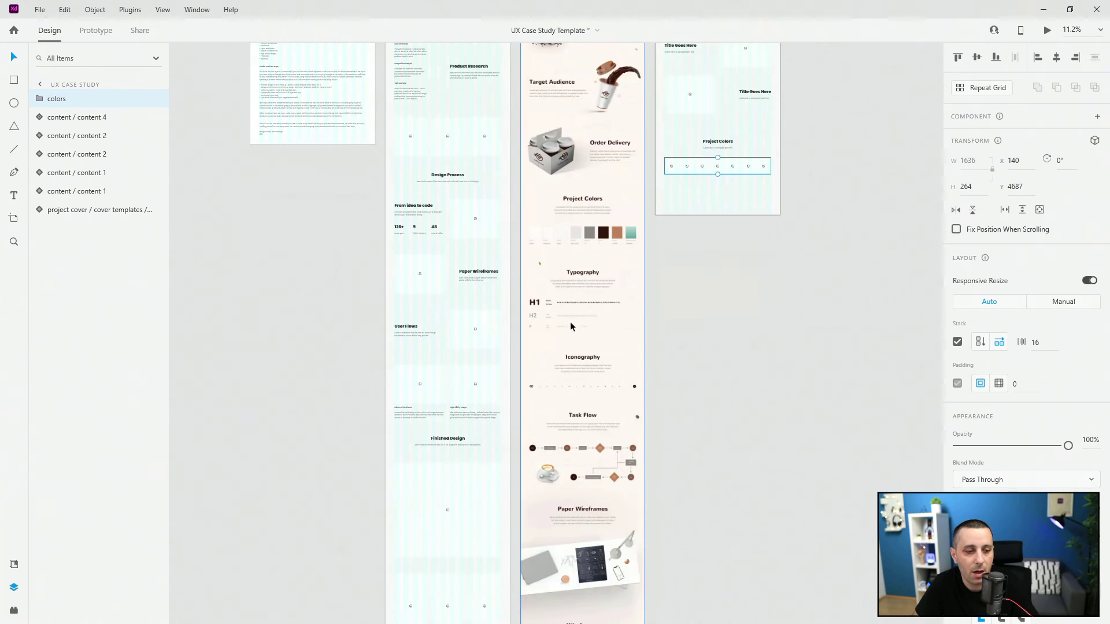
key(alt)
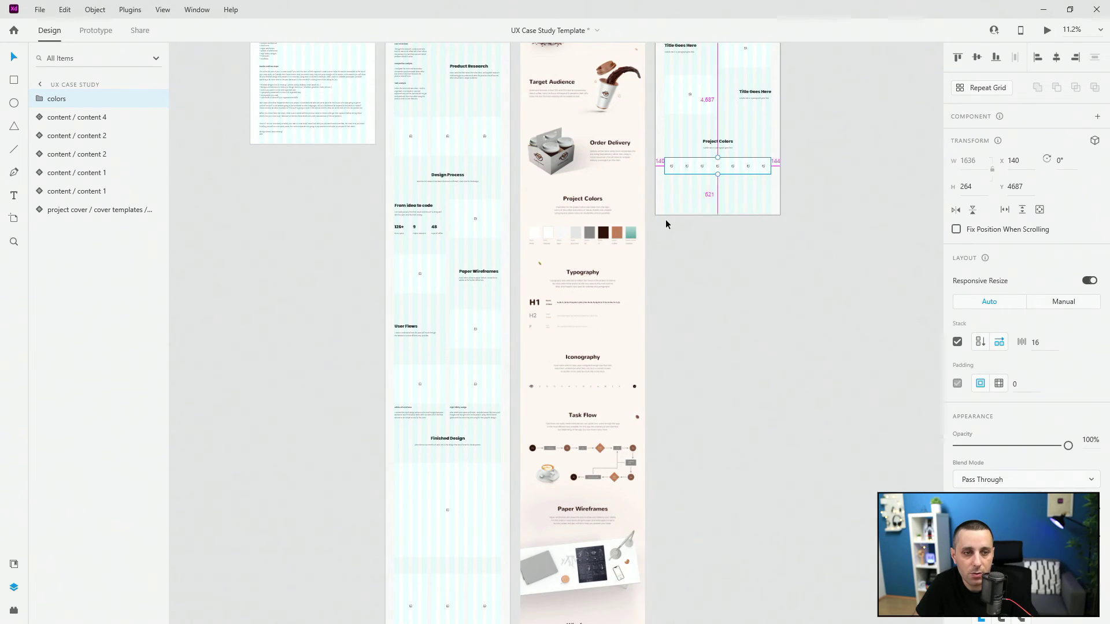
scroll(653, 260, up, 2)
scroll(643, 301, down, 2)
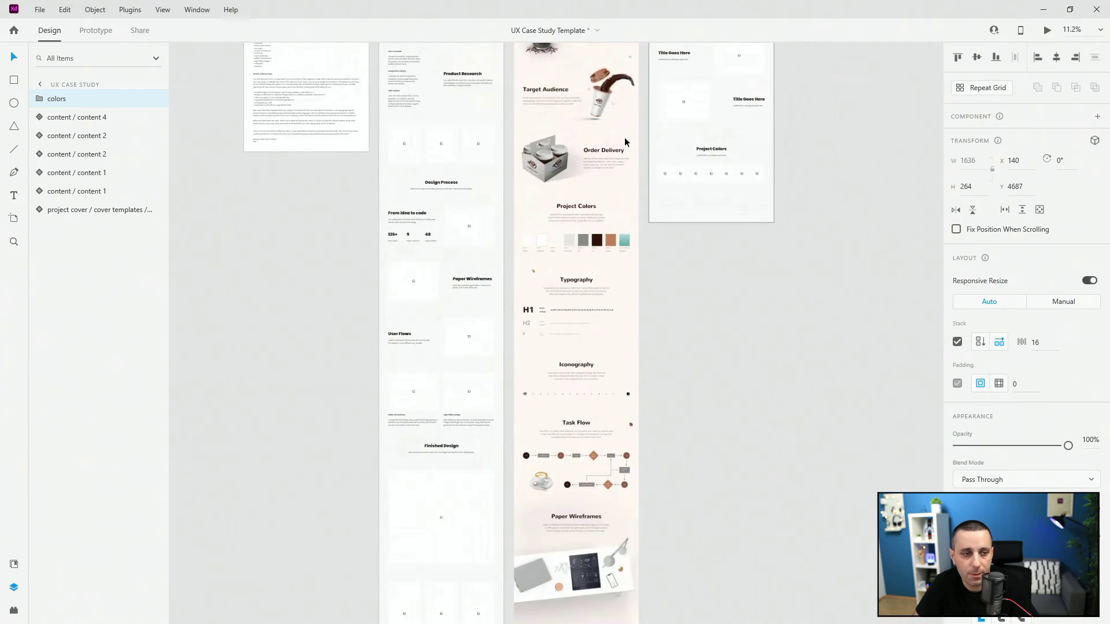
scroll(662, 256, up, 1)
drag(813, 151, 792, 414)
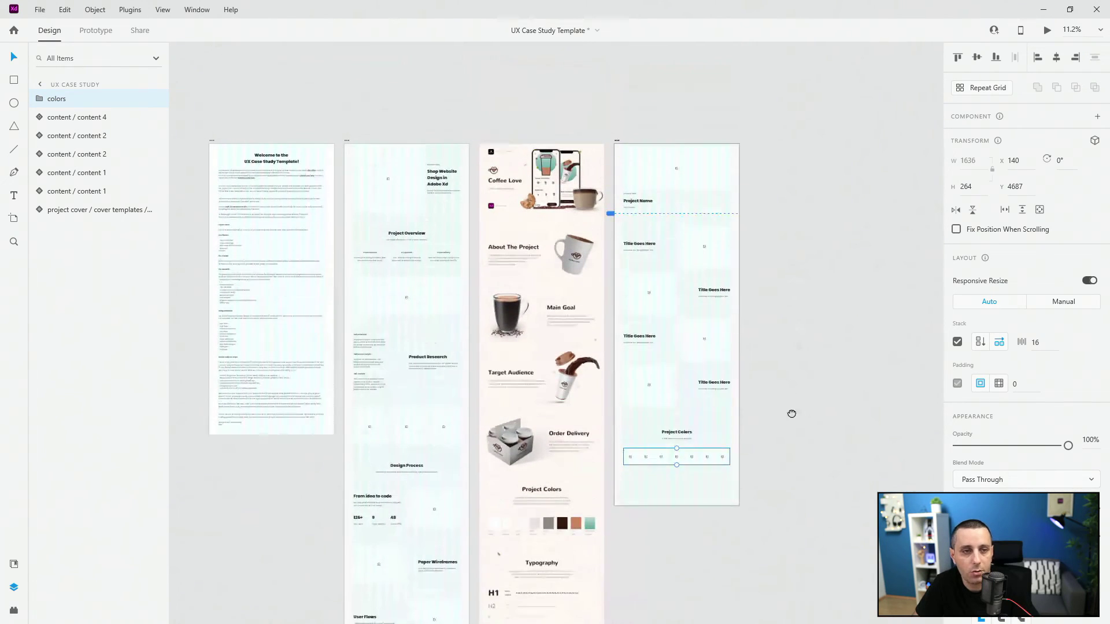
Delete everything on the UX Case Study artboard and set the artboard's height to 1080.
scroll(791, 413, up, 1)
key(ctrl+a)
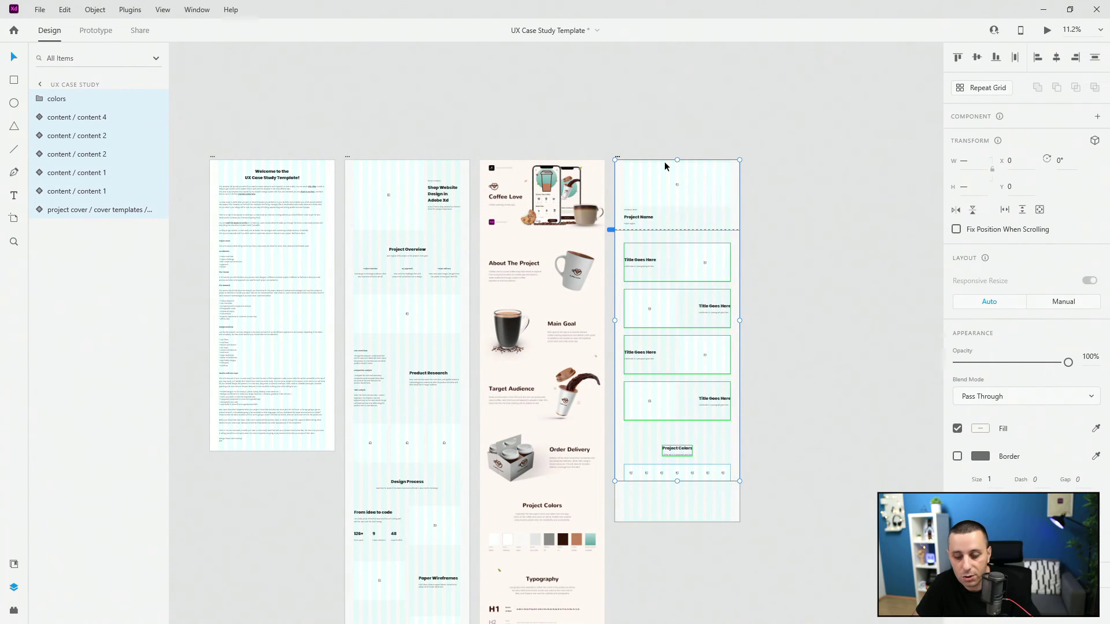
key(Delete)
click(639, 165)
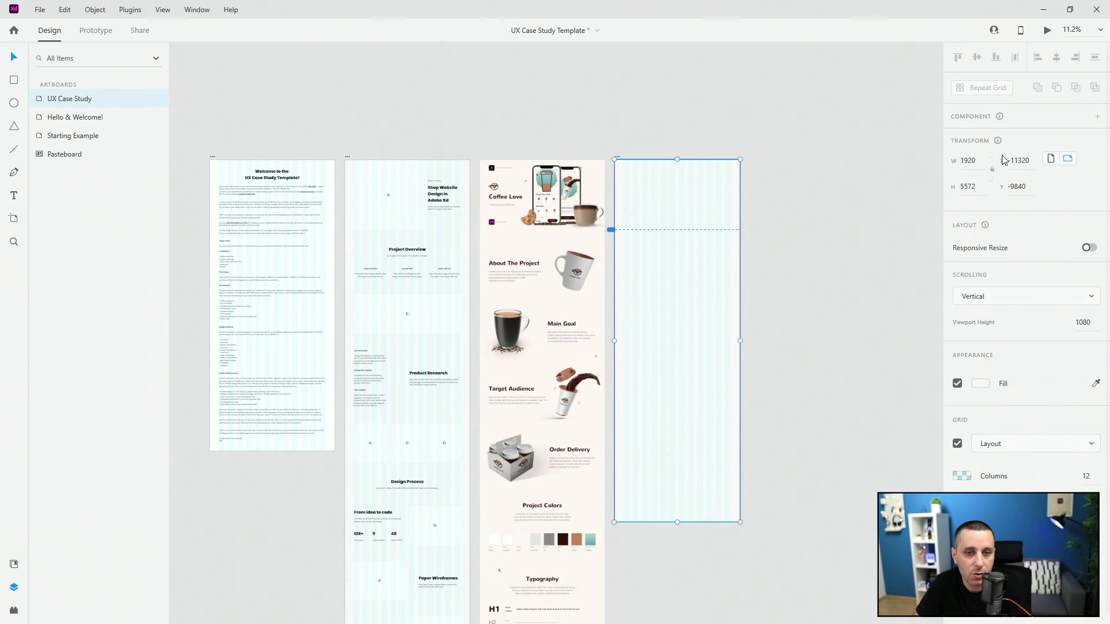
click(977, 187)
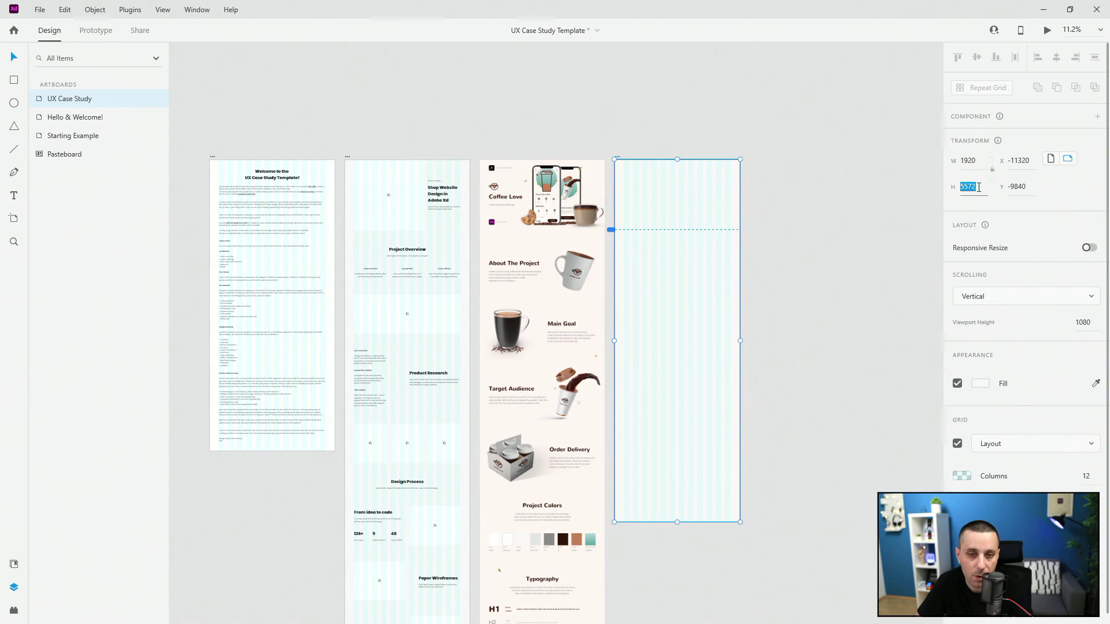
text(1)
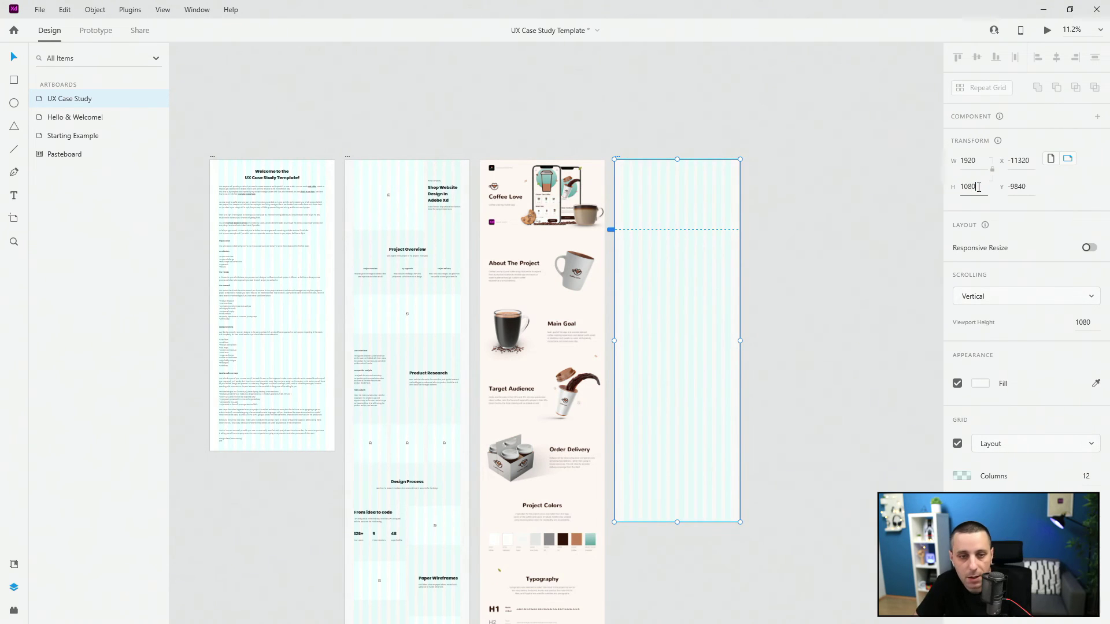
text(080)
key(Return)
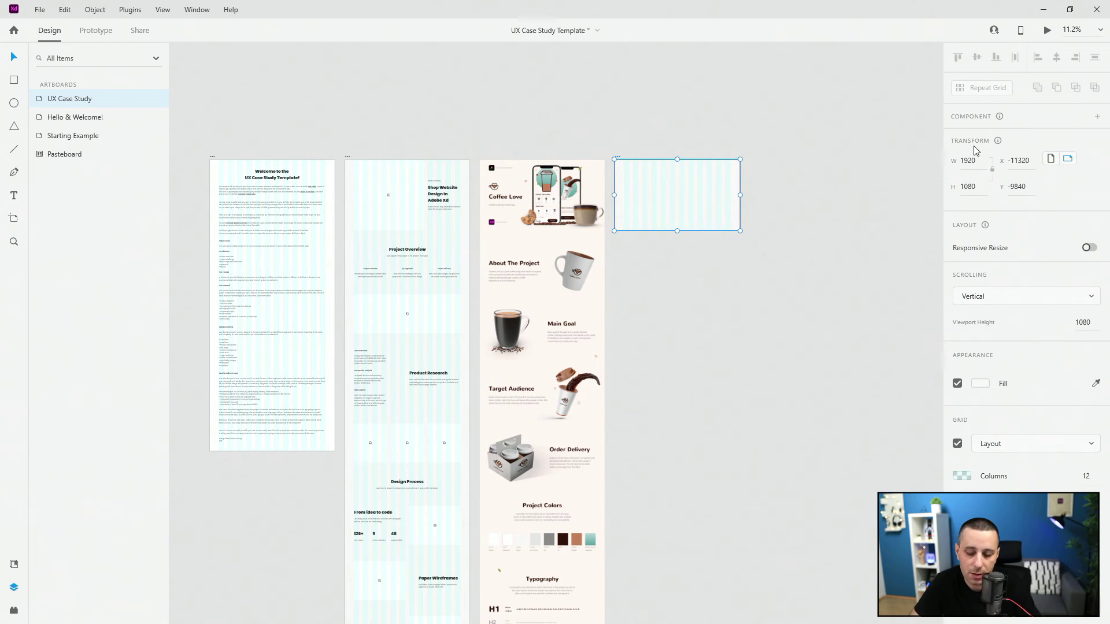
Try recolouring the H1 color document asset to the red #D44646.
key(ctrl+0)
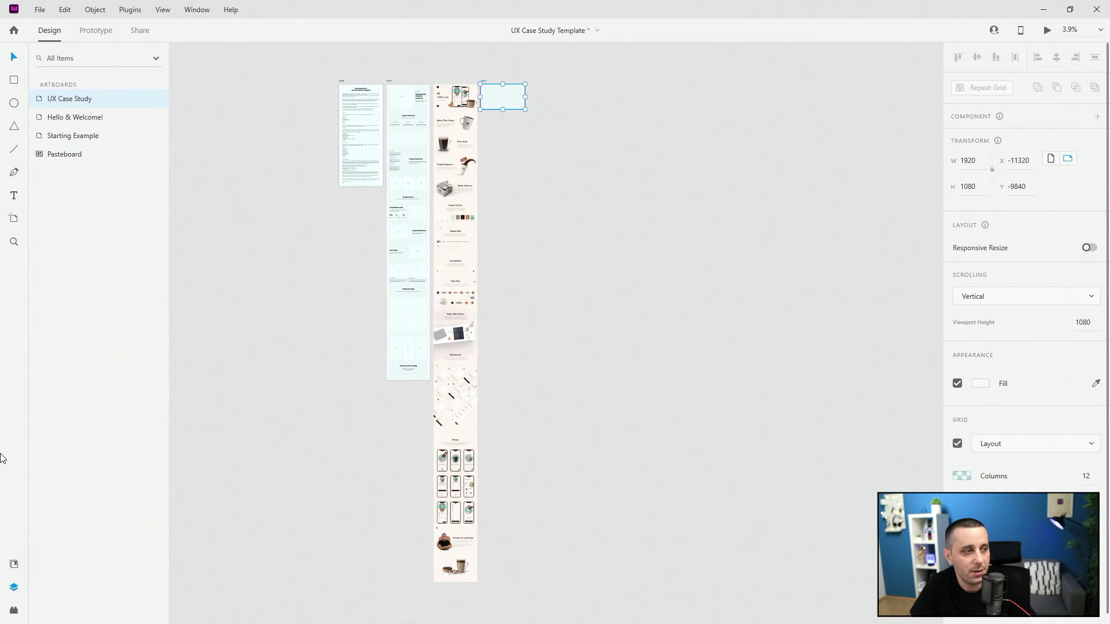
click(14, 564)
scroll(341, 76, up, 3)
scroll(338, 75, up, 1)
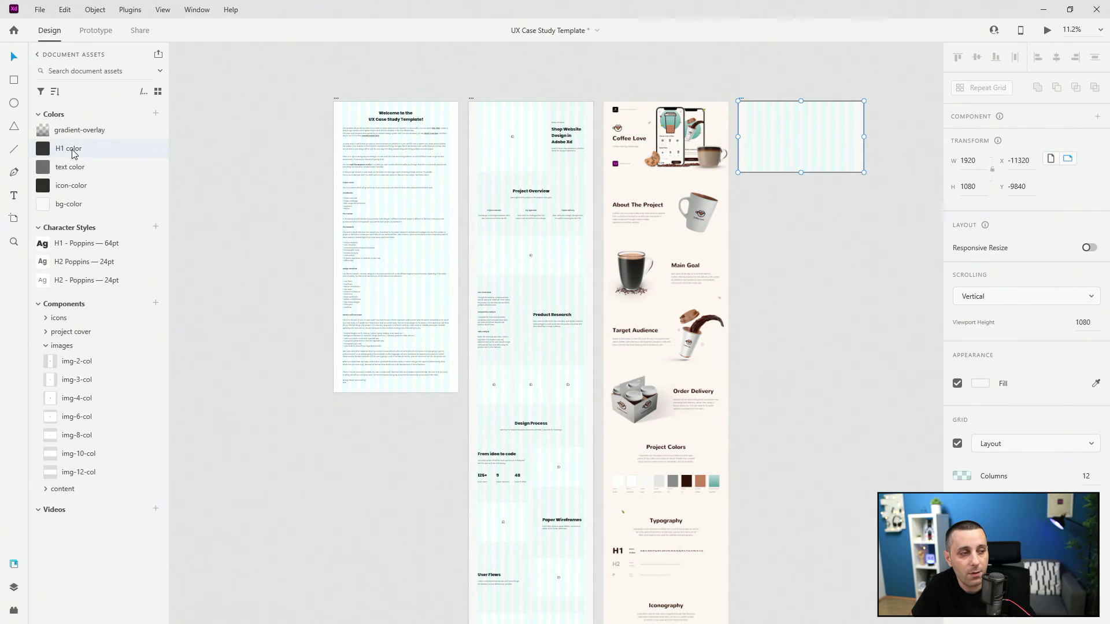
right_click(73, 154)
click(101, 194)
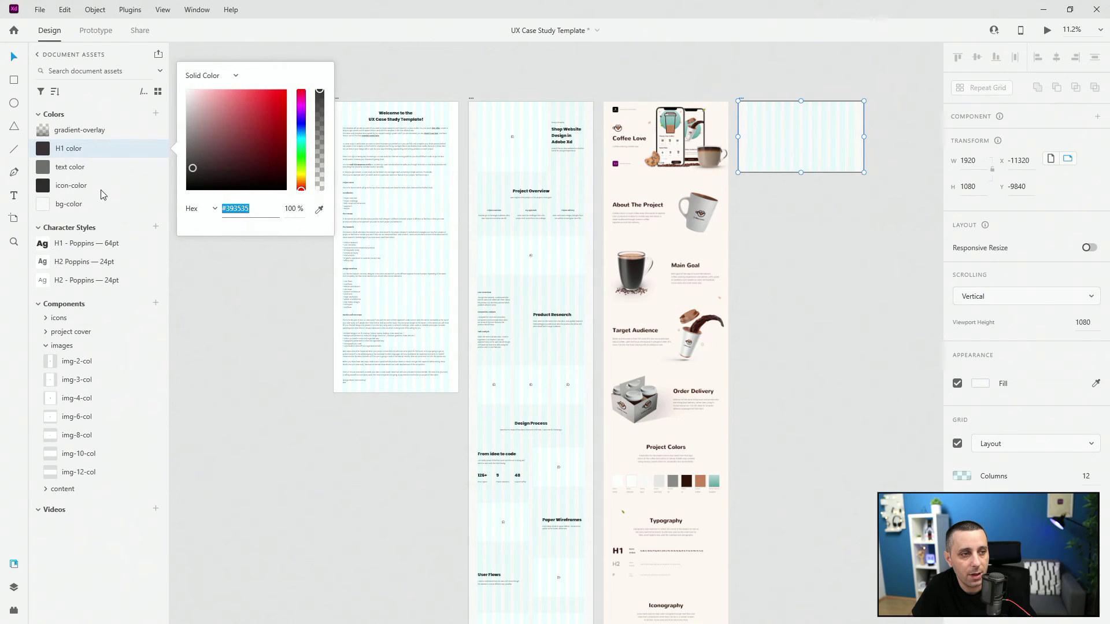
mouse_move(241, 118)
mouse_down()
mouse_move(197, 166)
mouse_move(239, 147)
mouse_move(253, 108)
mouse_up()
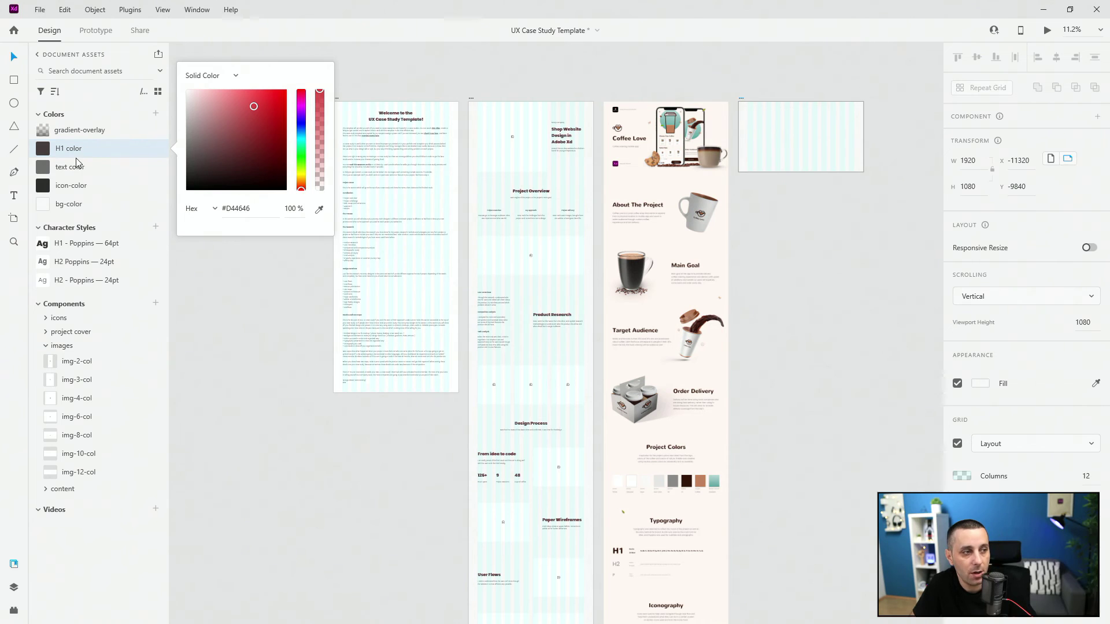
Try recolouring the H1 - Poppins 64pt character style to the red #E81C1C.
click(79, 243)
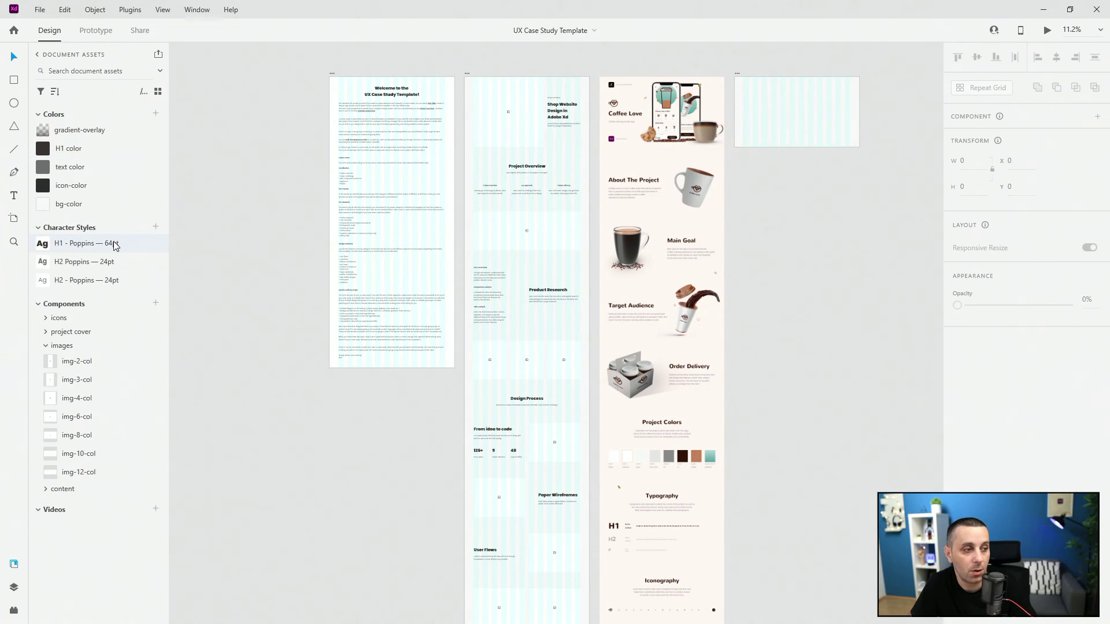
right_click(114, 245)
click(134, 272)
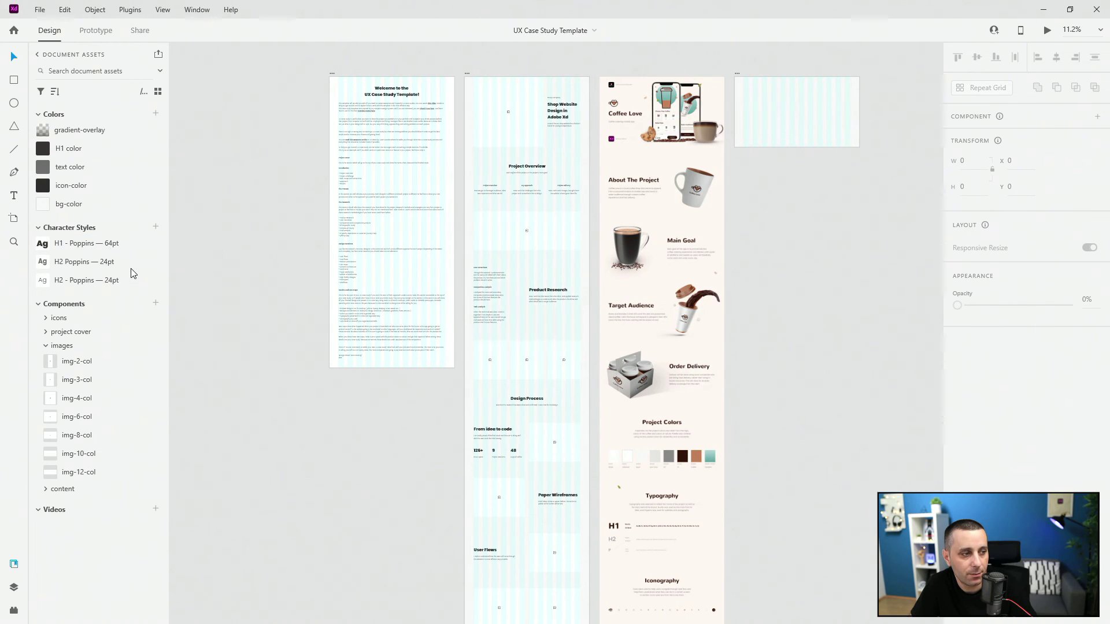
mouse_move(242, 270)
mouse_down()
mouse_move(273, 241)
mouse_move(308, 239)
mouse_move(276, 243)
mouse_up()
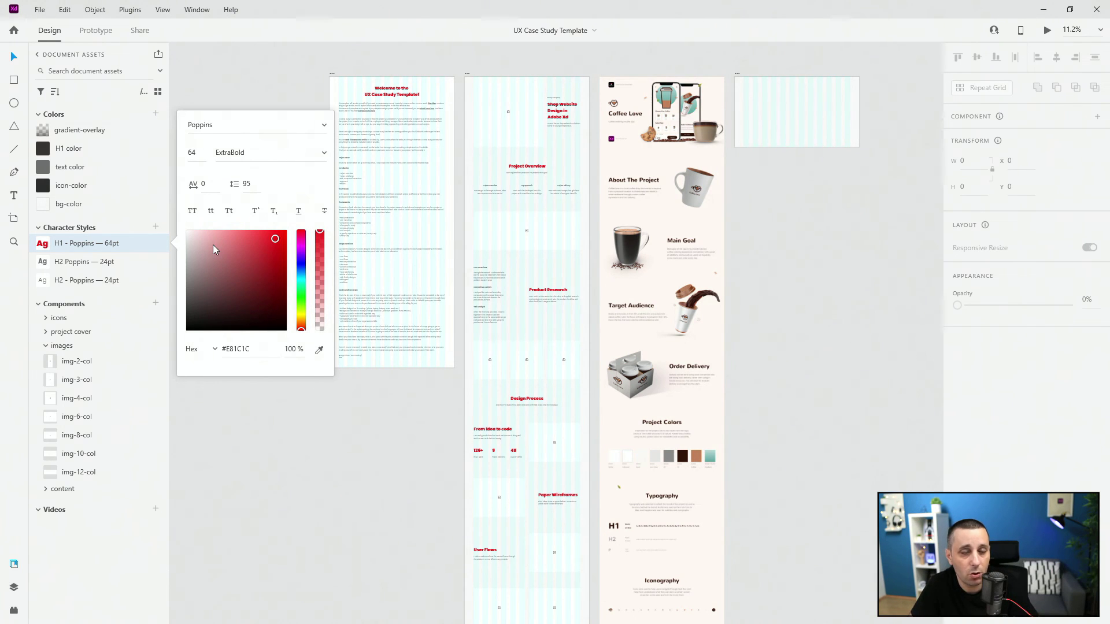
key(Escape)
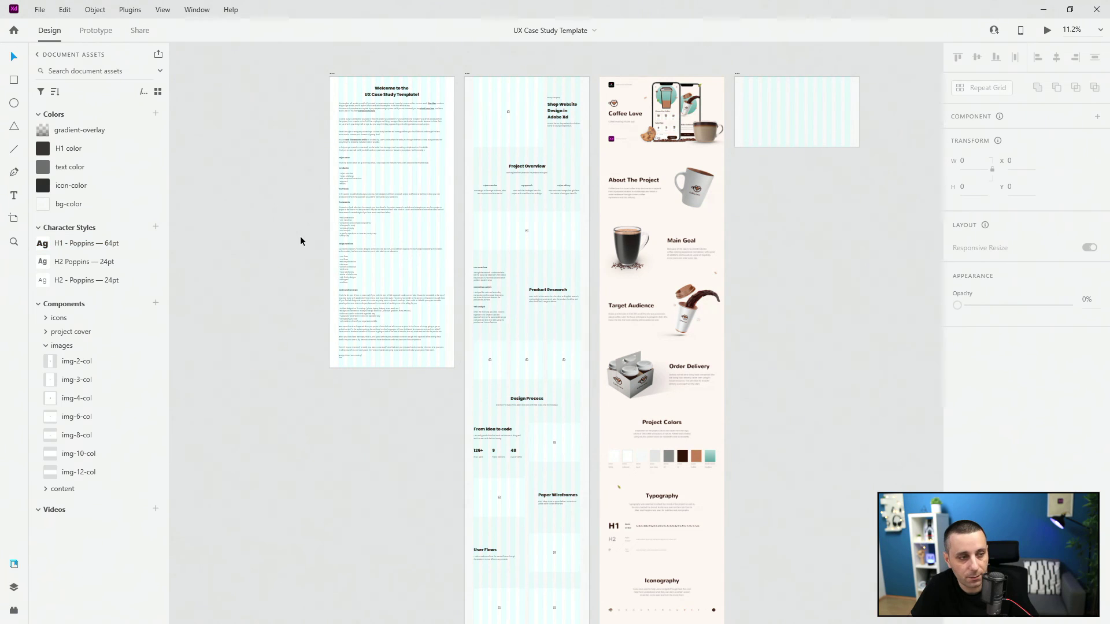
Try changing the H1 - Poppins 64pt character style's font to Playfair Display.
scroll(547, 102, up, 3)
scroll(547, 101, up, 2)
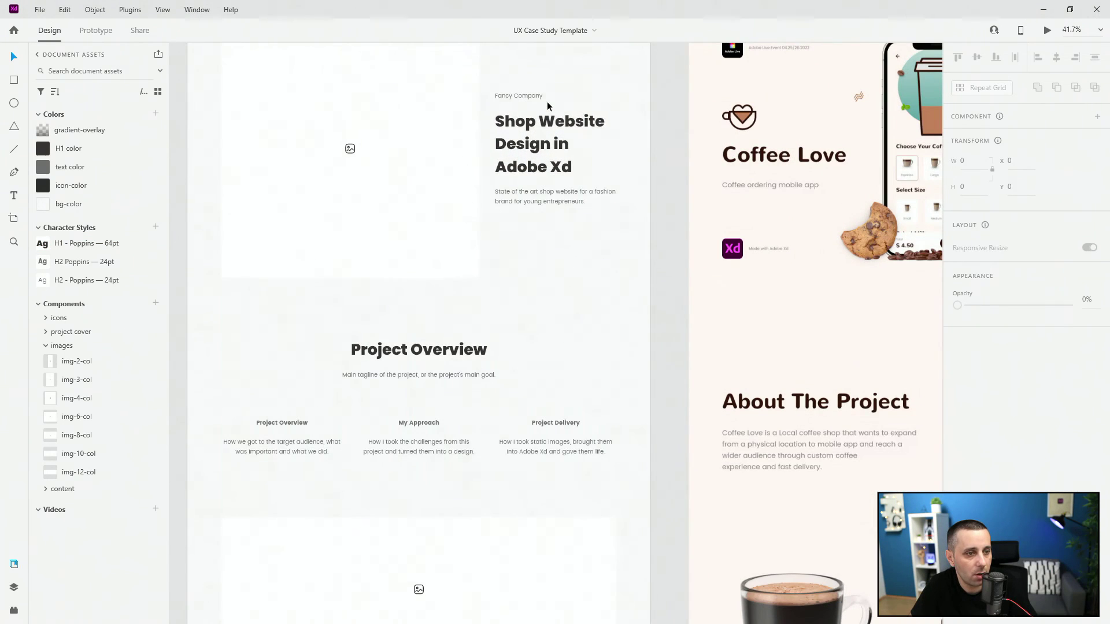
right_click(91, 244)
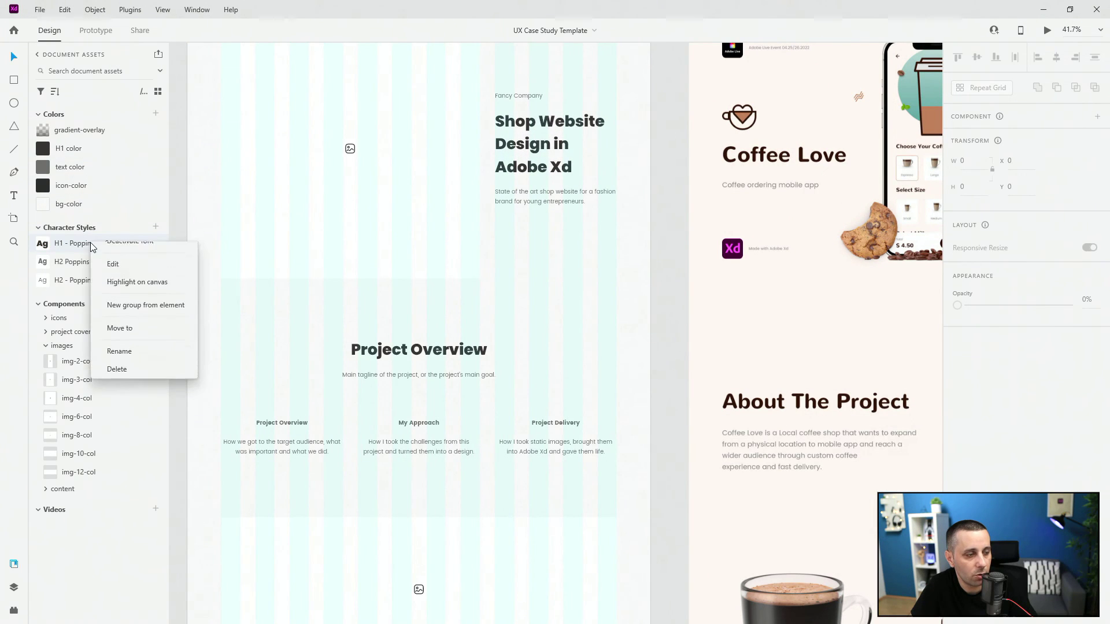
click(113, 265)
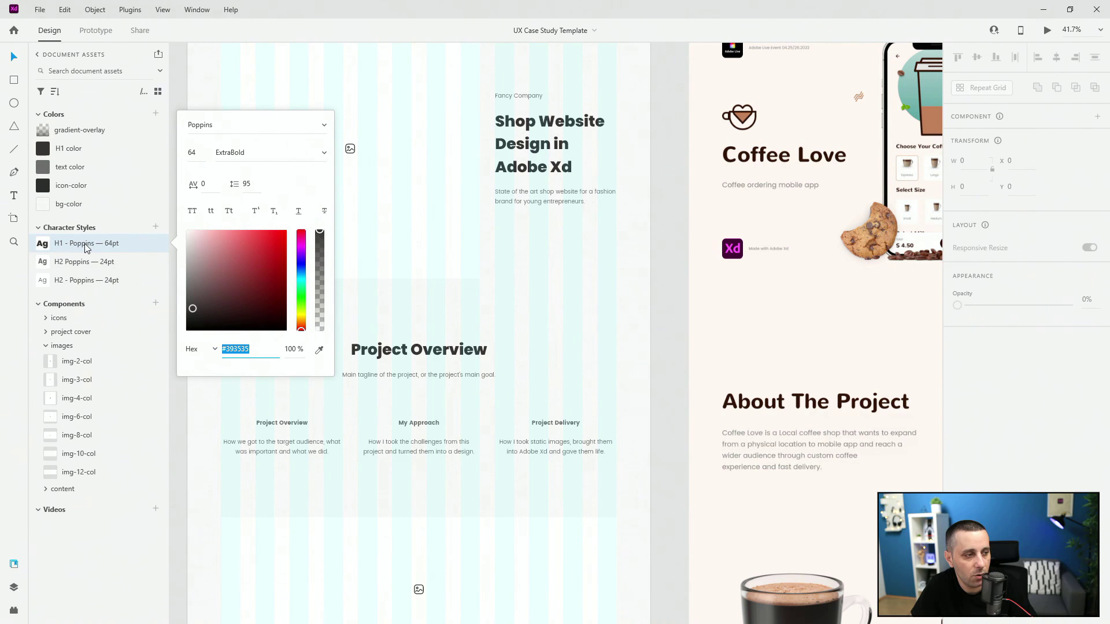
click(228, 128)
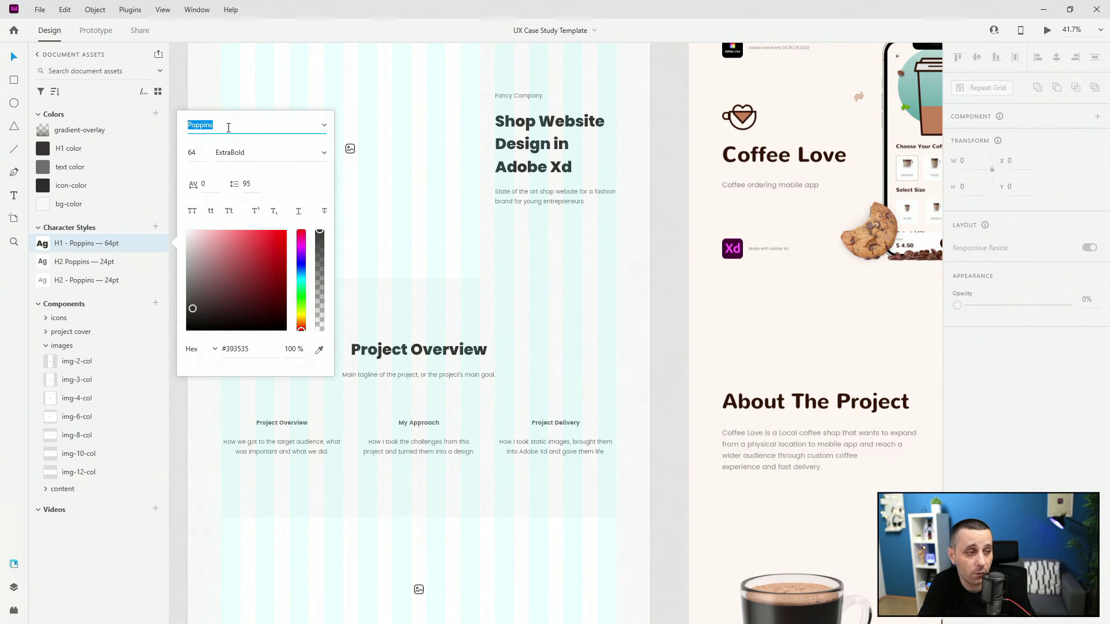
text(Play)
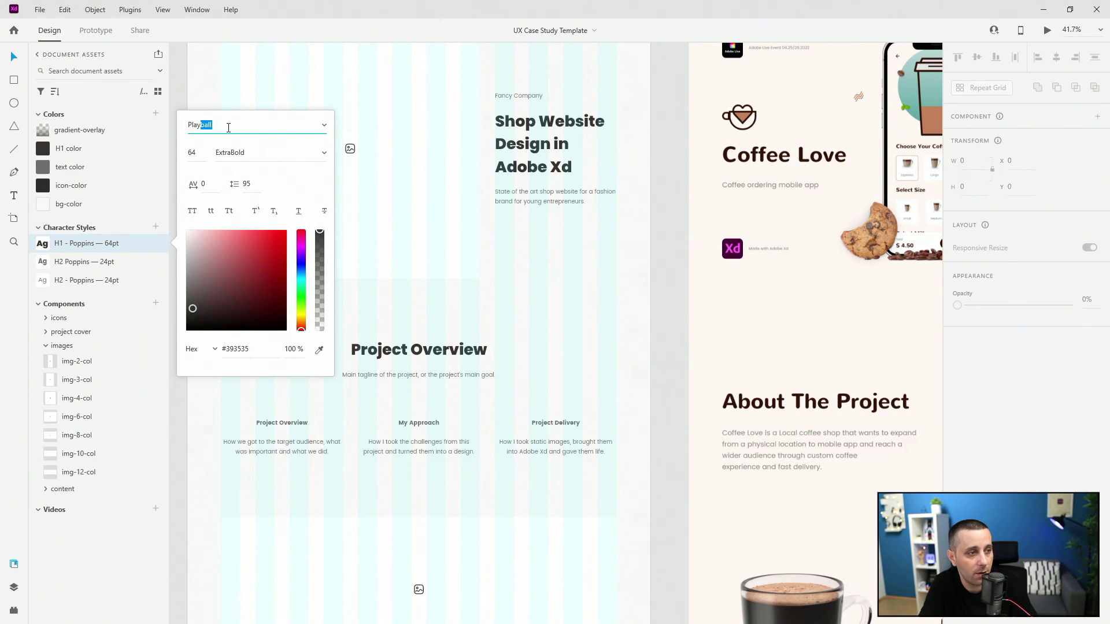
text(fair Display)
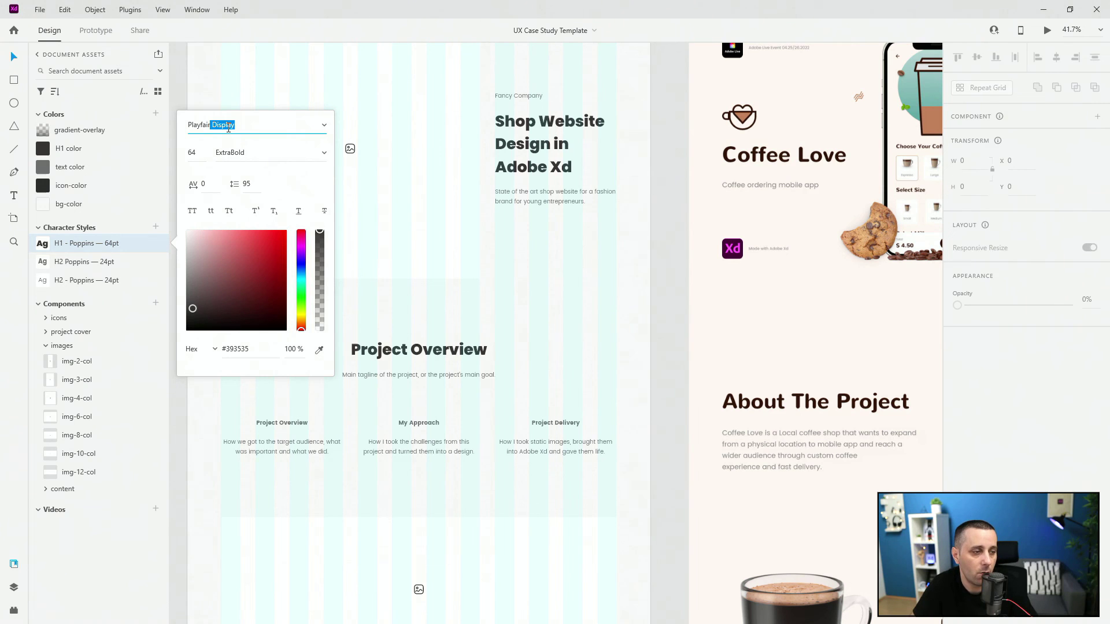
key(Return)
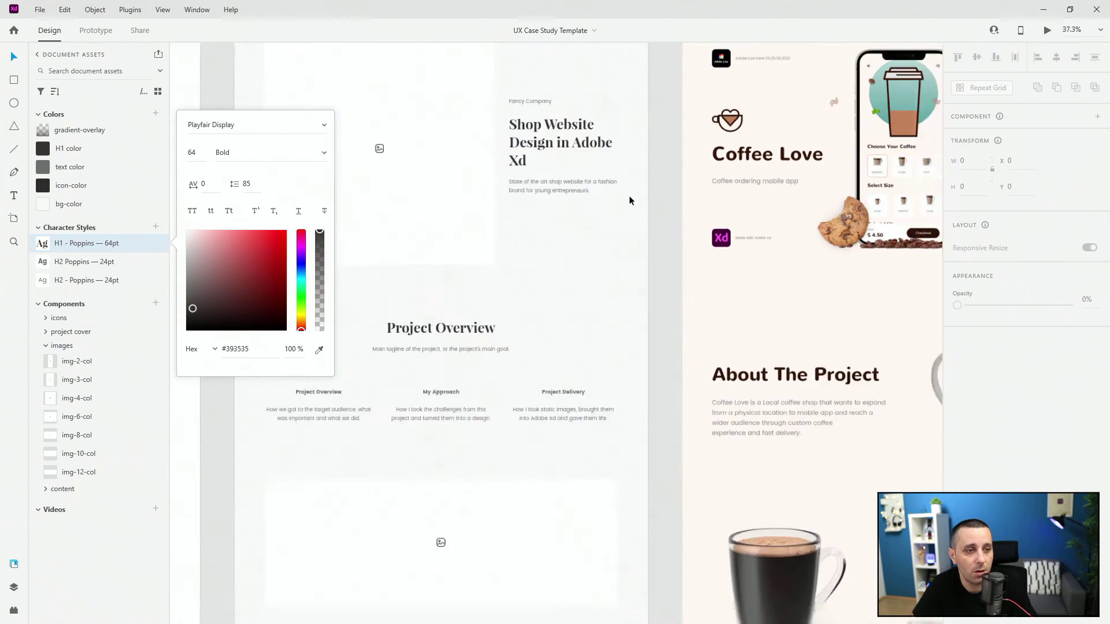
Examine the restyled headings across the Hello & Welcome! and Starting Example artboards and undo the H1 style's font change.
scroll(640, 220, down, 5)
scroll(411, 141, up, 5)
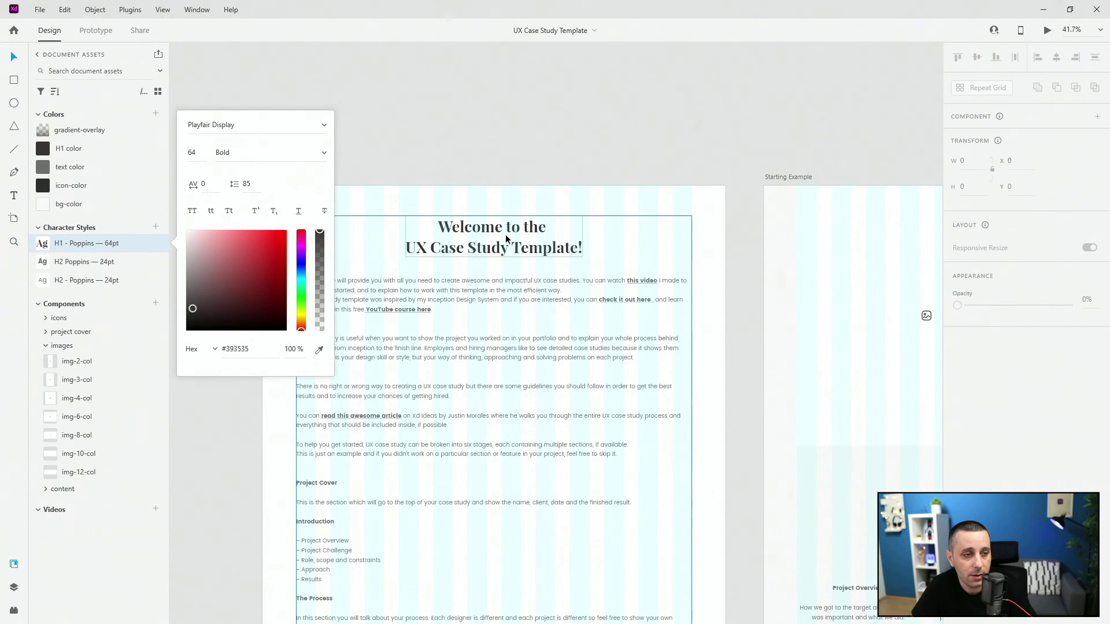
scroll(612, 366, down, 2)
scroll(612, 366, down, 3)
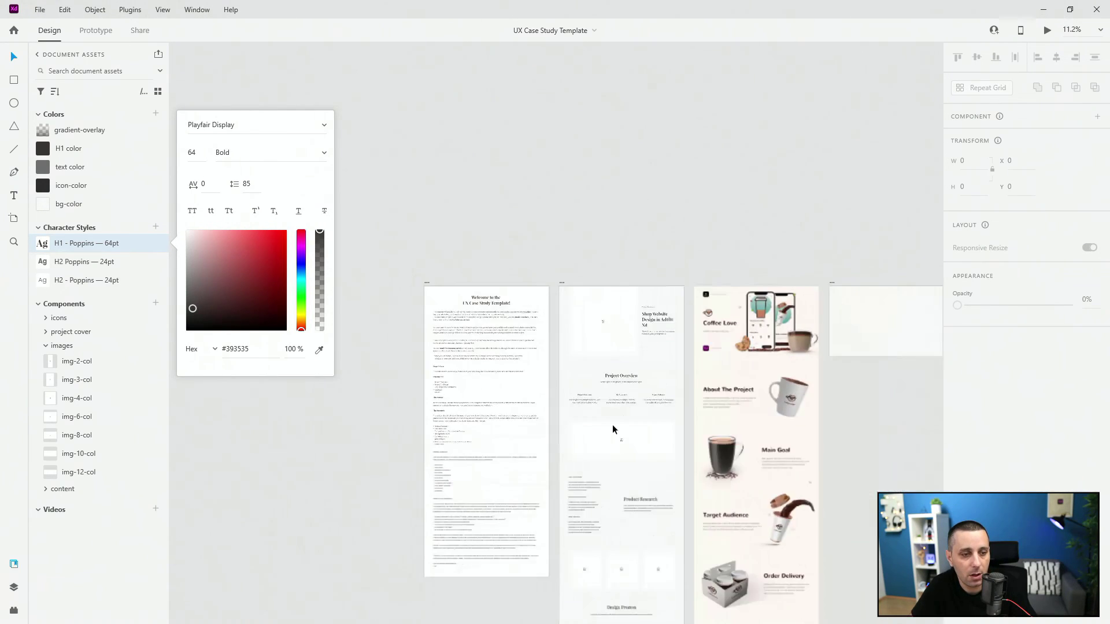
scroll(612, 428, down, 5)
scroll(636, 391, up, 6)
scroll(637, 390, down, 3)
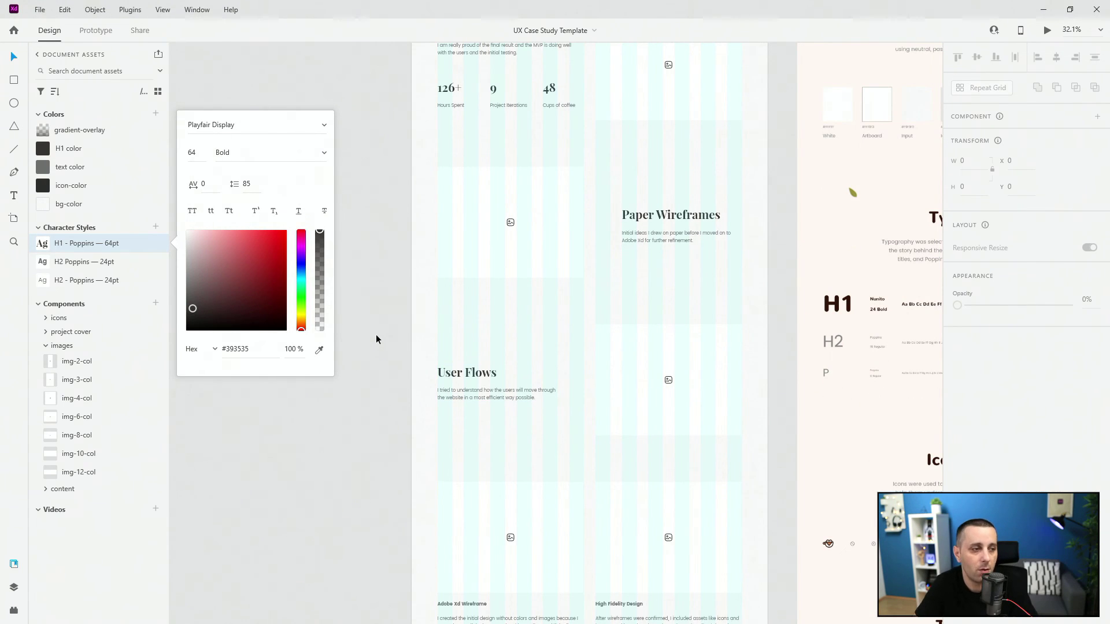
scroll(375, 334, down, 5)
click(573, 188)
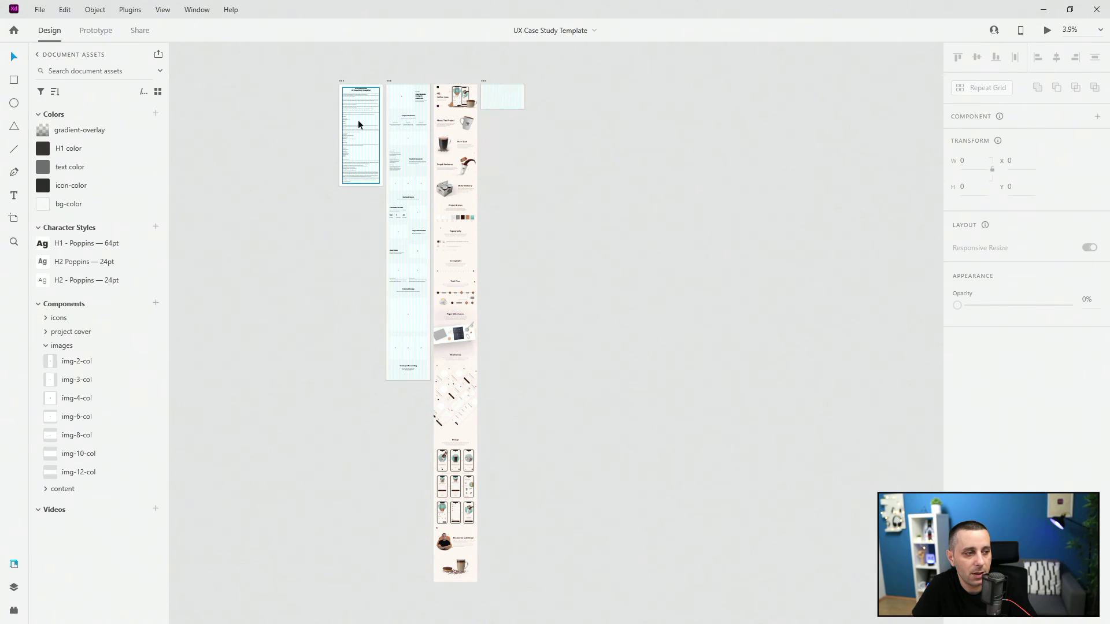
Open the H1 - Poppins 64pt character style's name for editing and leave it without renaming.
scroll(380, 92, up, 3)
scroll(381, 92, up, 1)
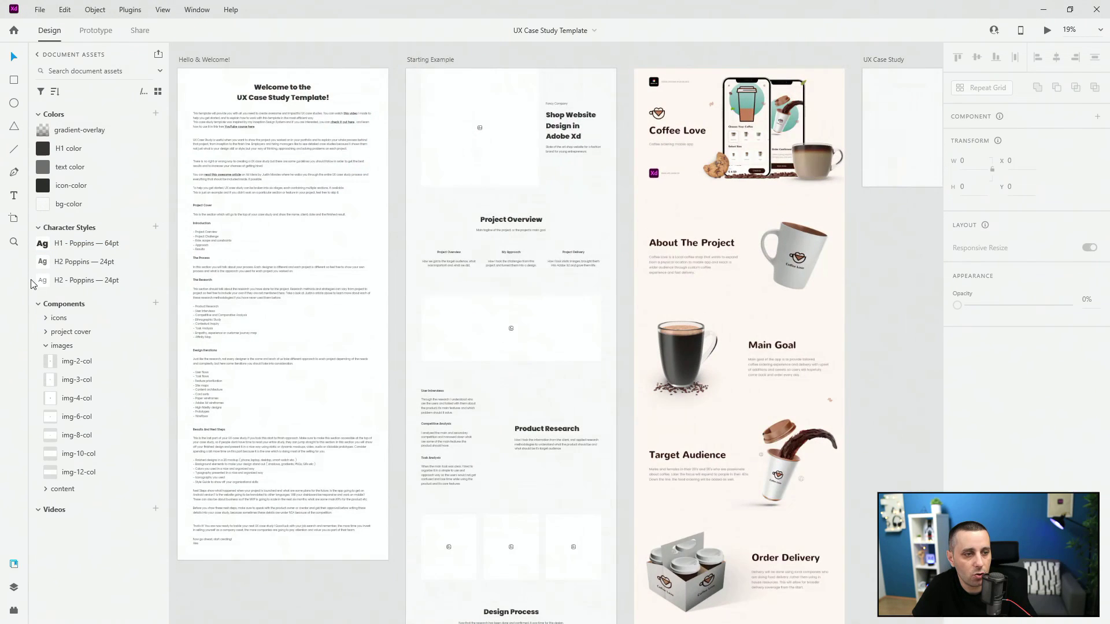
right_click(92, 244)
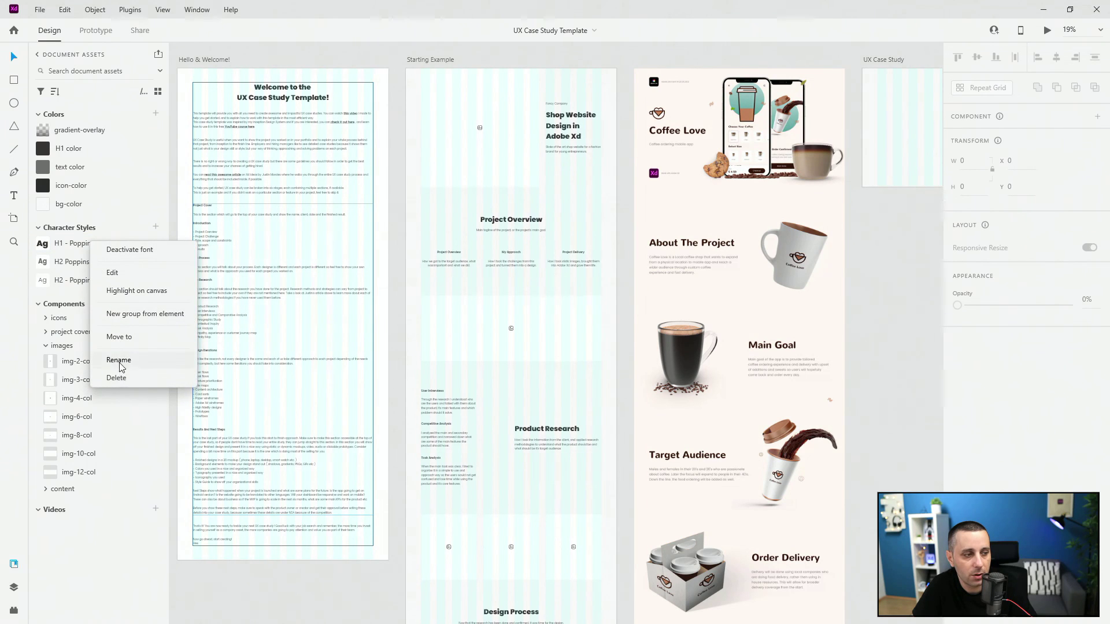
click(116, 362)
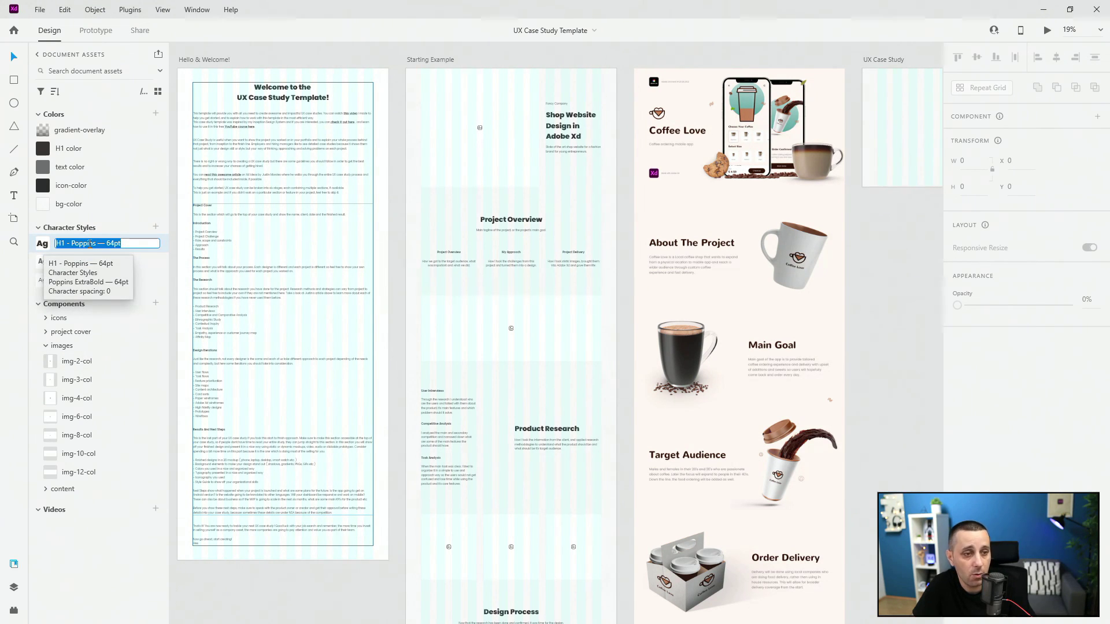
click(485, 48)
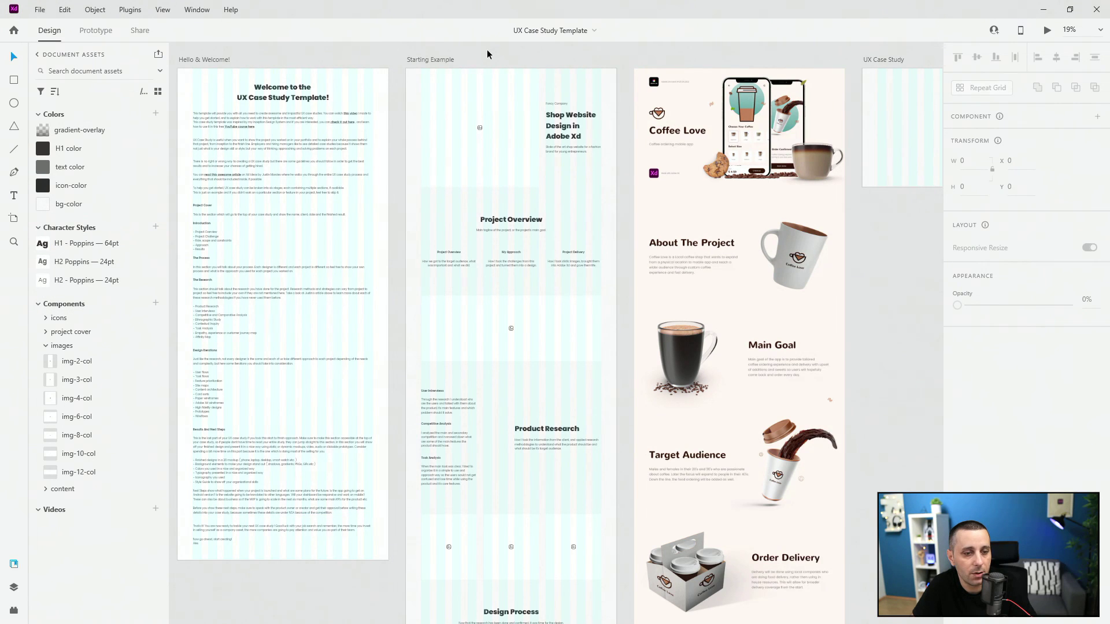
Examine the introductory text and its linked resources on the Hello & Welcome! artboard, and return to the overview of all artboards.
key(ctrl+0)
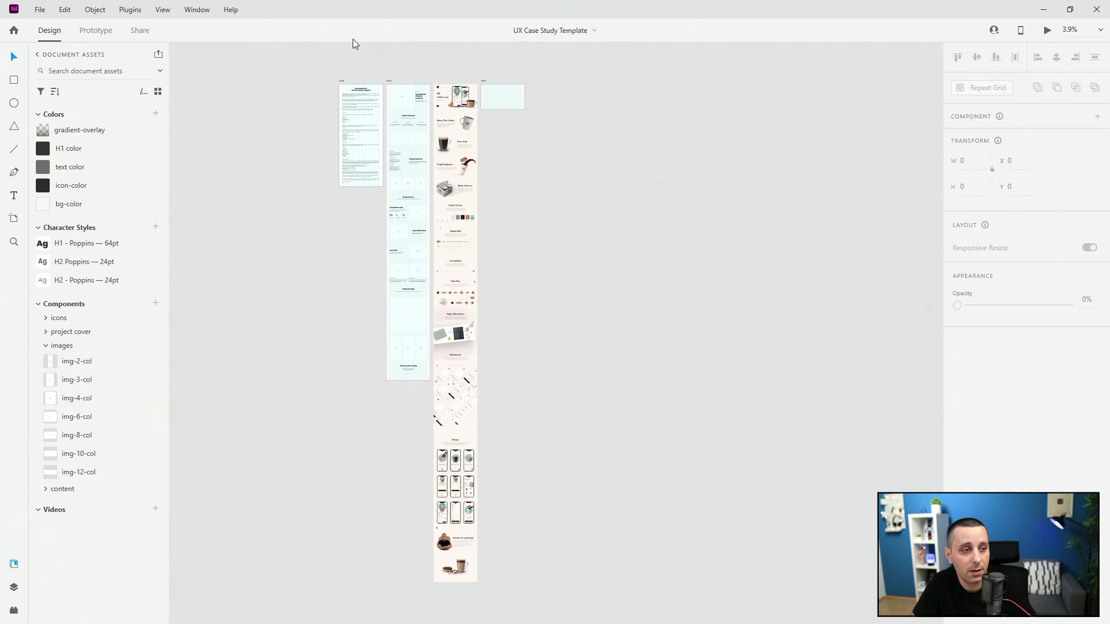
scroll(346, 61, up, 5)
scroll(338, 215, up, 5)
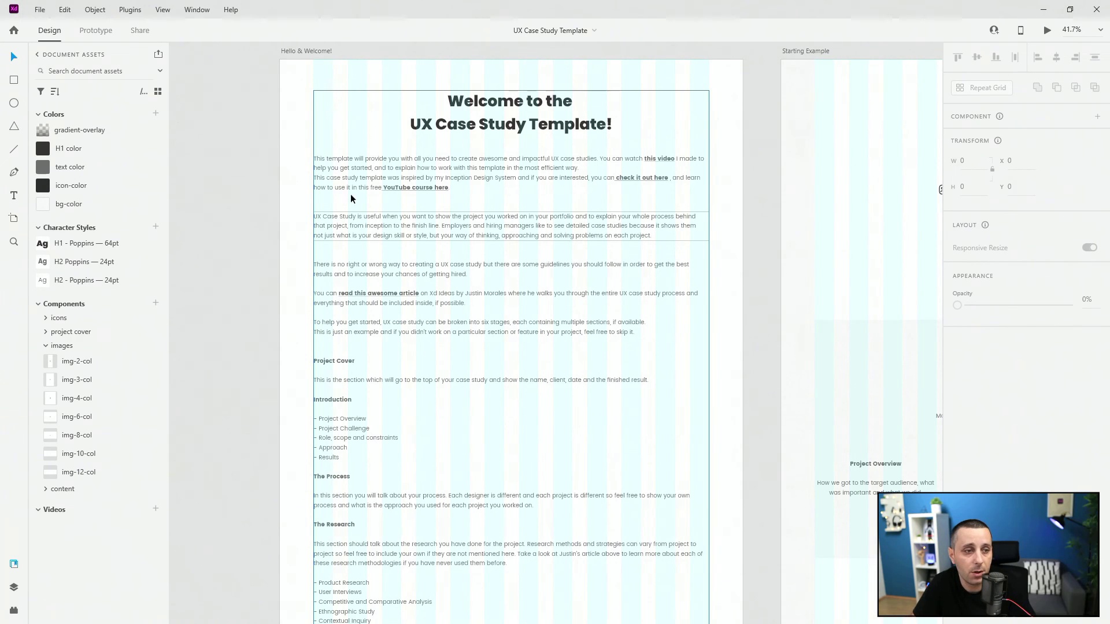
click(314, 51)
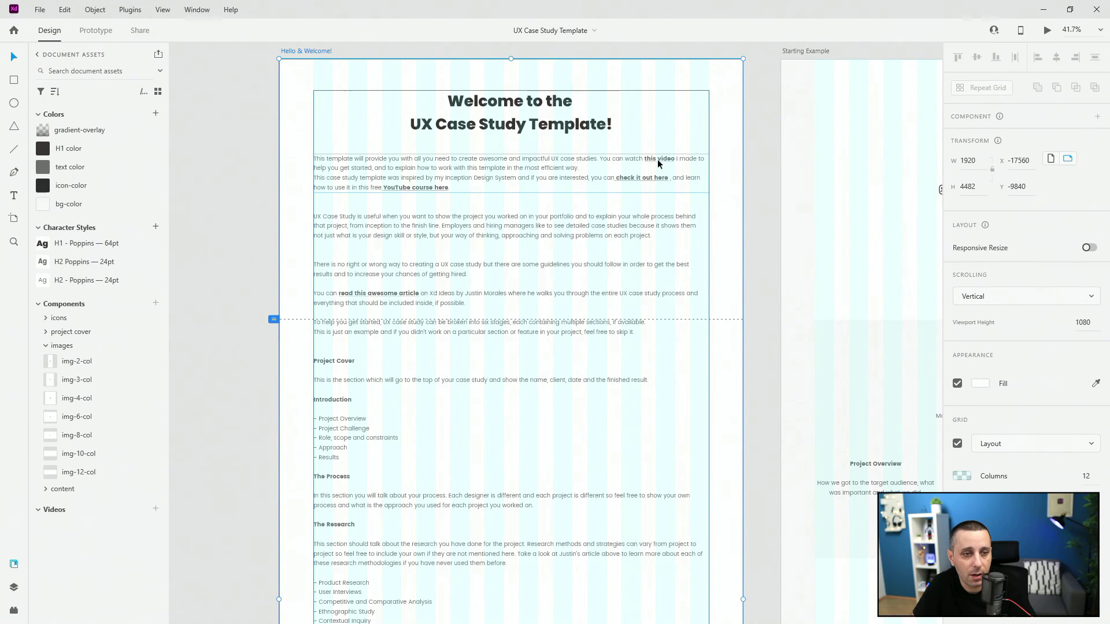
click(748, 192)
key(ctrl+0)
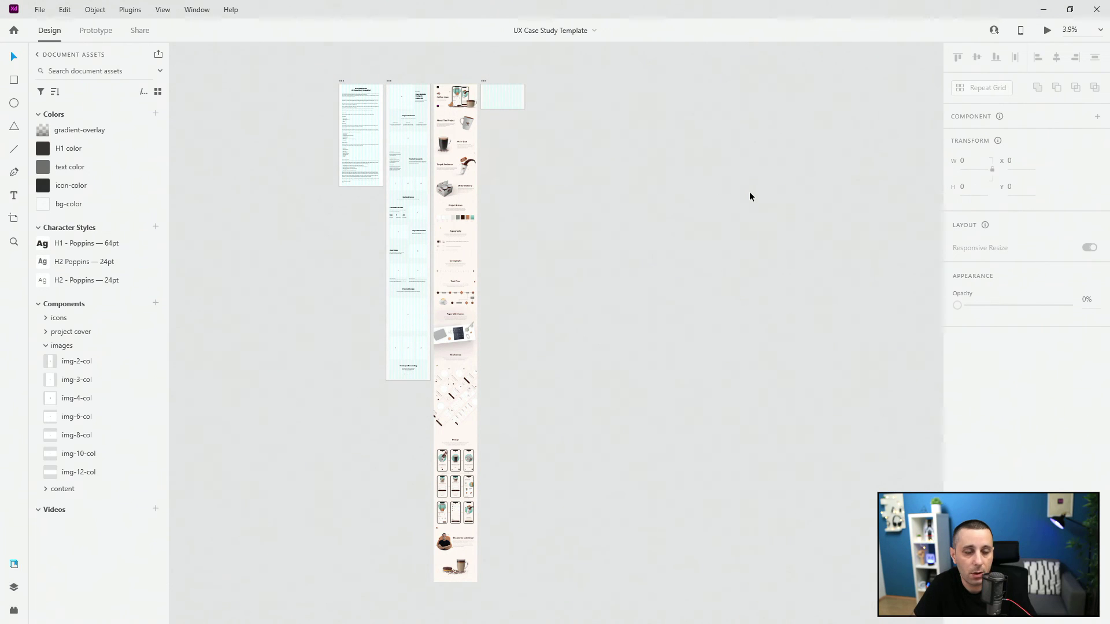